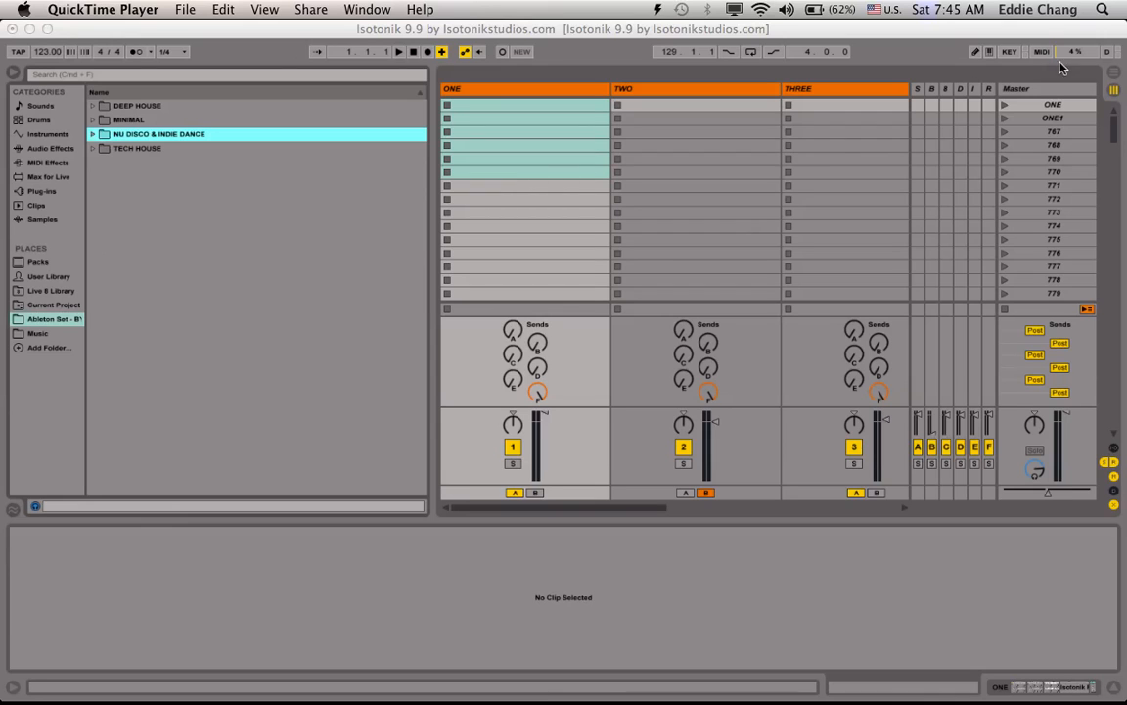
- Switch to the Arrangement View and delete all existing clips from its tracks
left_click(1112, 71)
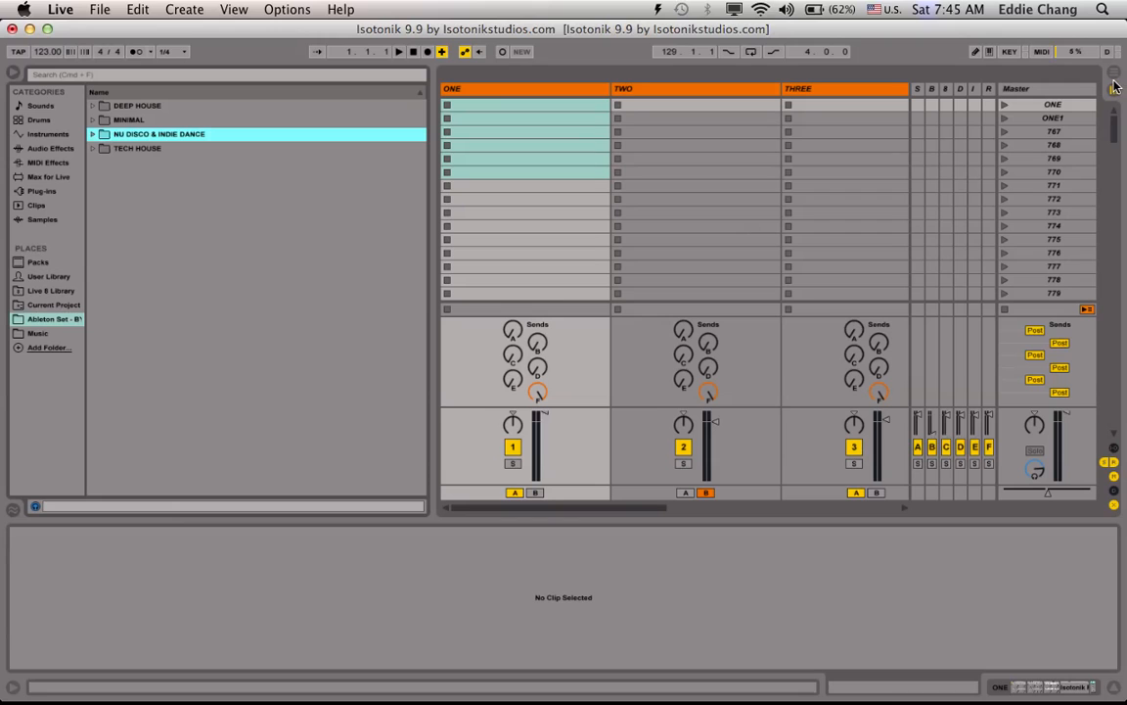
left_click(1113, 76)
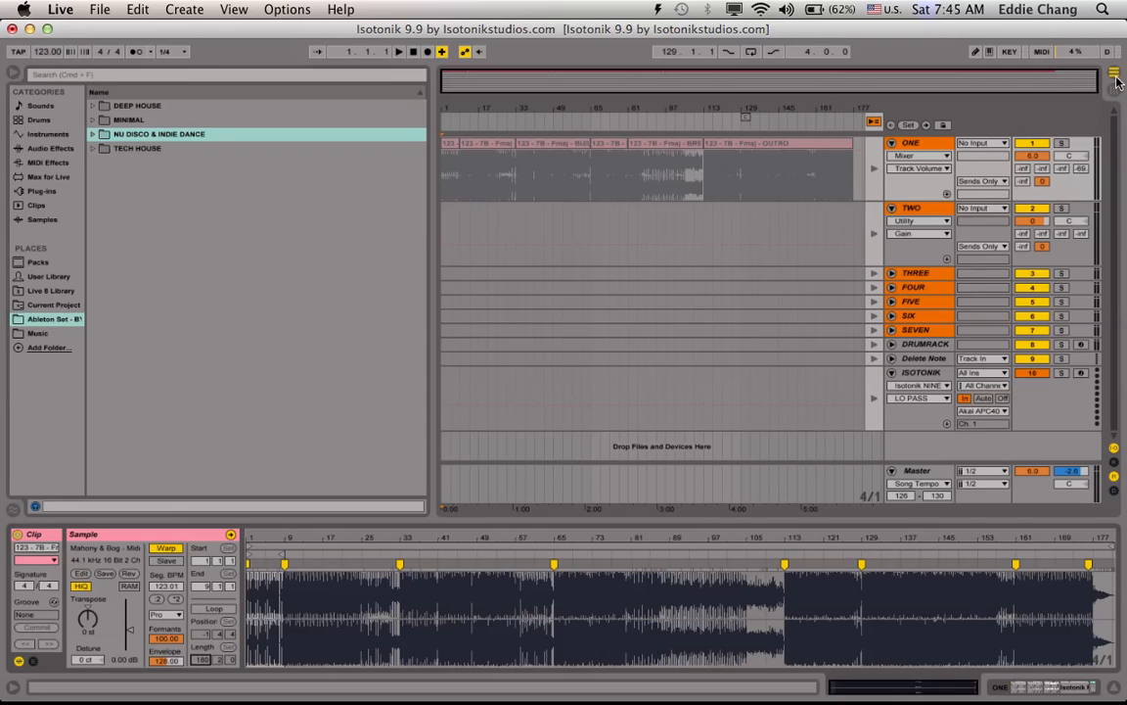
left_click(498, 218)
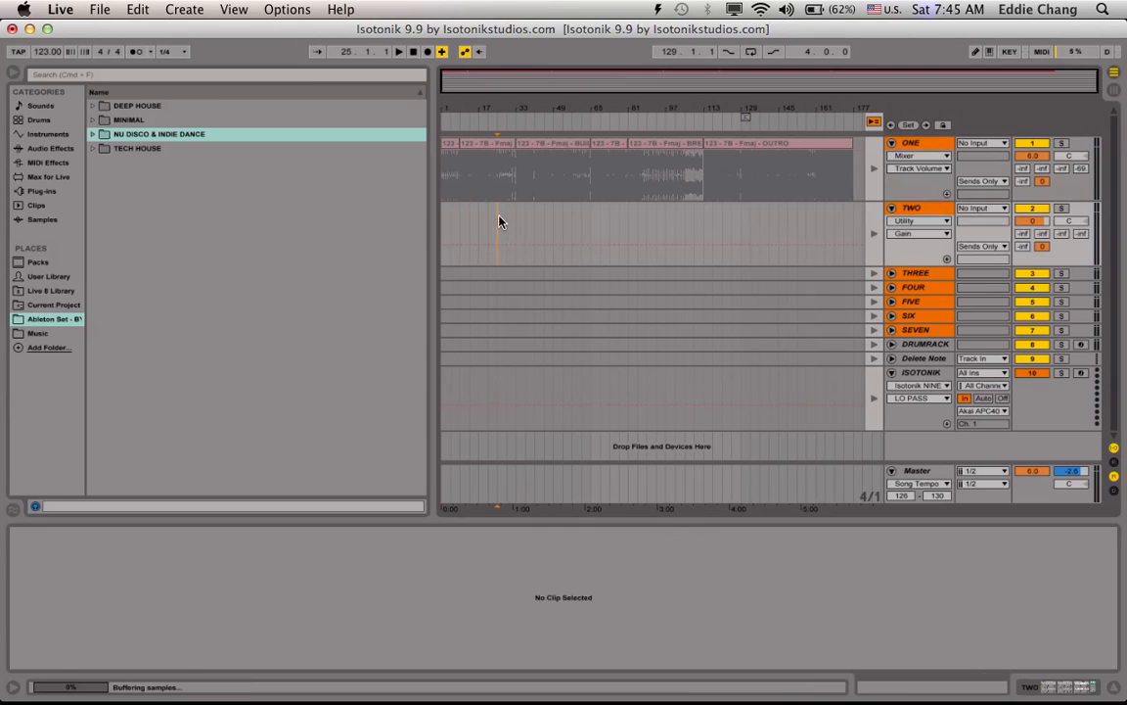
key("super+a")
key("Delete")
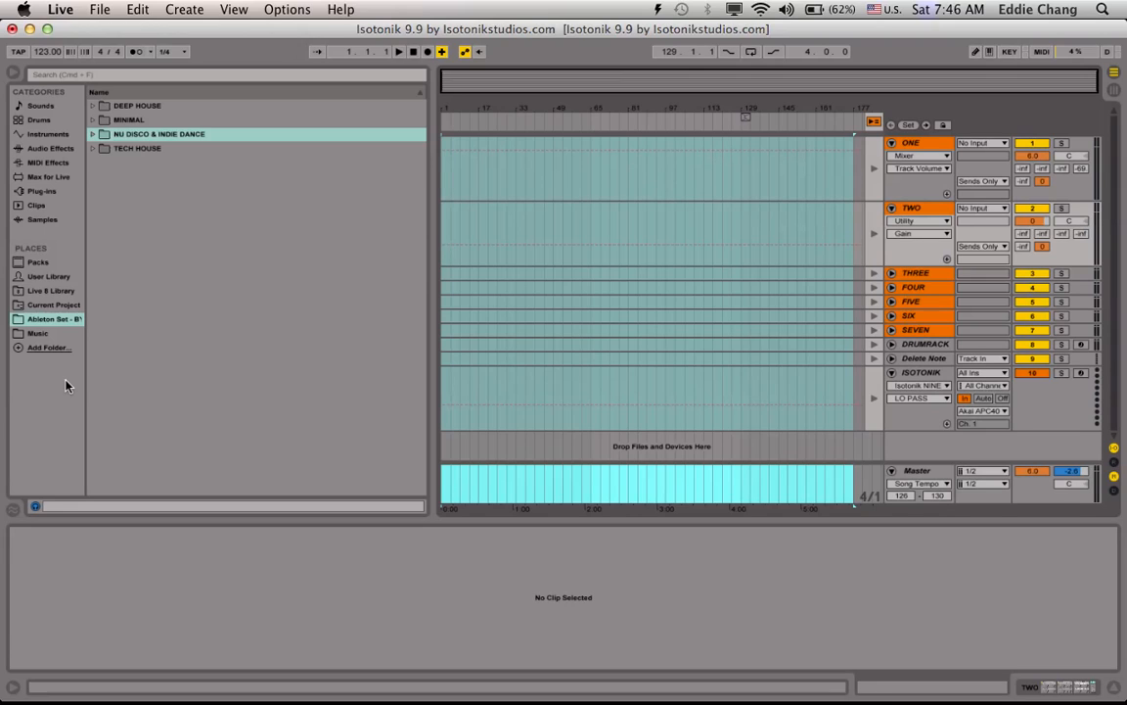
- Load "Odd Parents & Maceo Plex - Get Enough (Original Mix)" from the Music folder onto track ONE at bar 1
left_click(36, 335)
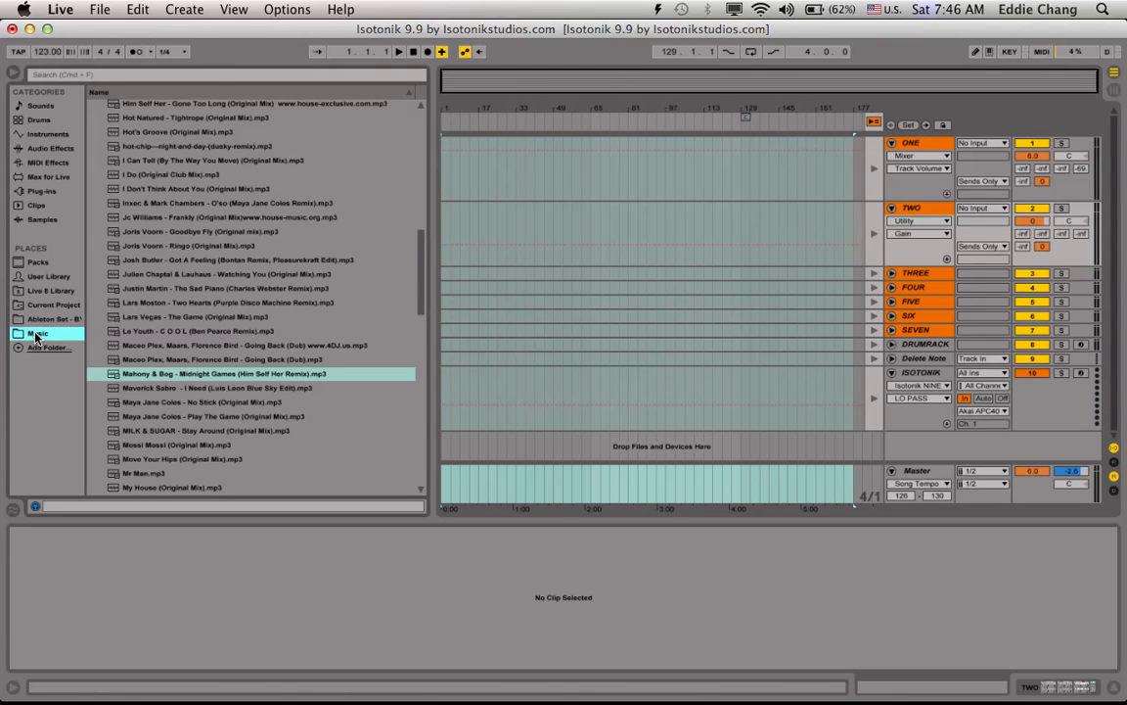
scroll(256, 272, "down", 3)
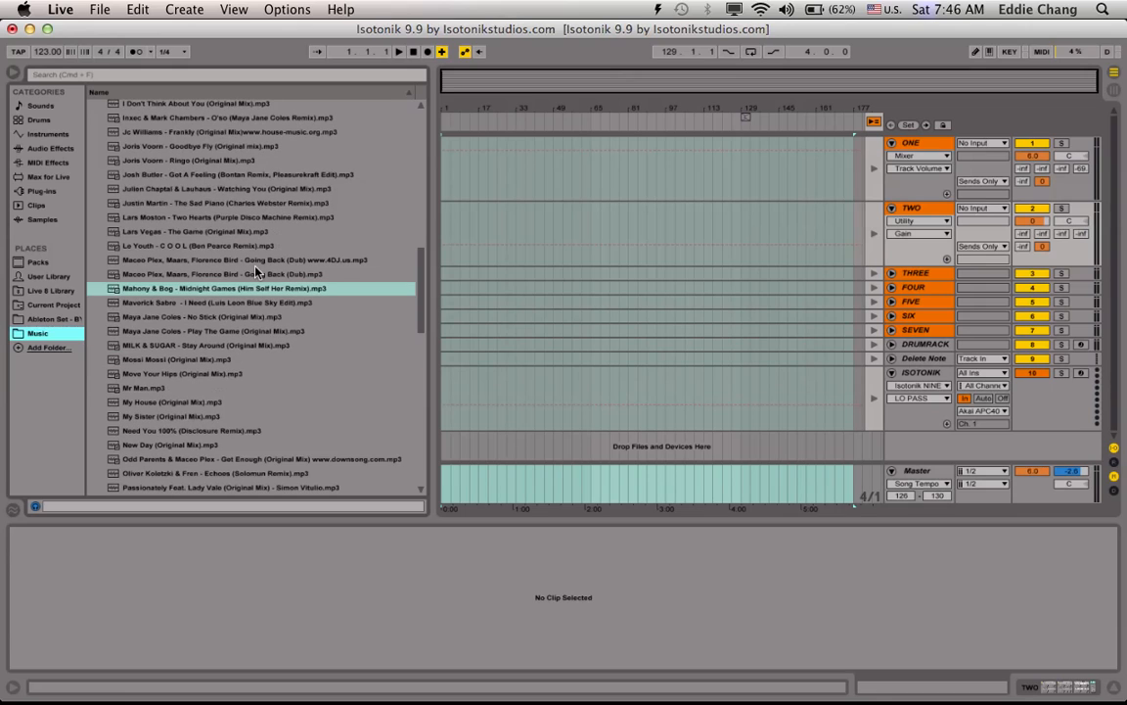
scroll(252, 323, "down", 3)
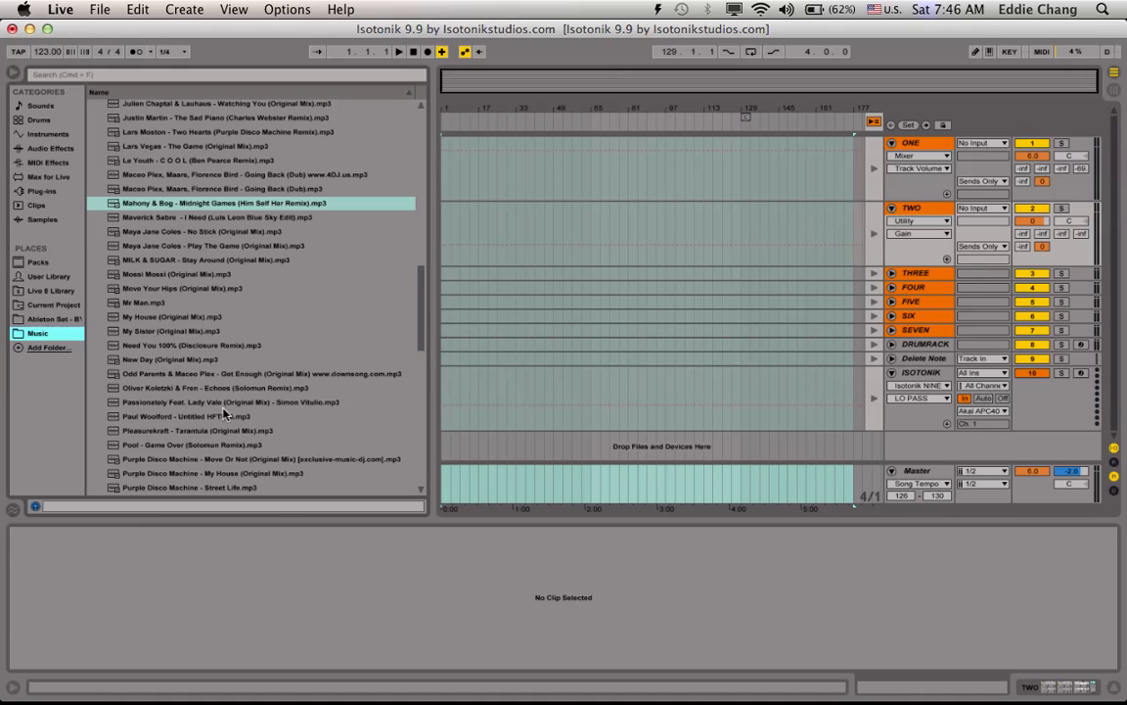
left_click(152, 372)
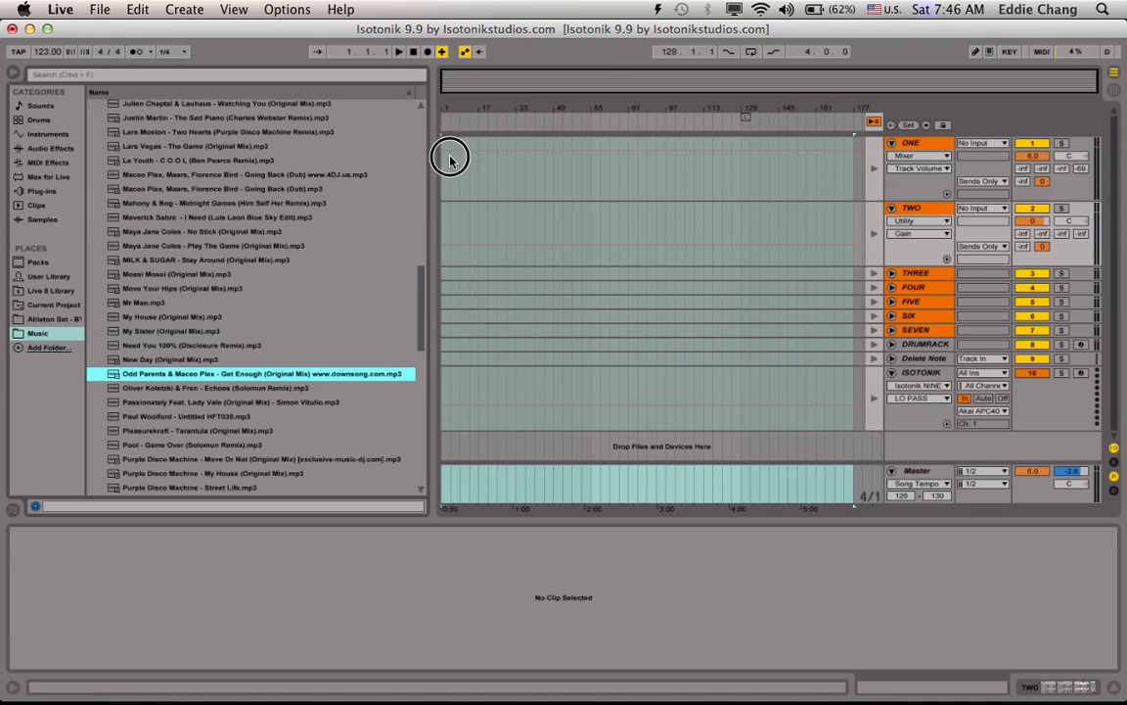
left_click_drag(447, 162, 447, 160)
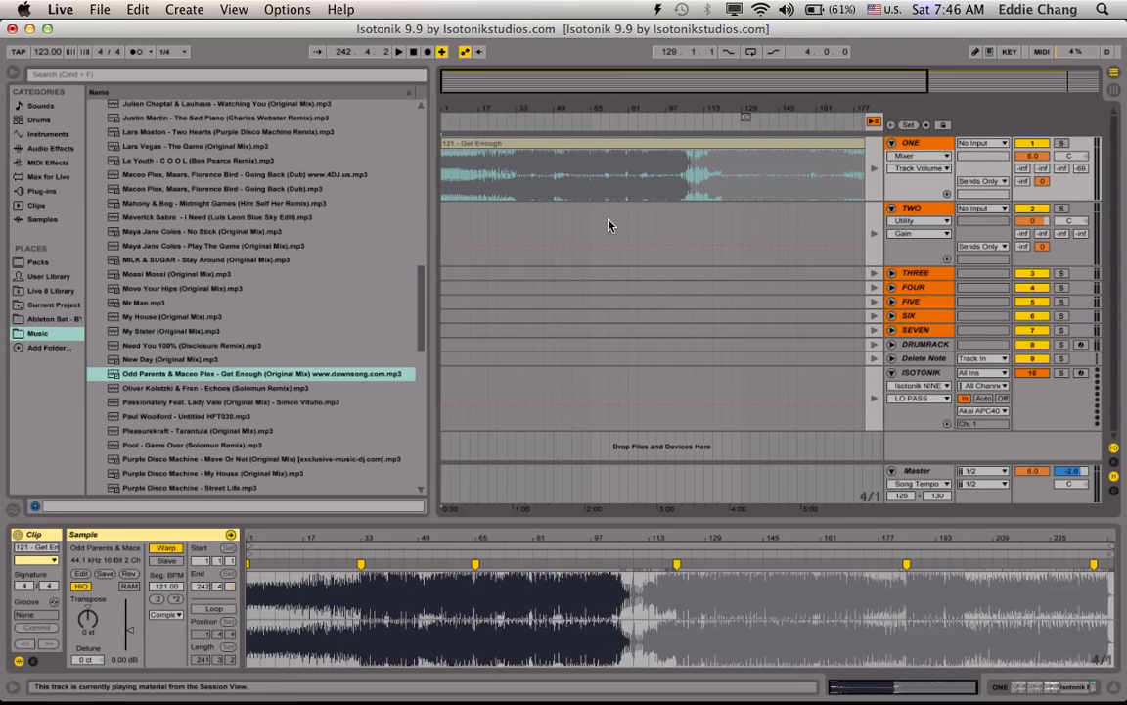
- Return track ONE to arrangement playback and set the song tempo to 121 BPM
left_click(876, 147)
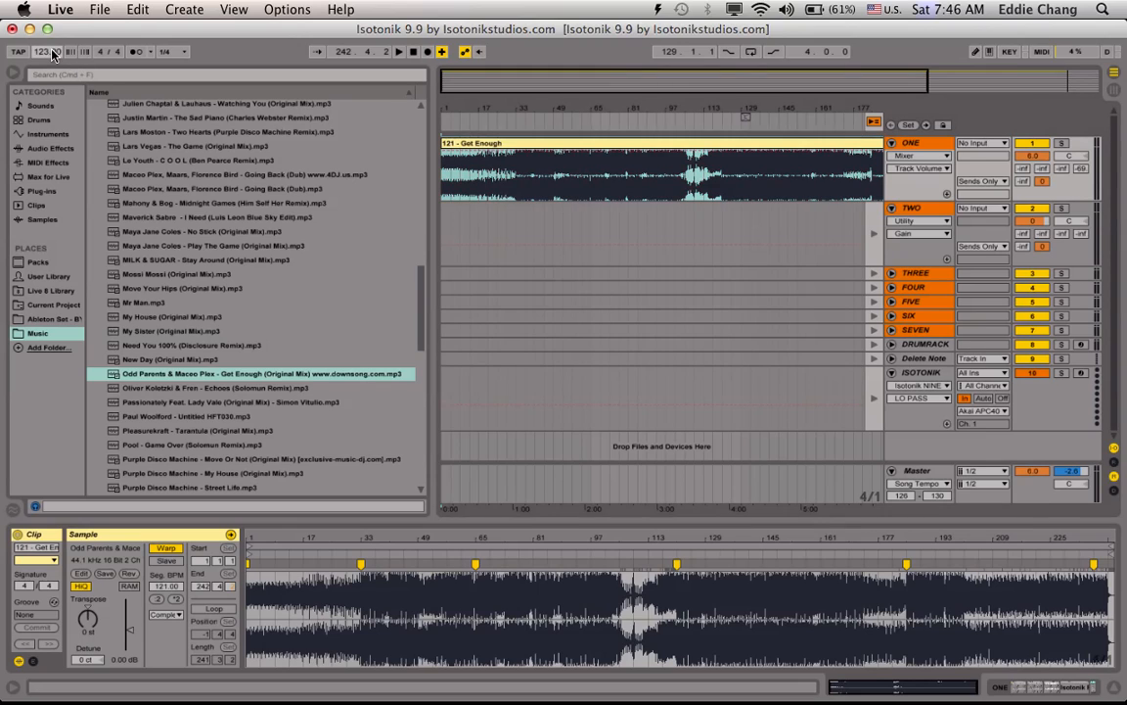
type("121")
key("Return")
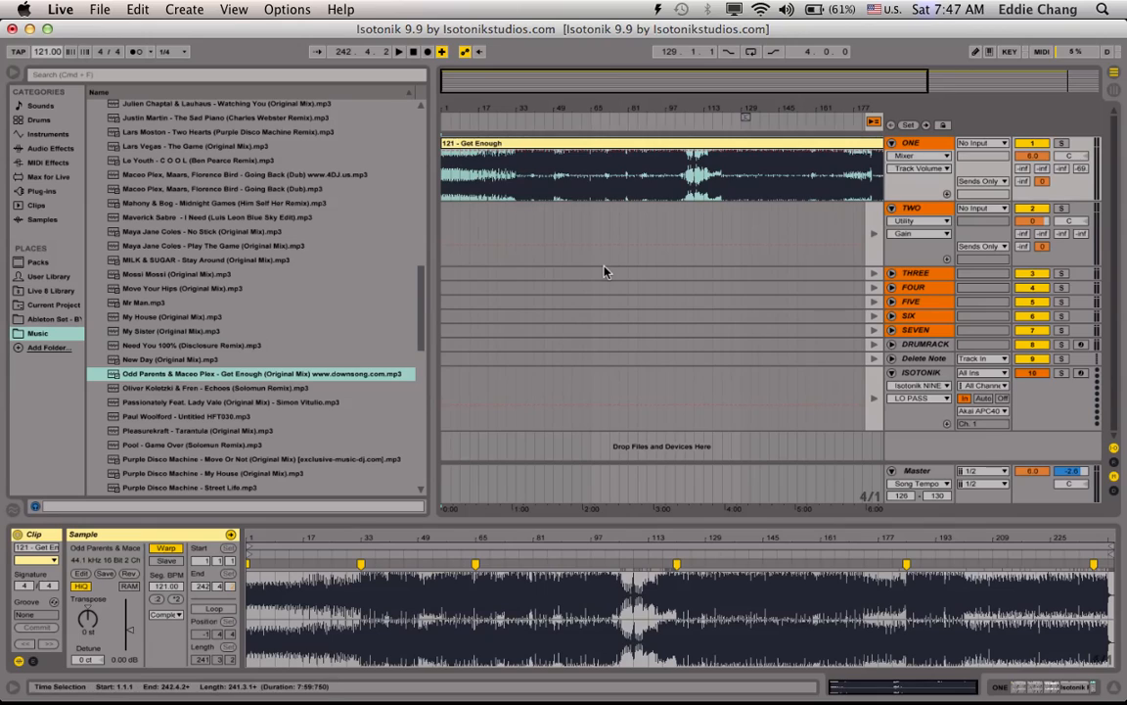
- Hide the In/Out section and the browser to widen the arrangement area
left_click(1114, 447)
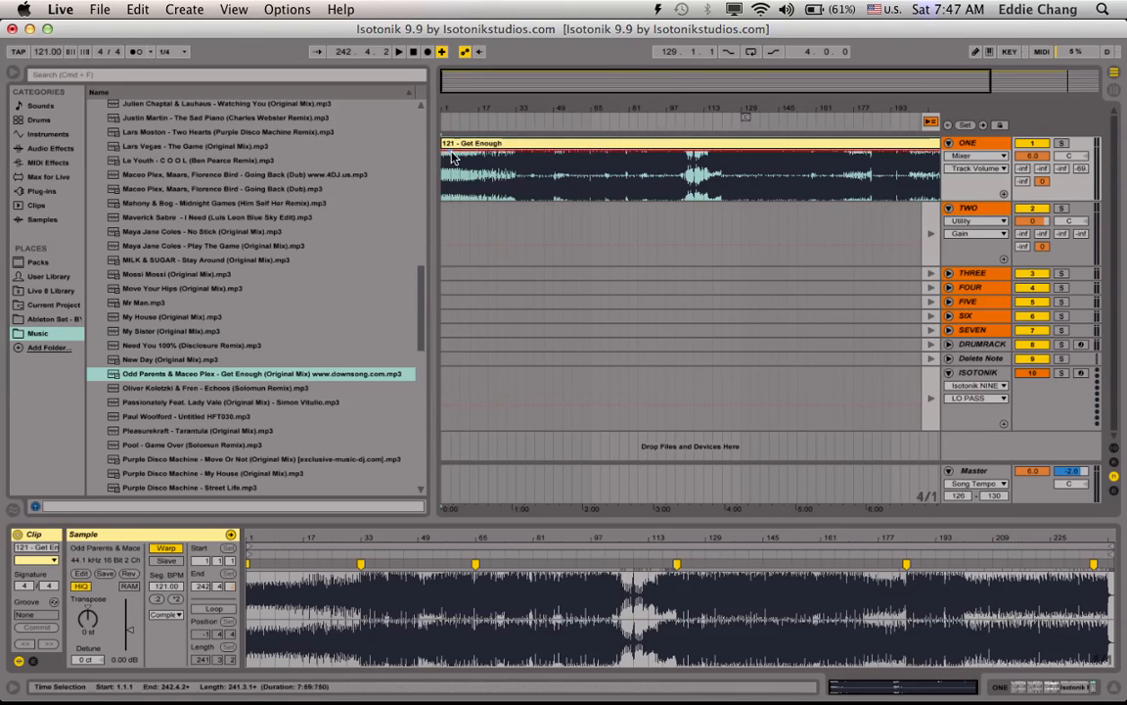
left_click(12, 73)
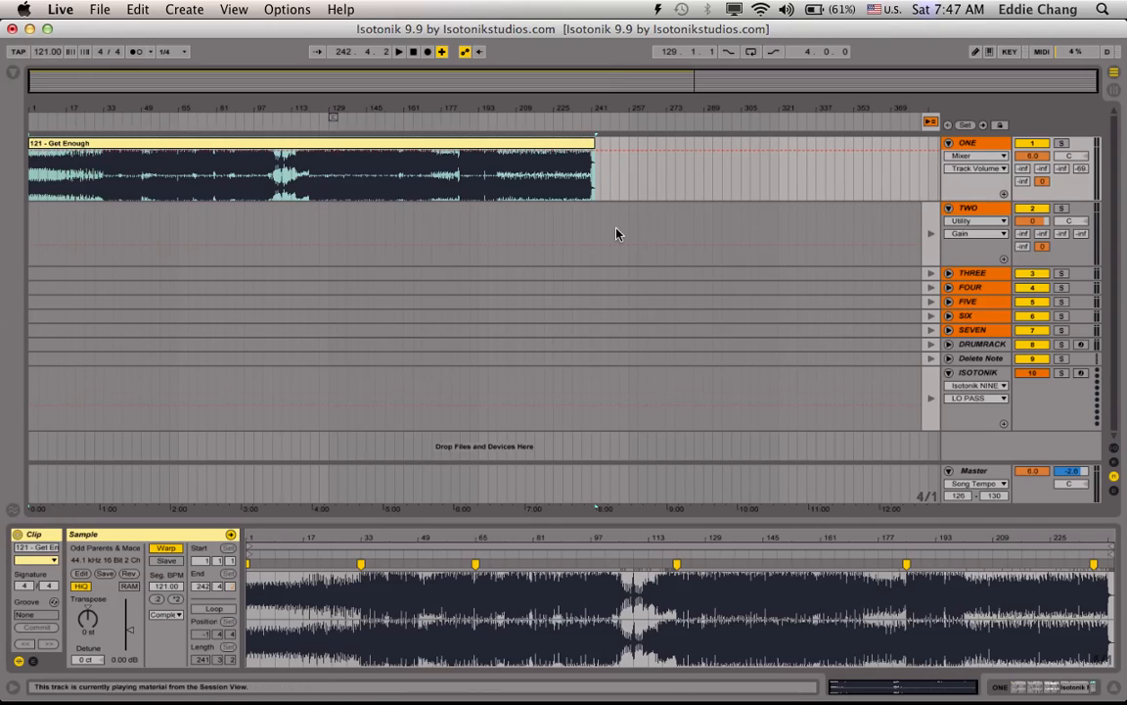
- Audition the Get Enough clip from its start and at successive section changes up to the mid-track breakdown, then stop playback
key("space")
key("XF86AudioRaiseVolume")
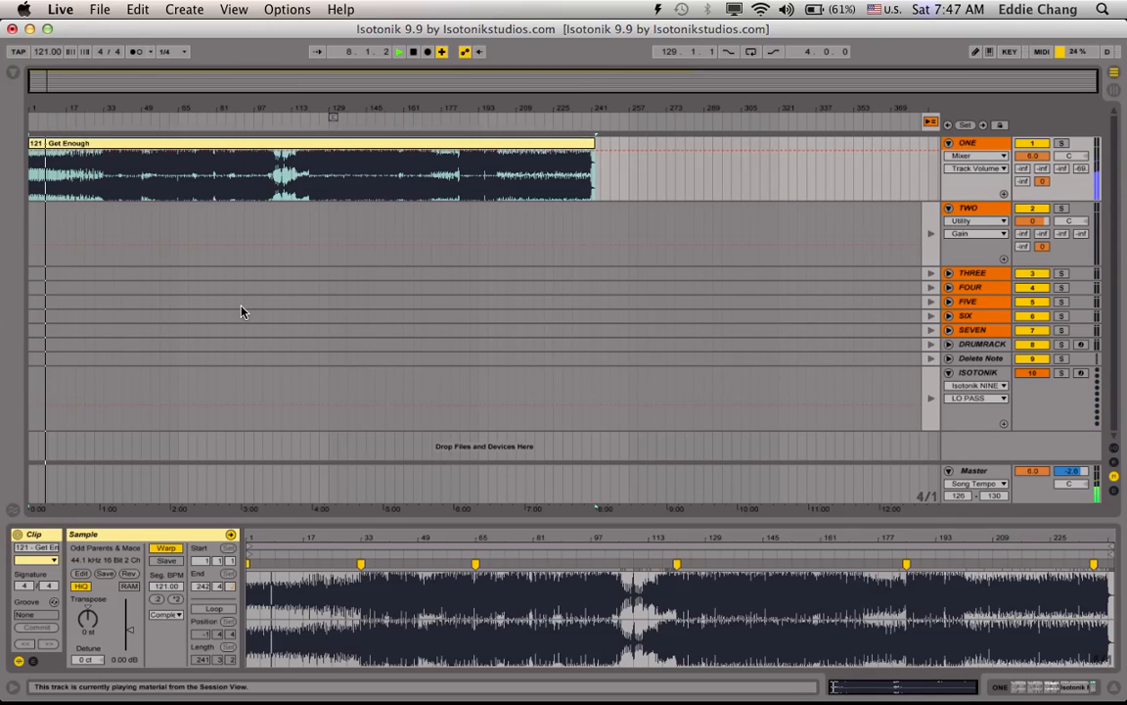
left_click(67, 120)
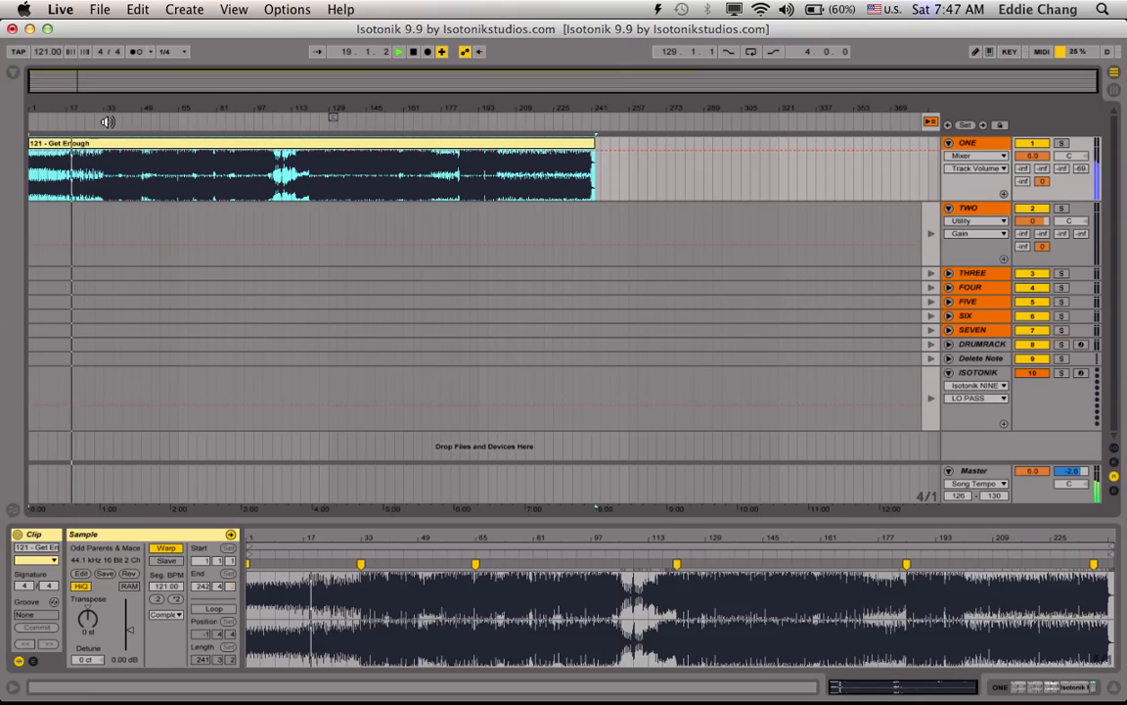
left_click(104, 118)
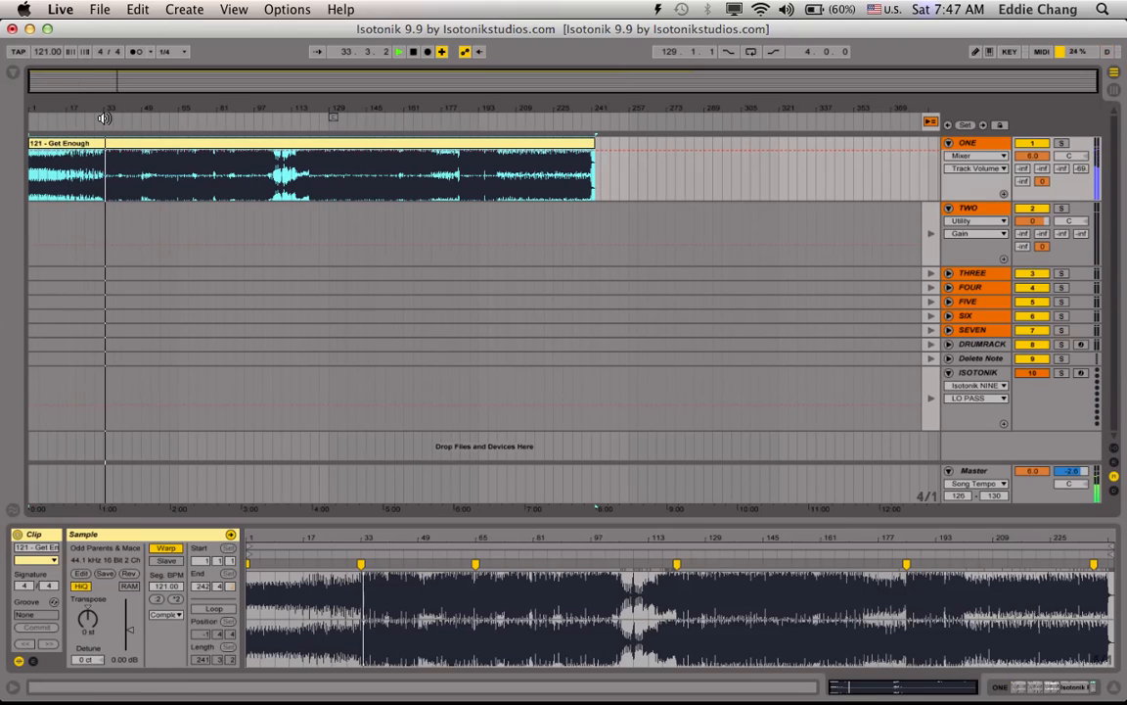
left_click(158, 118)
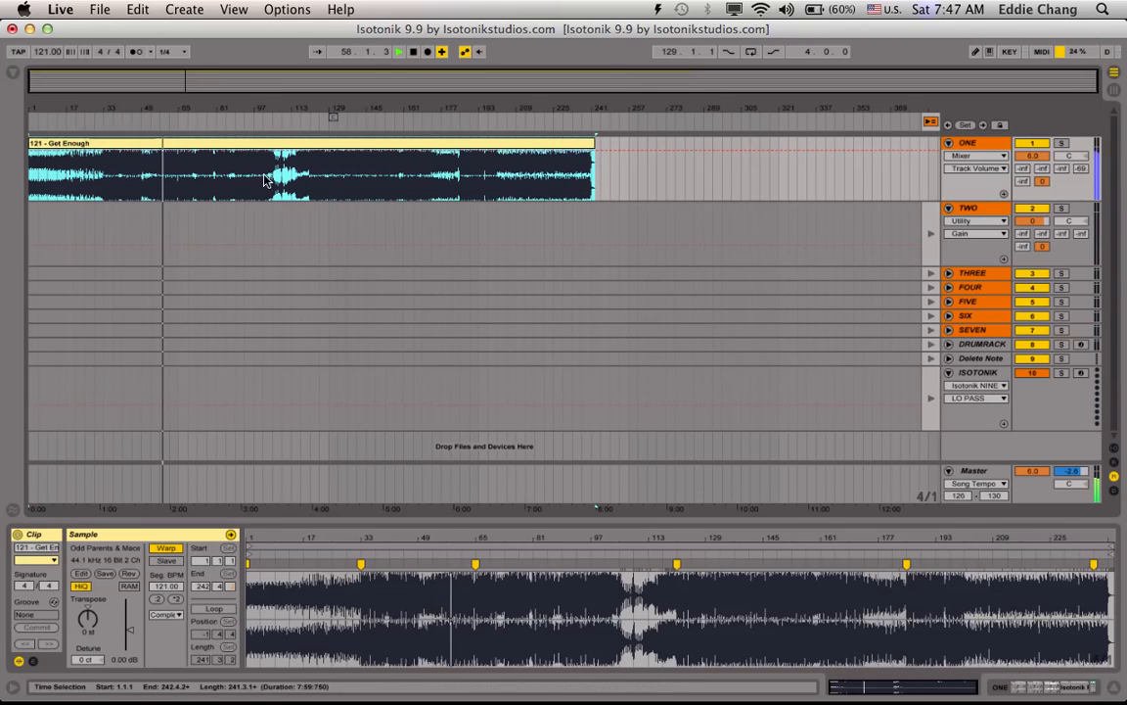
left_click(272, 118)
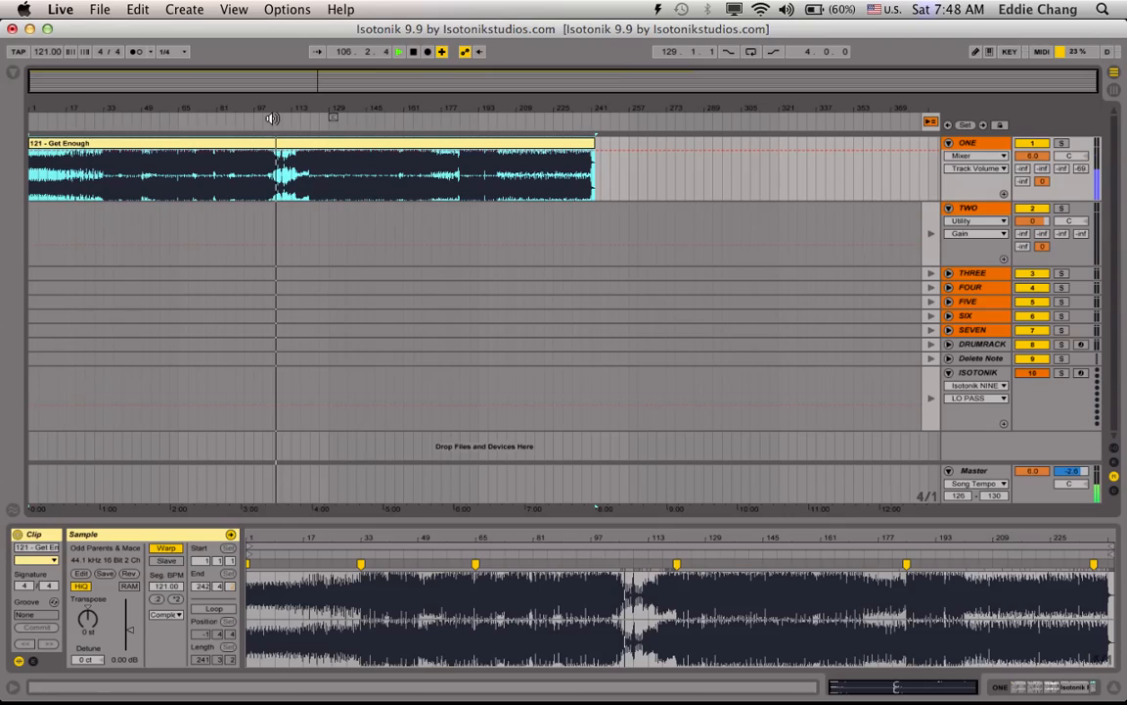
key("space")
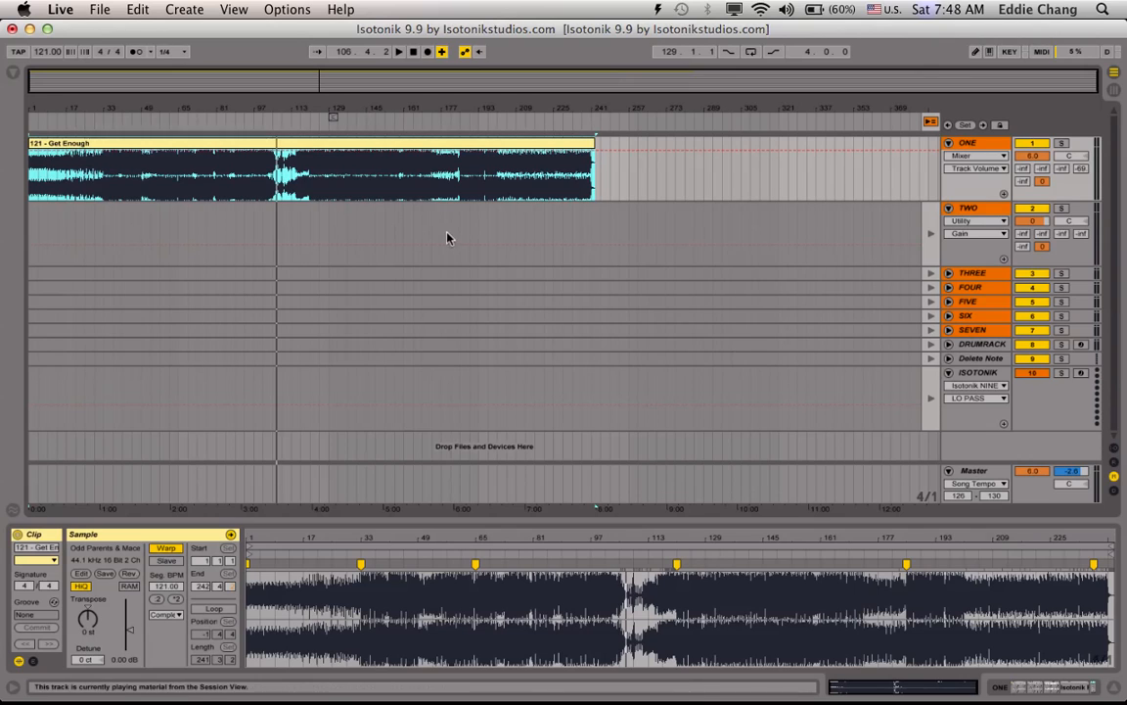
key("Tab")
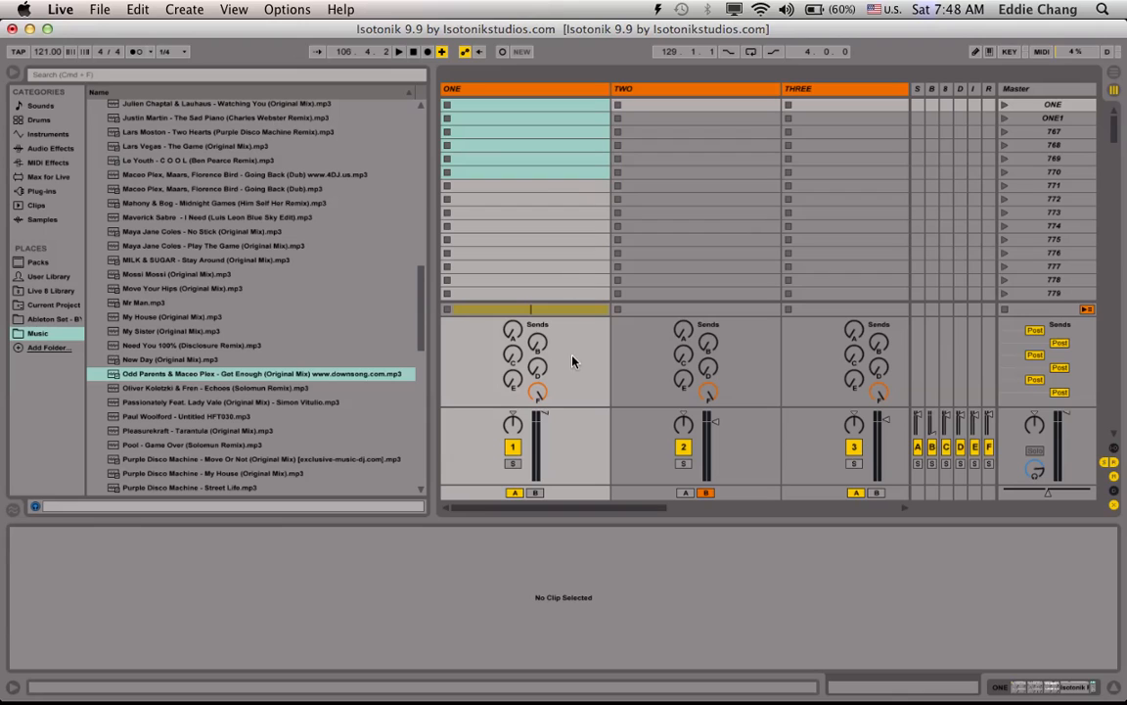
left_click(1114, 74)
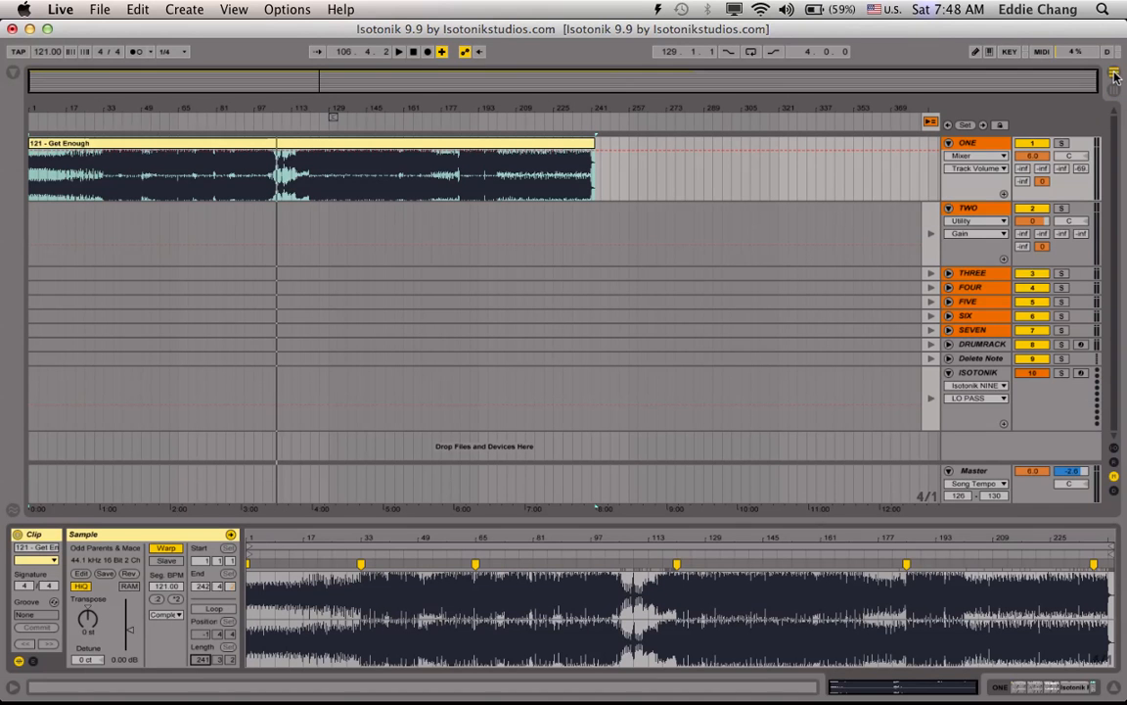
- Start playback from the beginning and rename the clip on track ONE as "121 - Get Enough - INTRO"
mouse_move(198, 101)
left_mouse_down()
mouse_move(199, 175)
mouse_move(200, 103)
left_mouse_up()
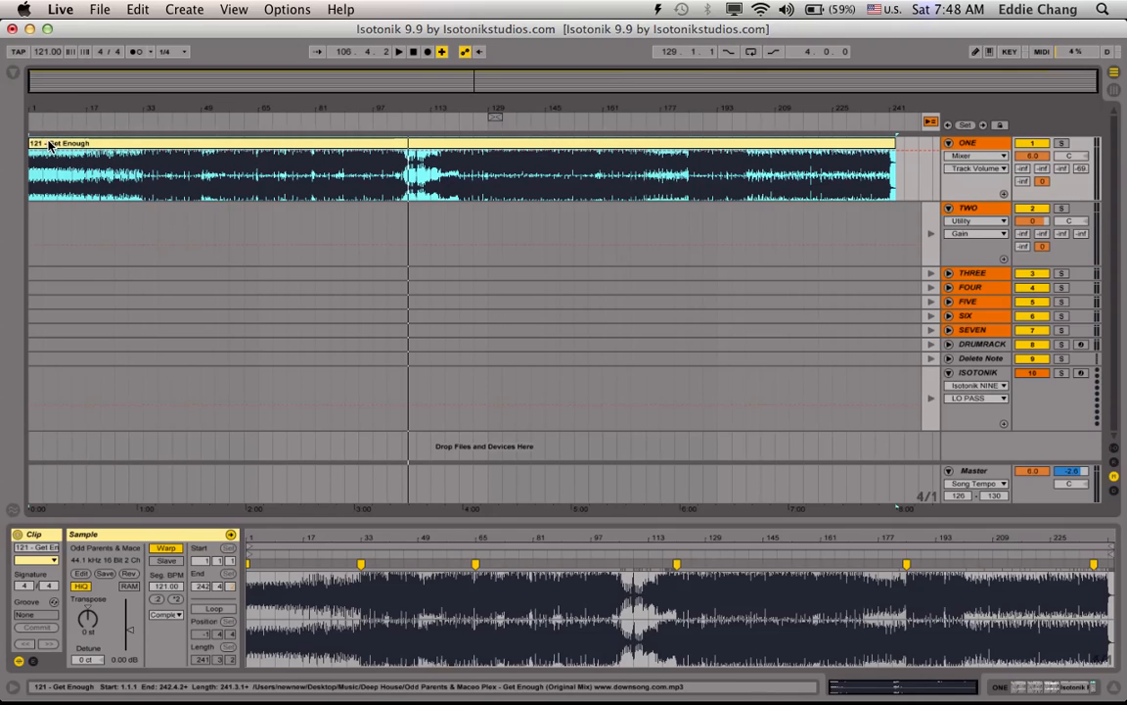
key("space")
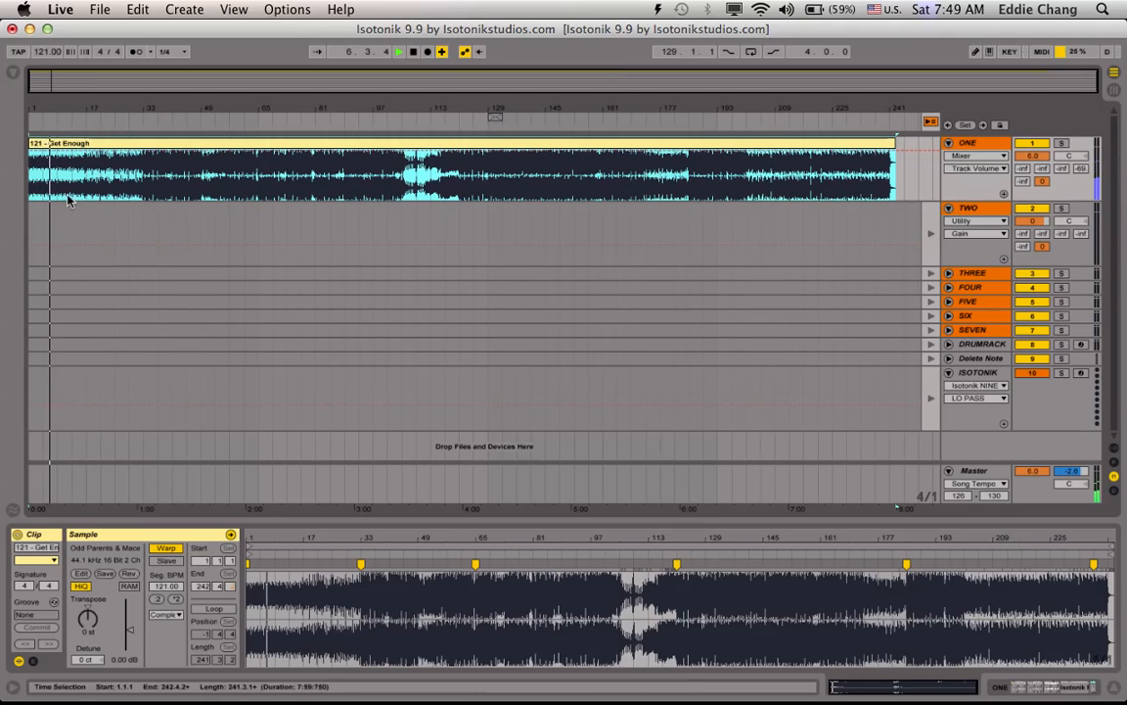
left_click(102, 145)
key("super+r")
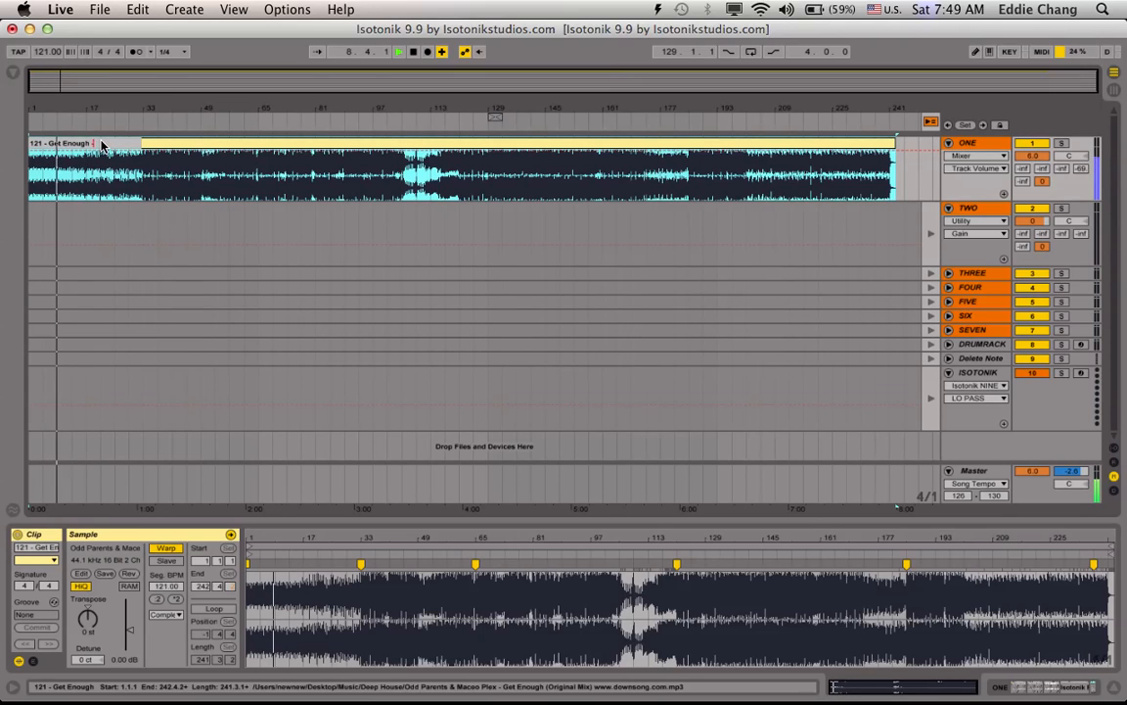
key("Return")
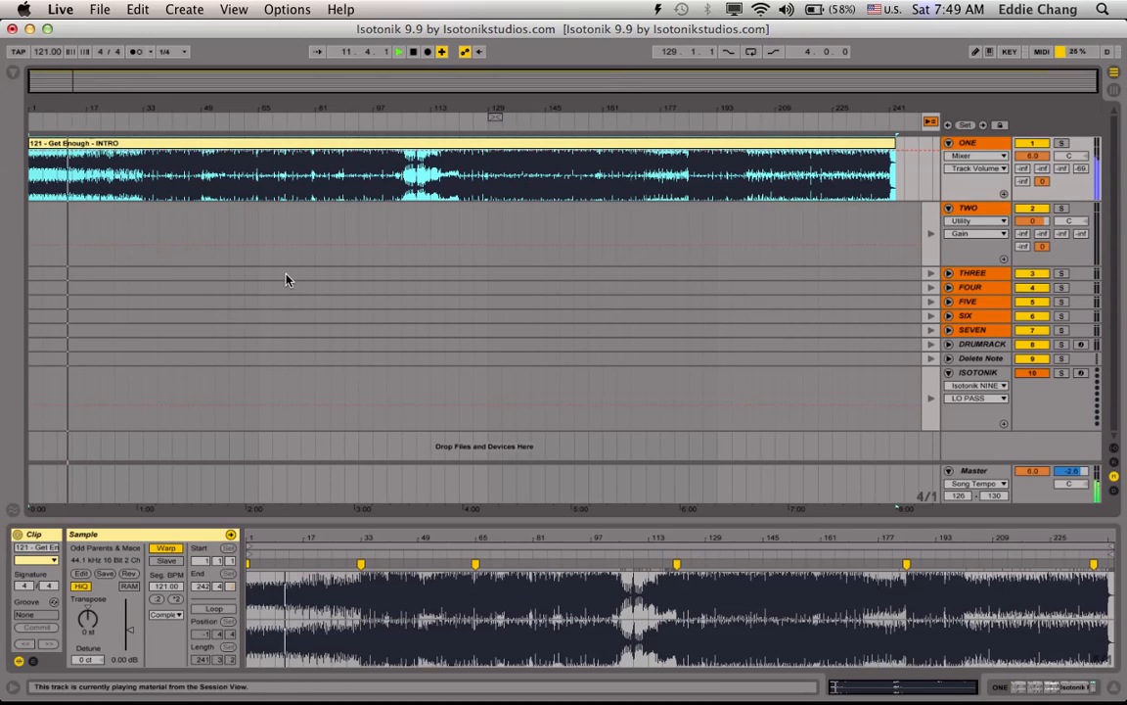
- Audition the track around bars 33 and 17, and split the INTRO clip at bar 17
left_click(132, 119)
left_click(145, 167)
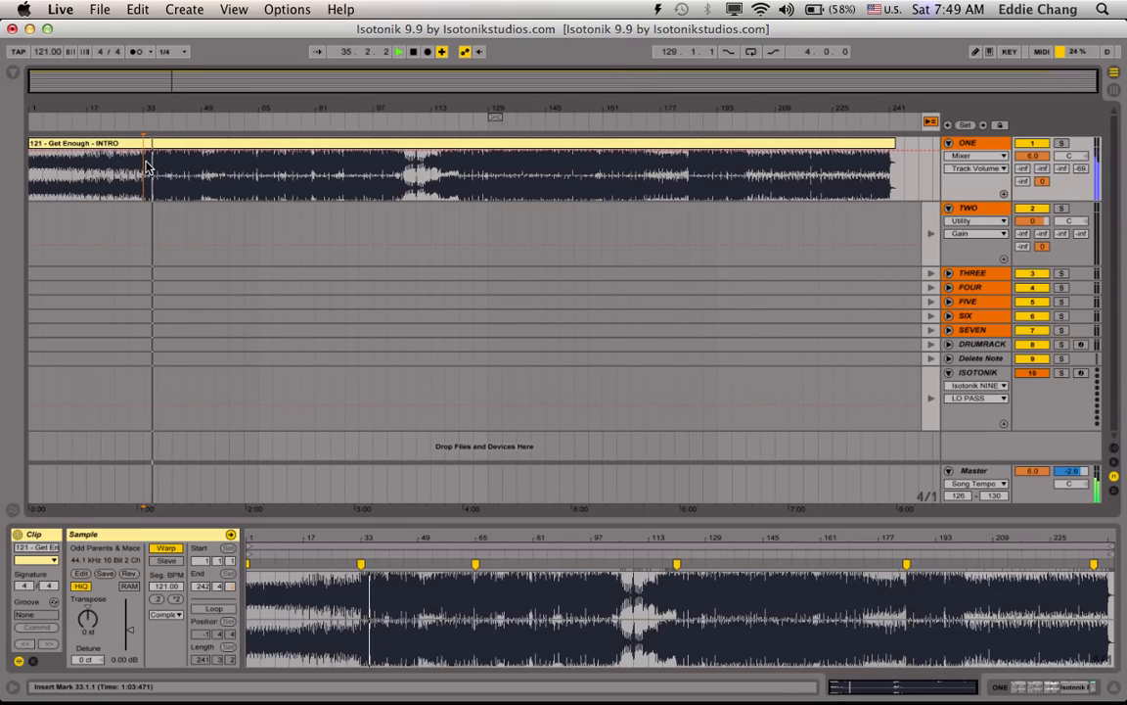
left_click(77, 113)
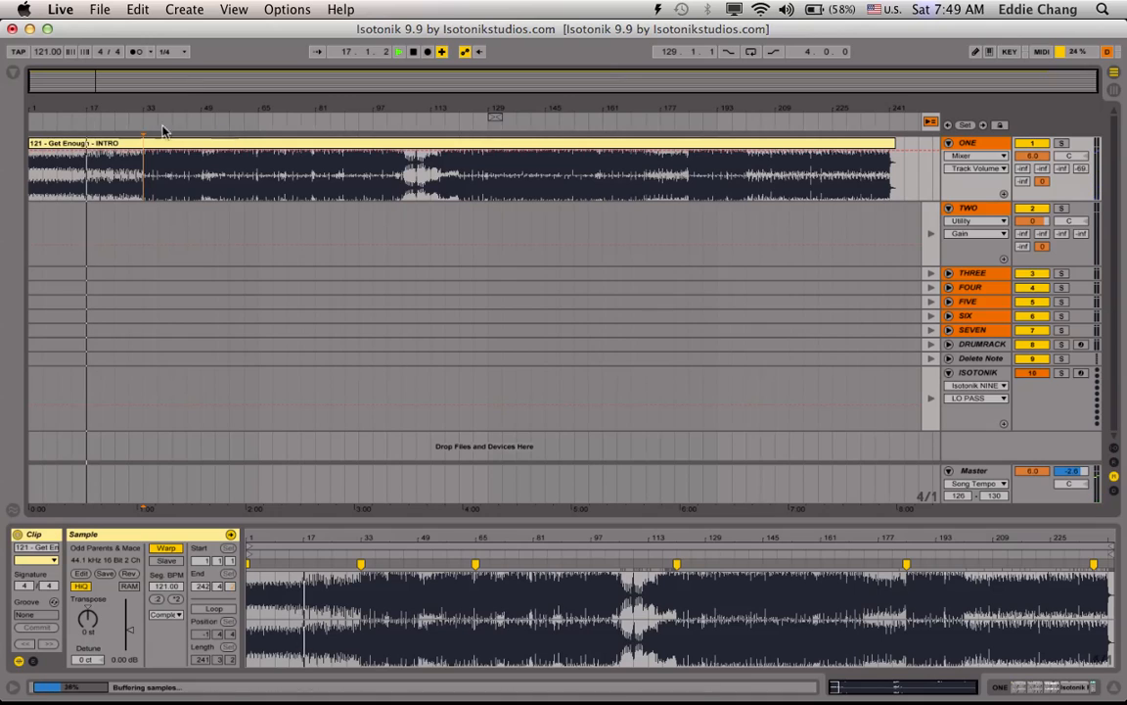
left_click_drag(92, 108, 92, 166)
key("space")
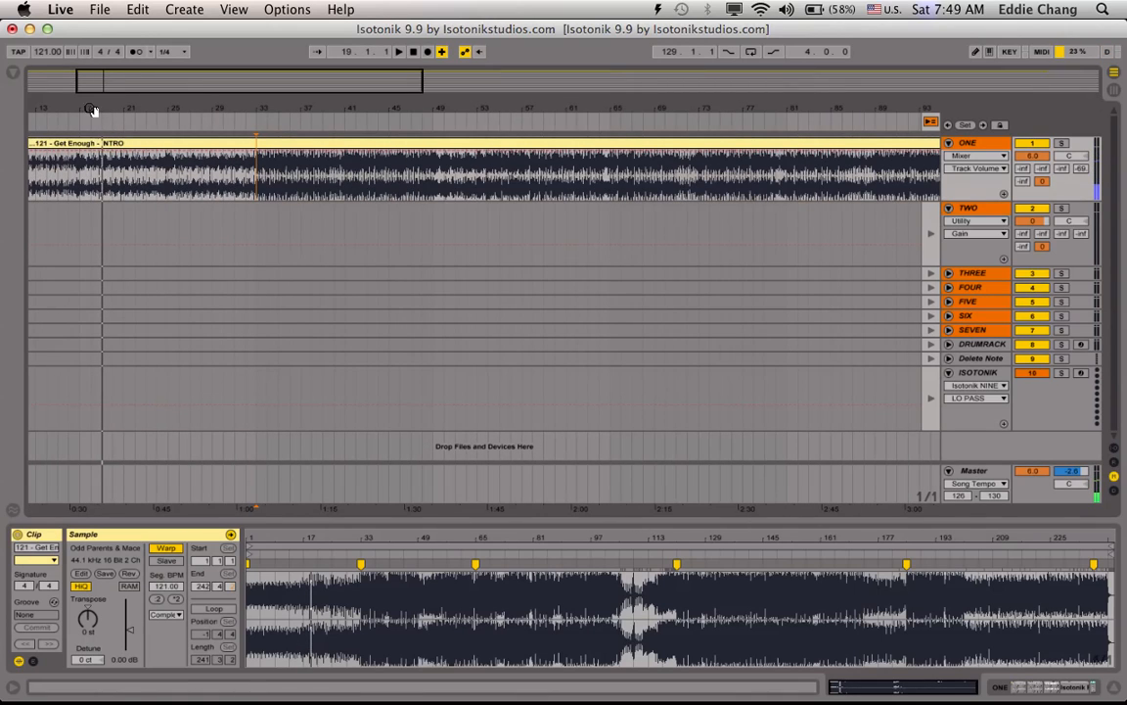
left_click(83, 178)
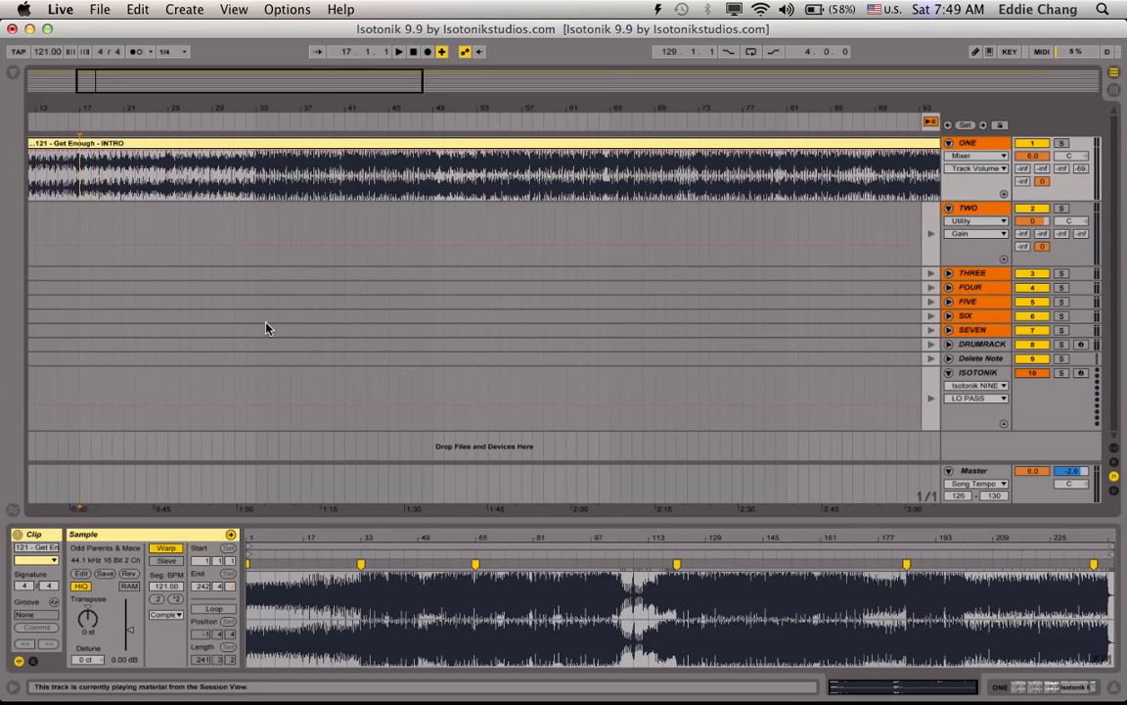
key("super+e")
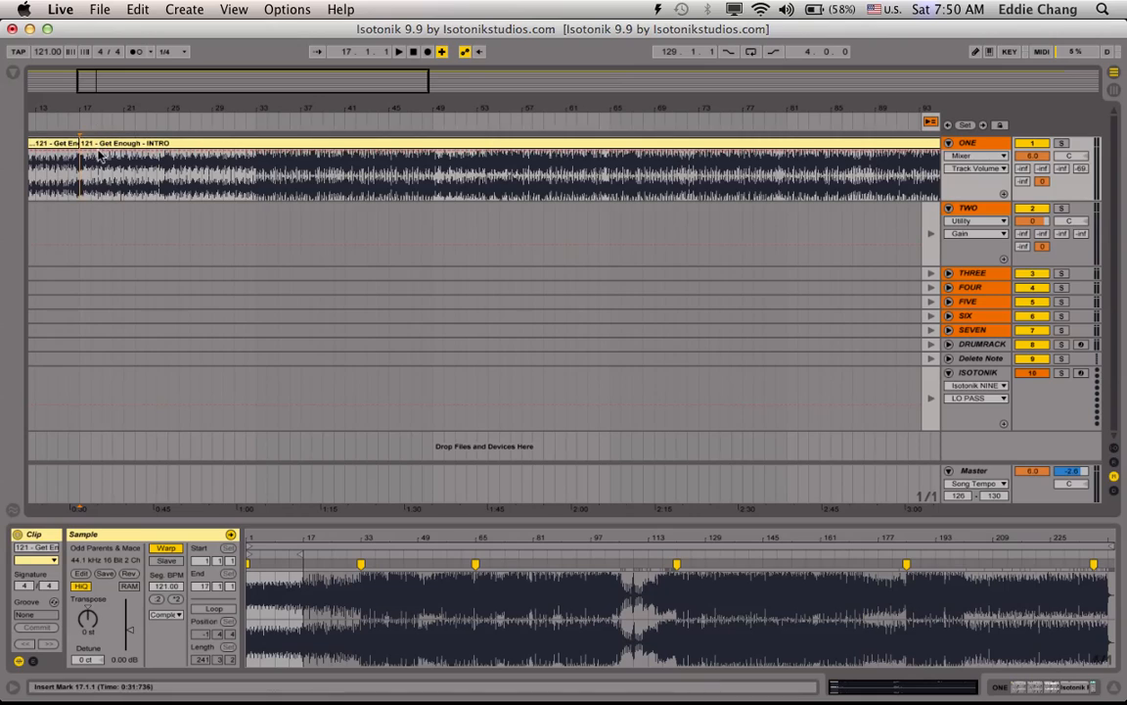
- Rename the clip starting at bar 17 as "121 - Get Enough - BUILDUP"
left_click(189, 144)
key("super+r")
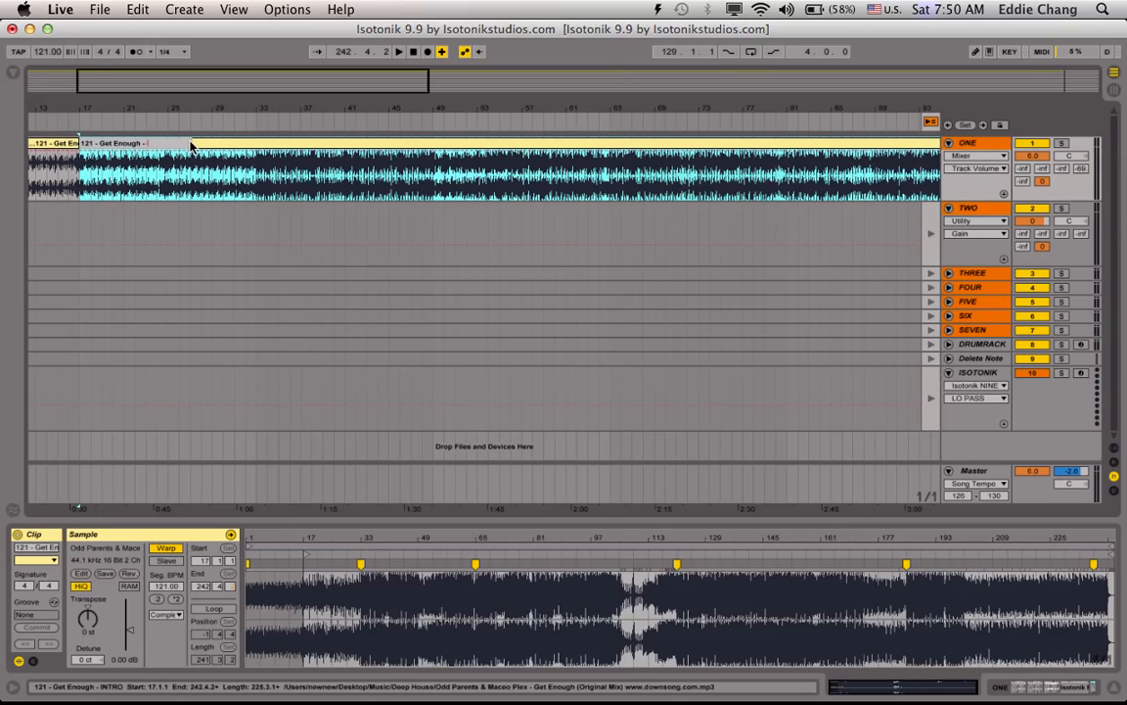
type("BUILDUP")
key("Return")
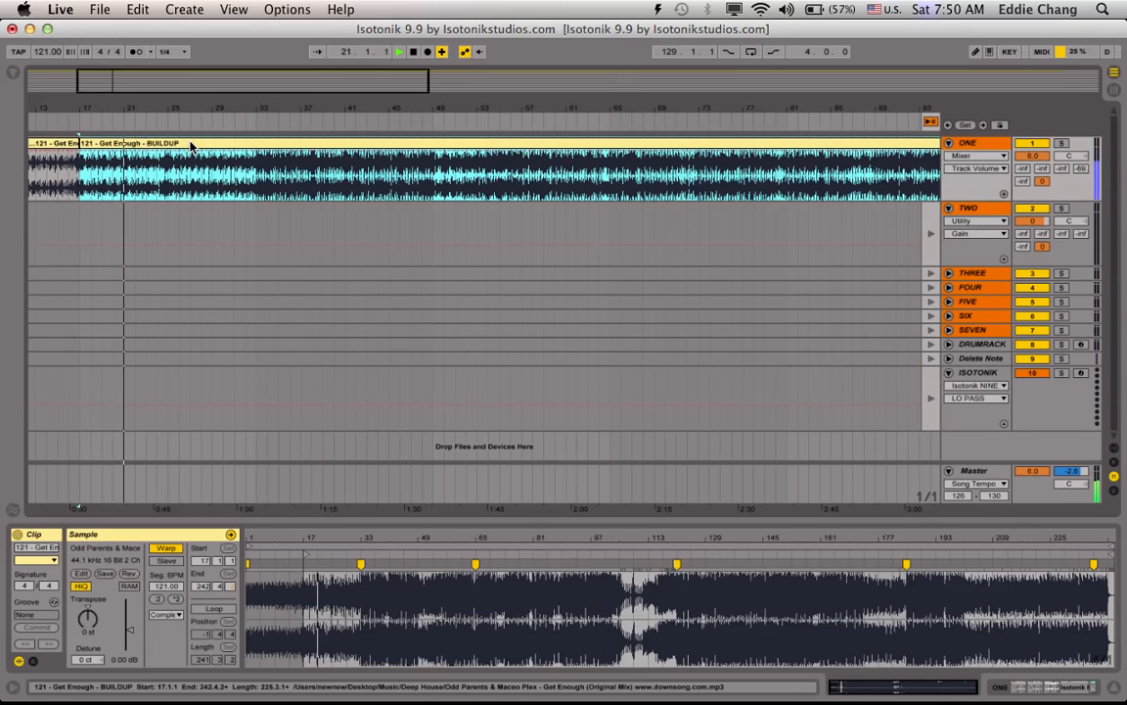
- Audition the BUILDUP clip around bars 33, 41 and 49, placing the insert marker at bar 41 and at bar 49
left_click(241, 121)
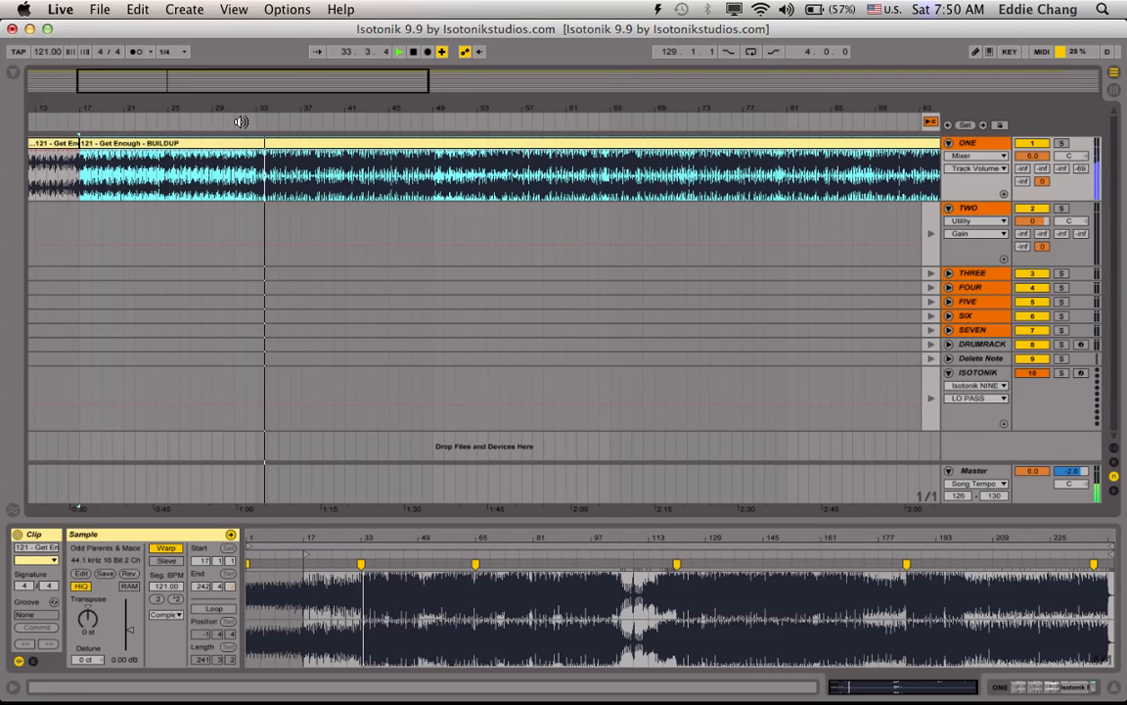
left_click_drag(343, 110, 222, 110)
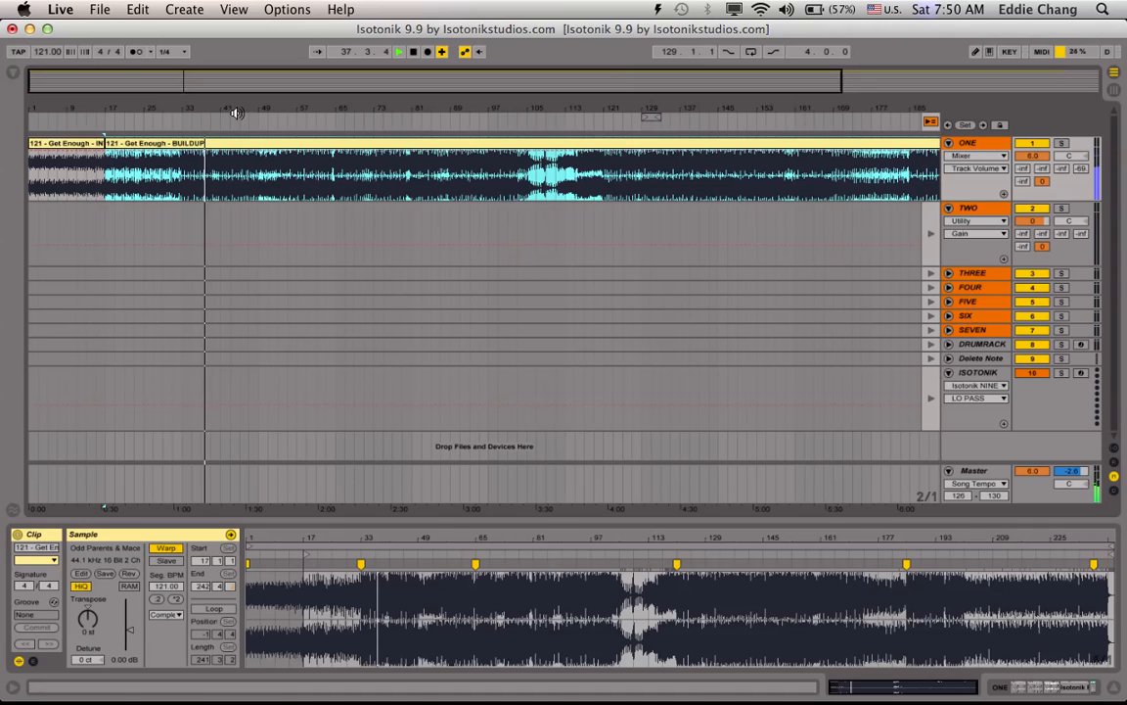
left_click_drag(226, 108, 223, 153)
left_click(226, 166)
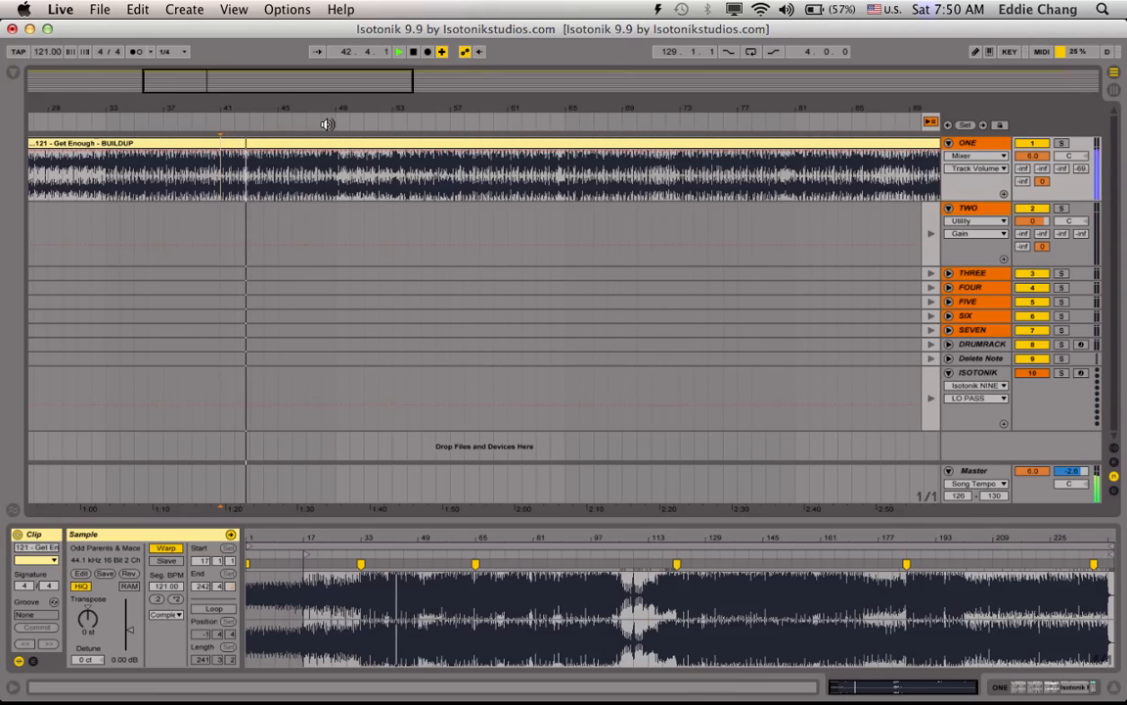
left_click(327, 123)
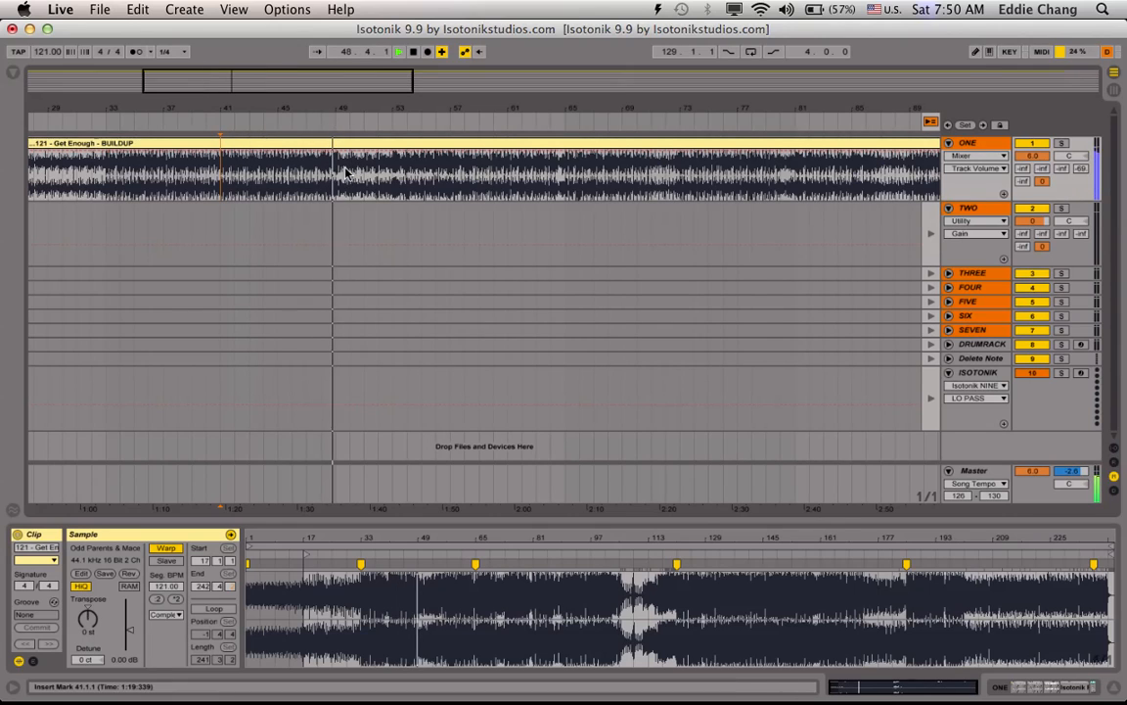
left_click(342, 175)
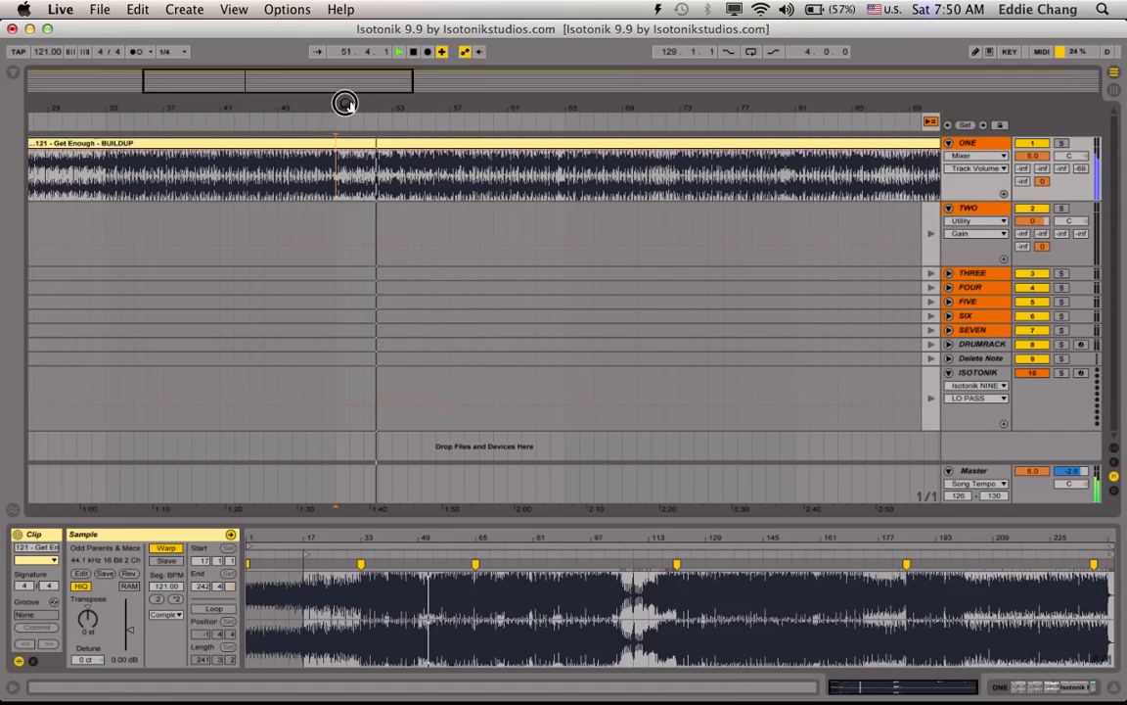
- Place the insert marker at bar 57, audition the music leading into bar 65, and split the BUILDUP clip at bar 57
left_click_drag(349, 107, 349, 59)
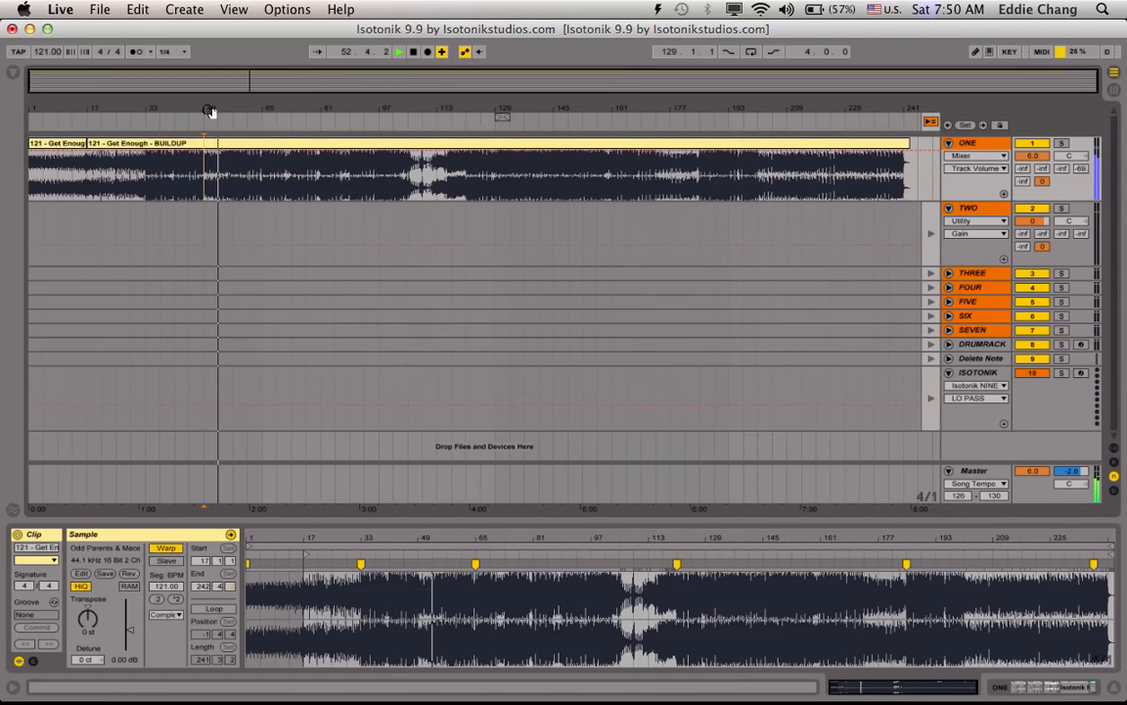
right_click(222, 106)
left_click(228, 142)
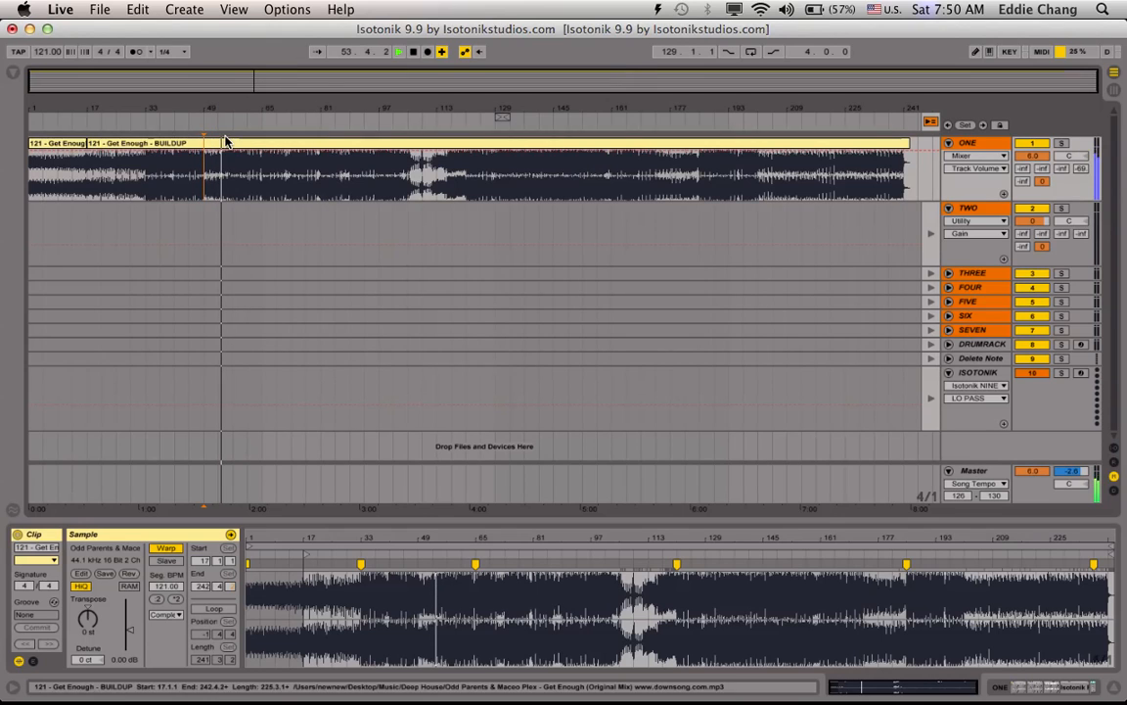
left_click_drag(240, 122, 249, 196)
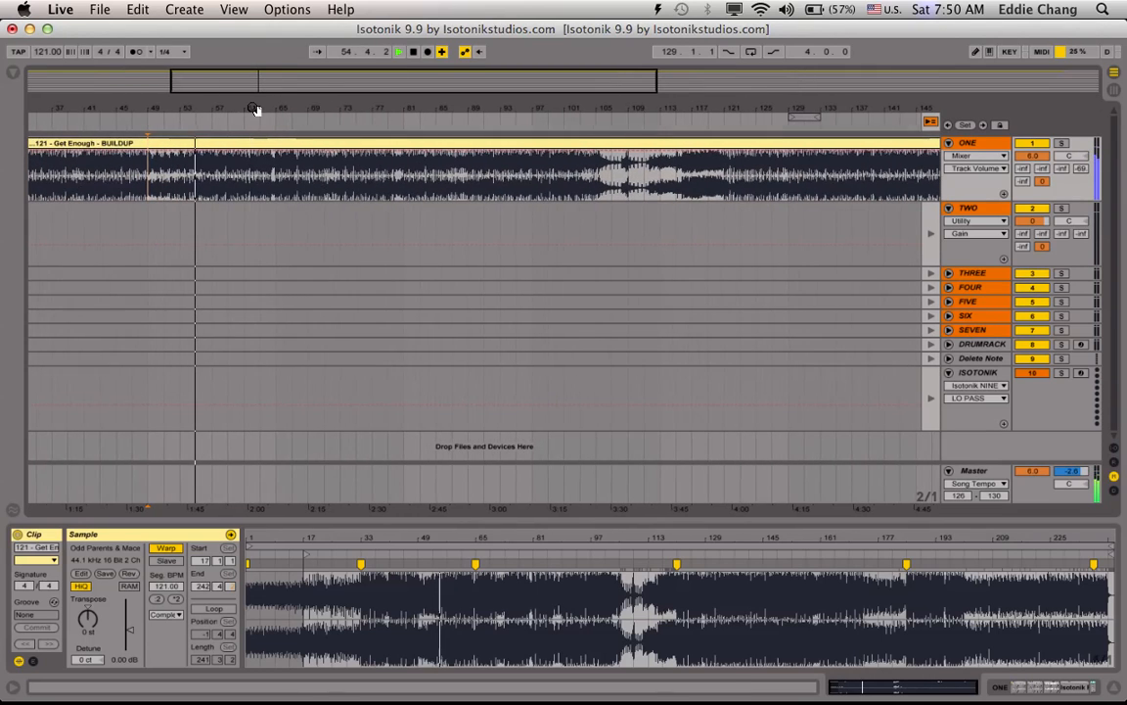
left_click_drag(219, 111, 220, 156)
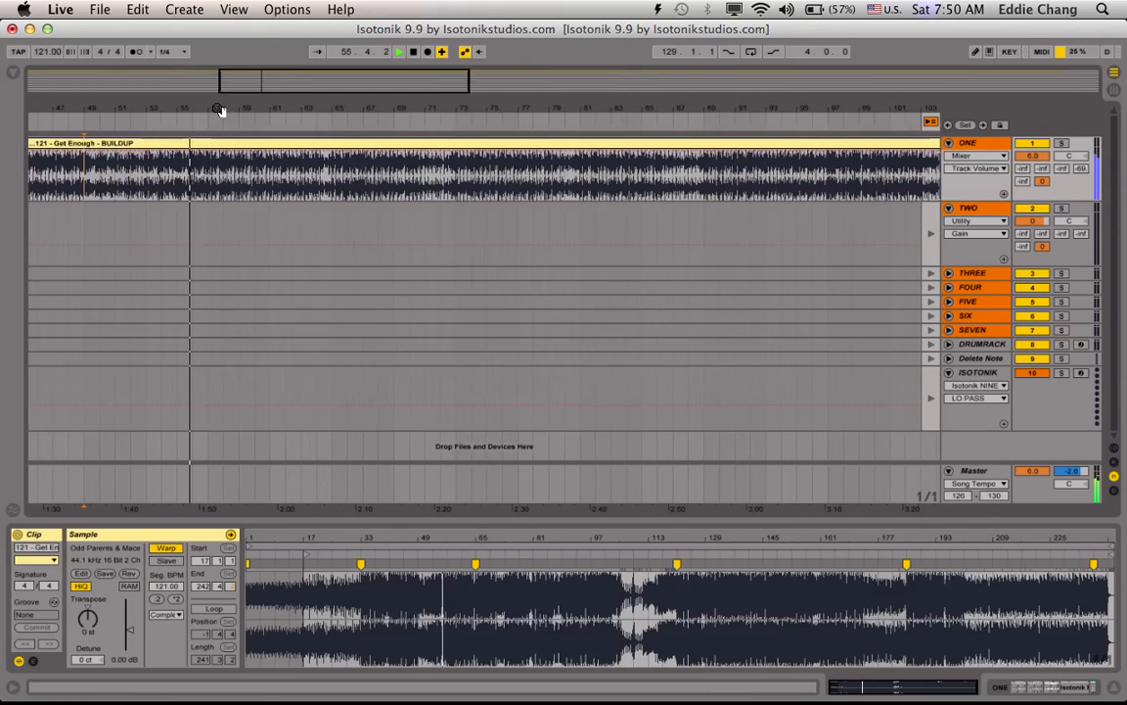
left_click(210, 171)
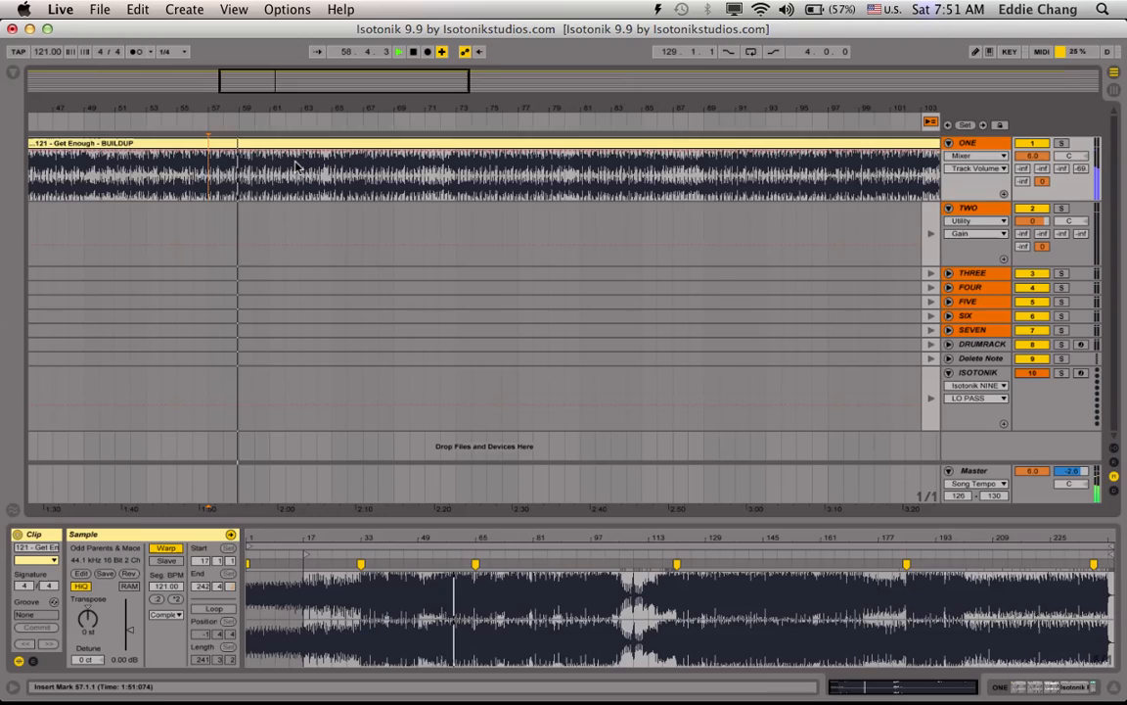
left_click(305, 118)
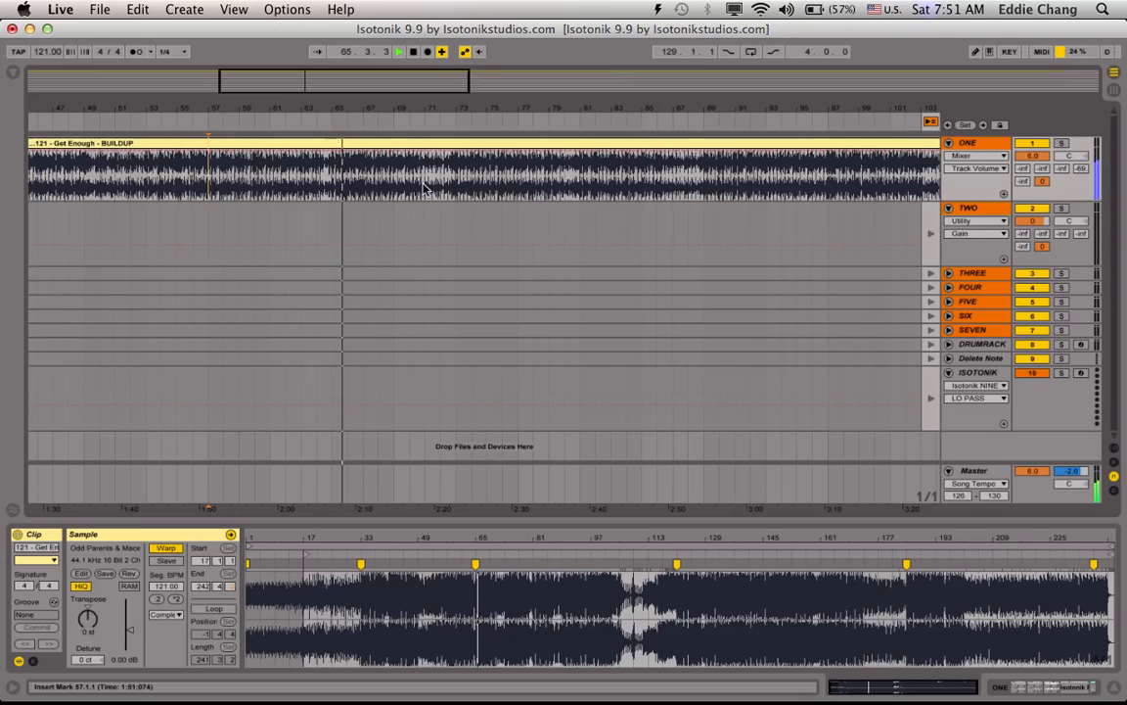
key("super+e")
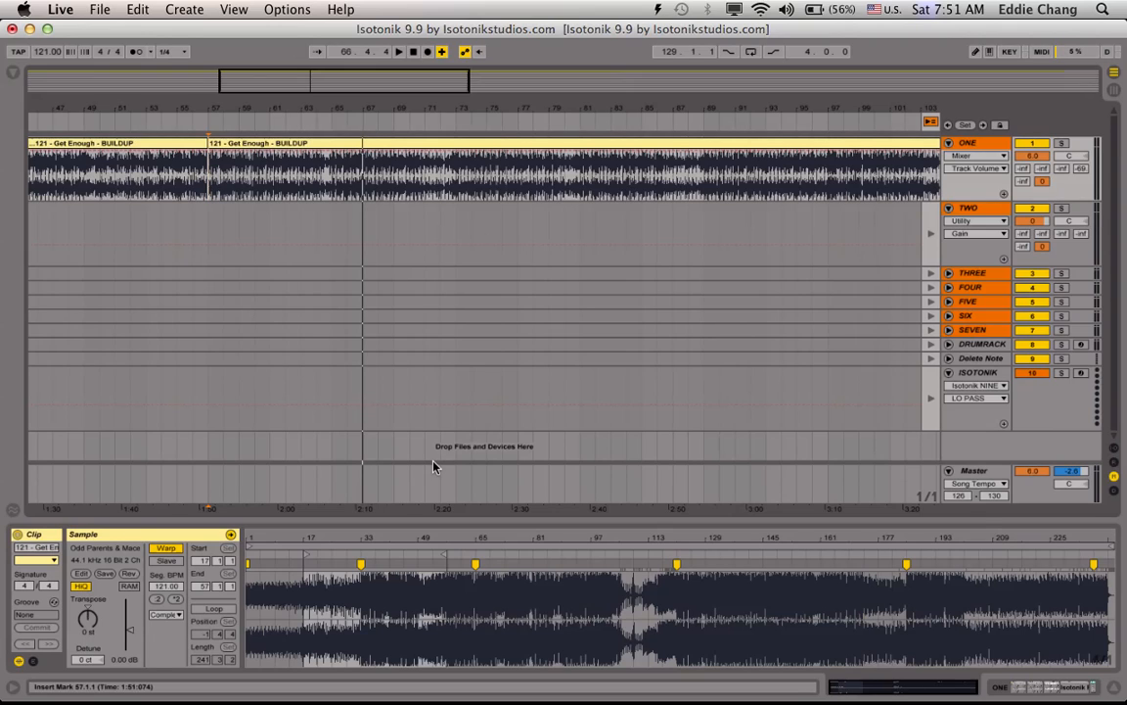
- Rename the clip starting at bar 57 as "121 - Get Enough - MAIN"
left_click(319, 145)
key("super+r")
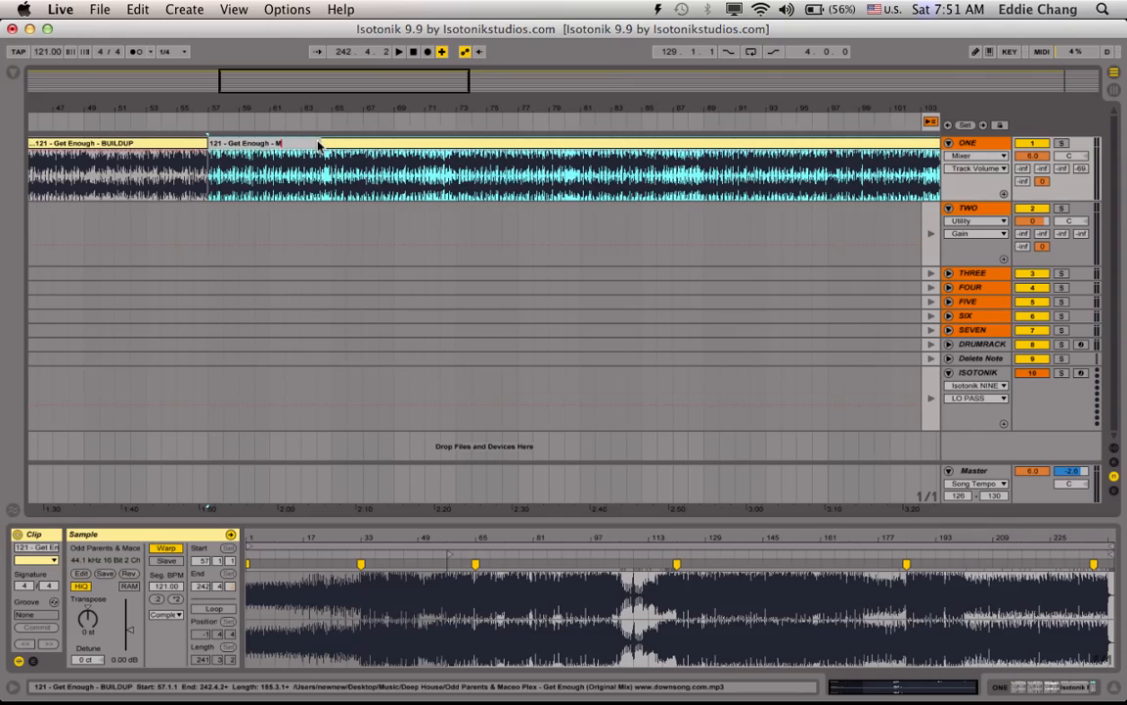
key("Return")
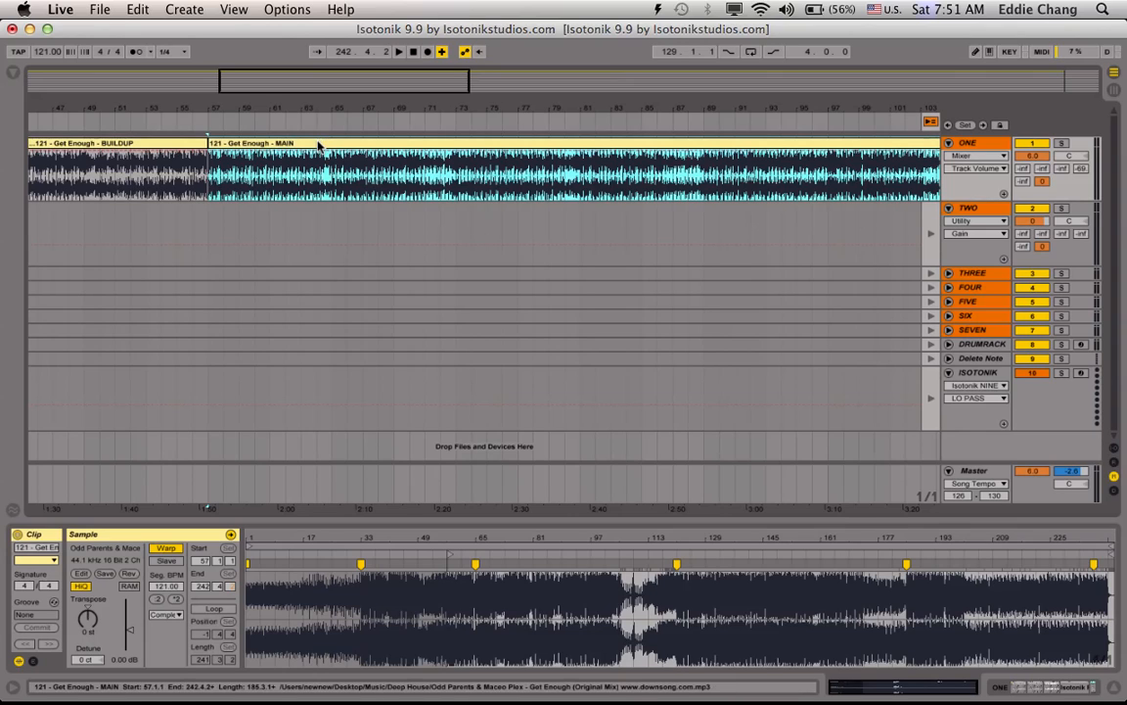
- Audition the lead-in to the mid-track breakdown and split the MAIN clip at bar 105
left_click_drag(334, 109, 335, 58)
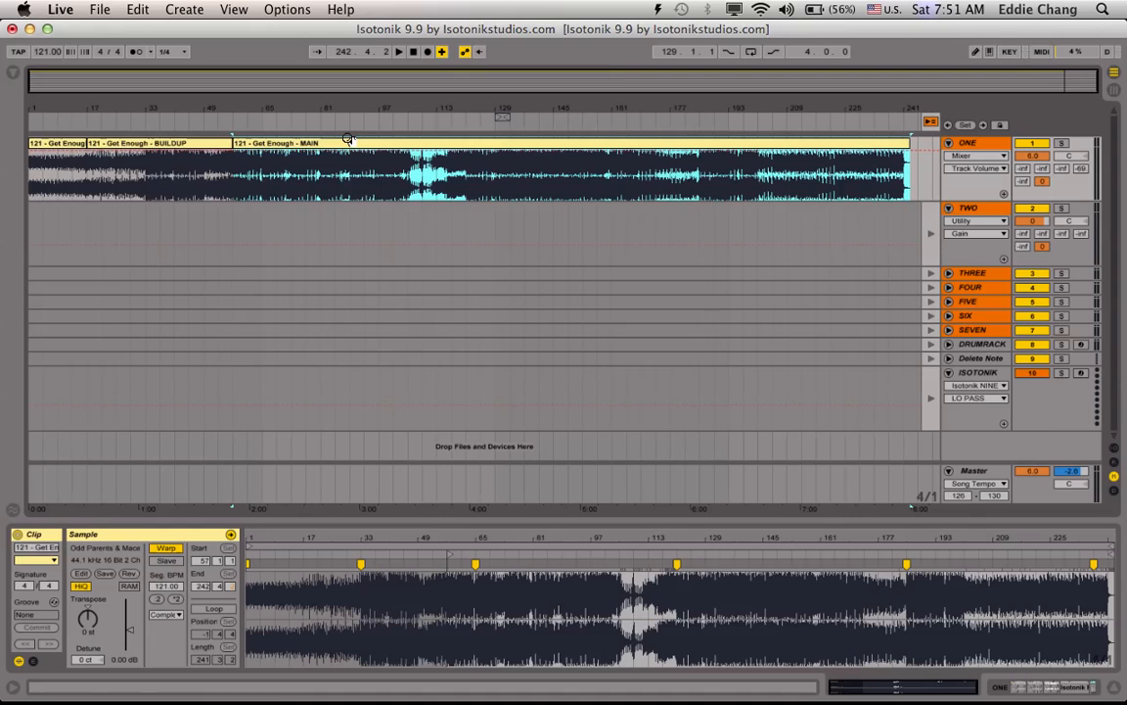
mouse_move(428, 111)
left_mouse_down()
mouse_move(428, 127)
mouse_move(423, 106)
left_mouse_up()
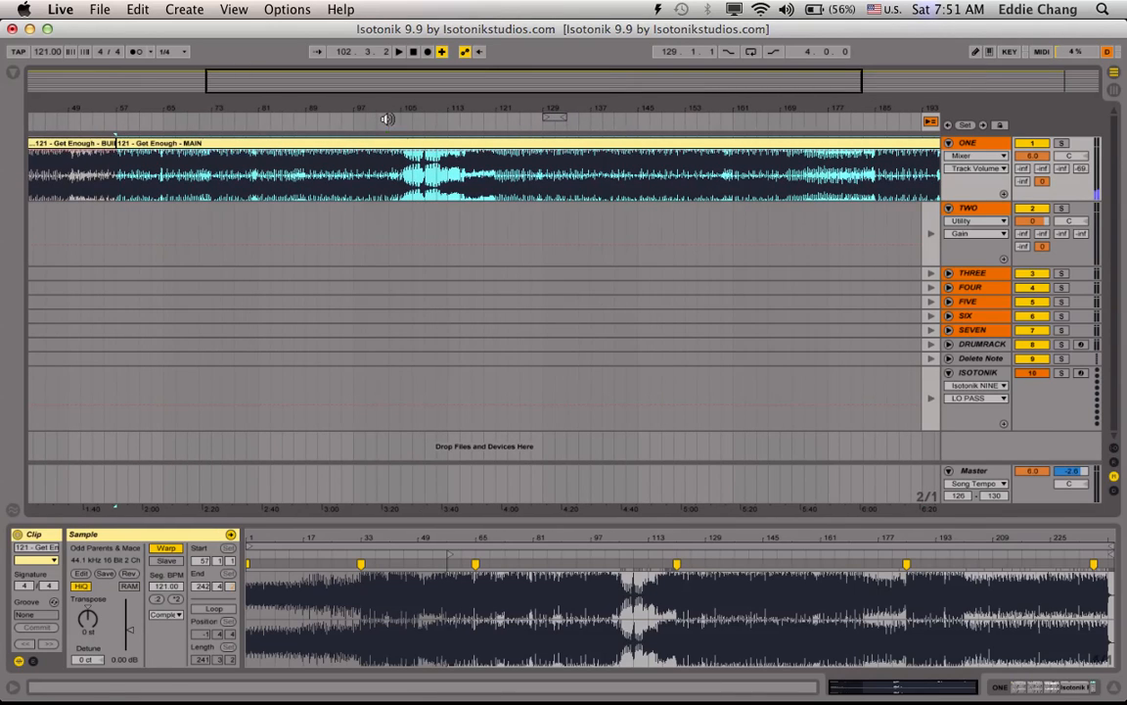
left_click(386, 118)
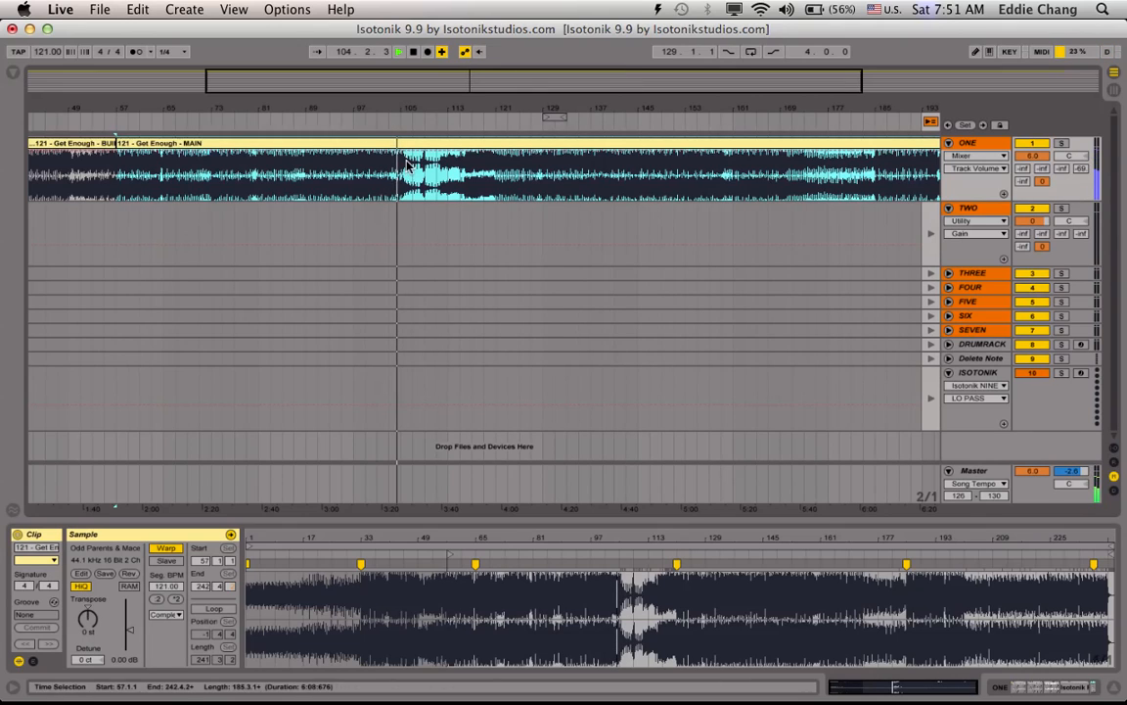
left_click(409, 164)
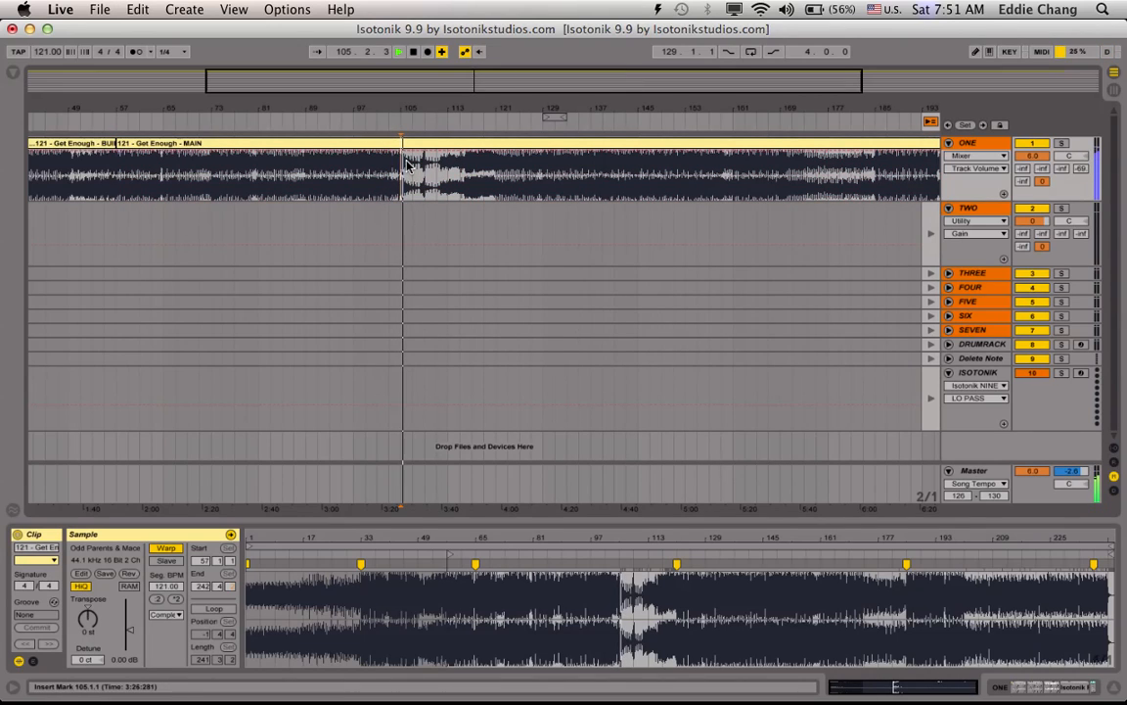
key("super+e")
- Rename the clip starting at bar 105 as "121 - Get Enough - BREAKDOWN"
left_click(468, 145)
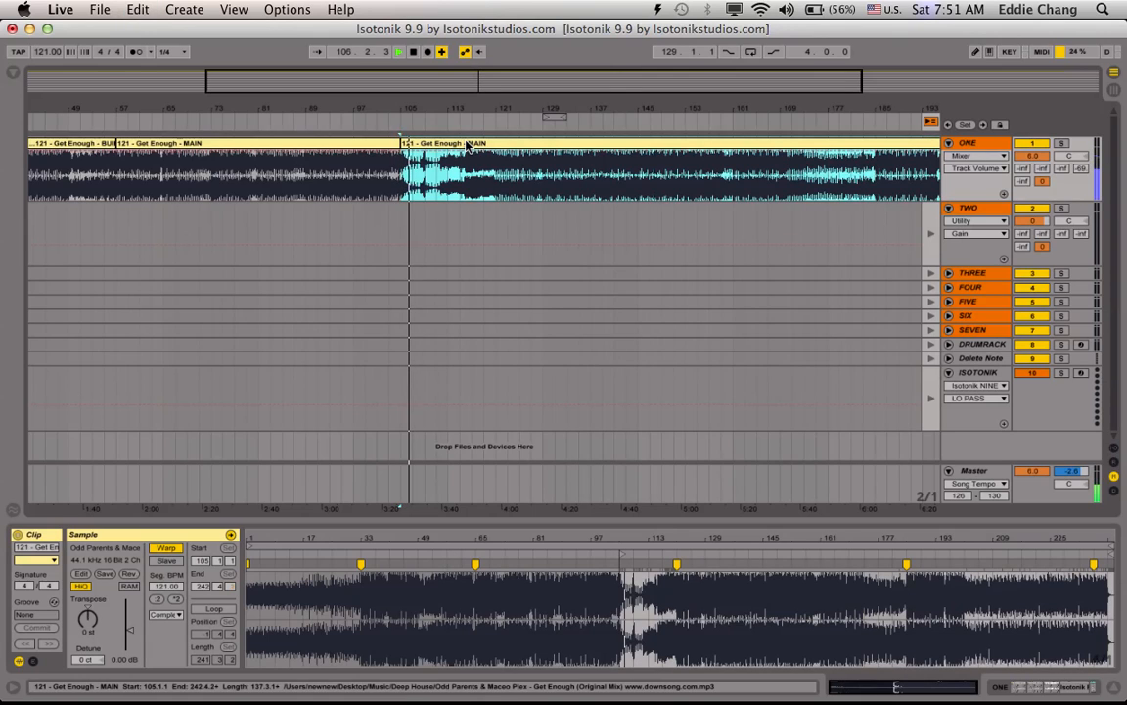
key("super+r")
key("Right")
key("BackSpace")
key("BackSpace")
key("BackSpace")
key("BackSpace")
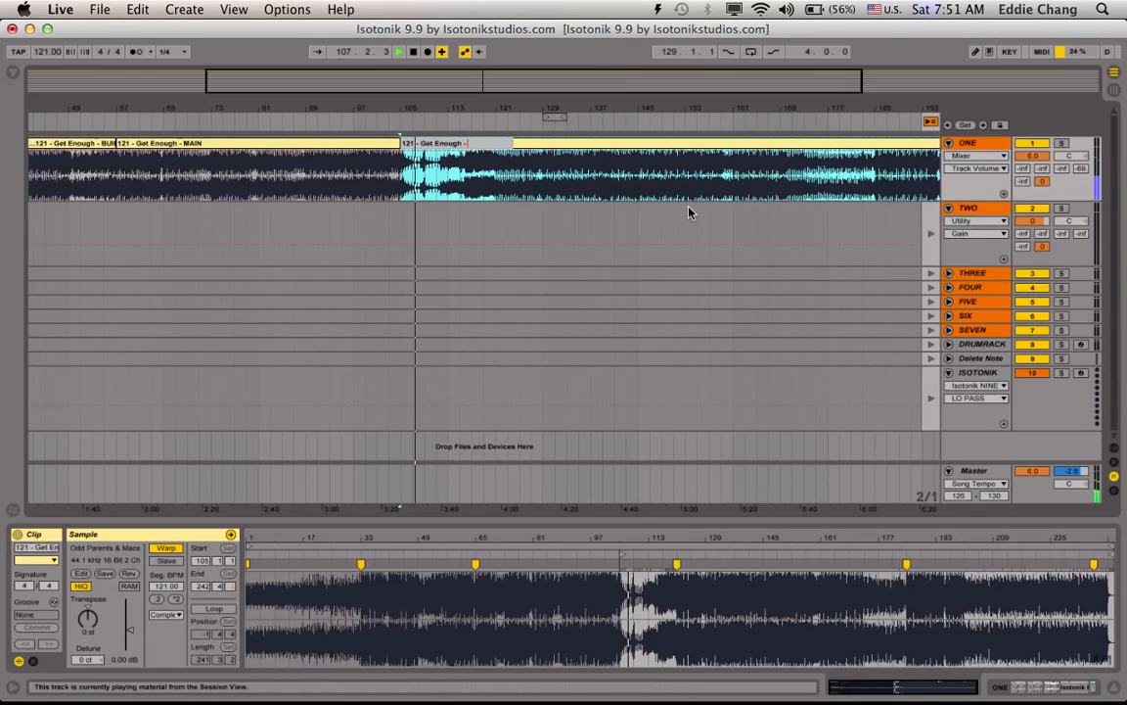
type("BREAKDOWN")
key("Return")
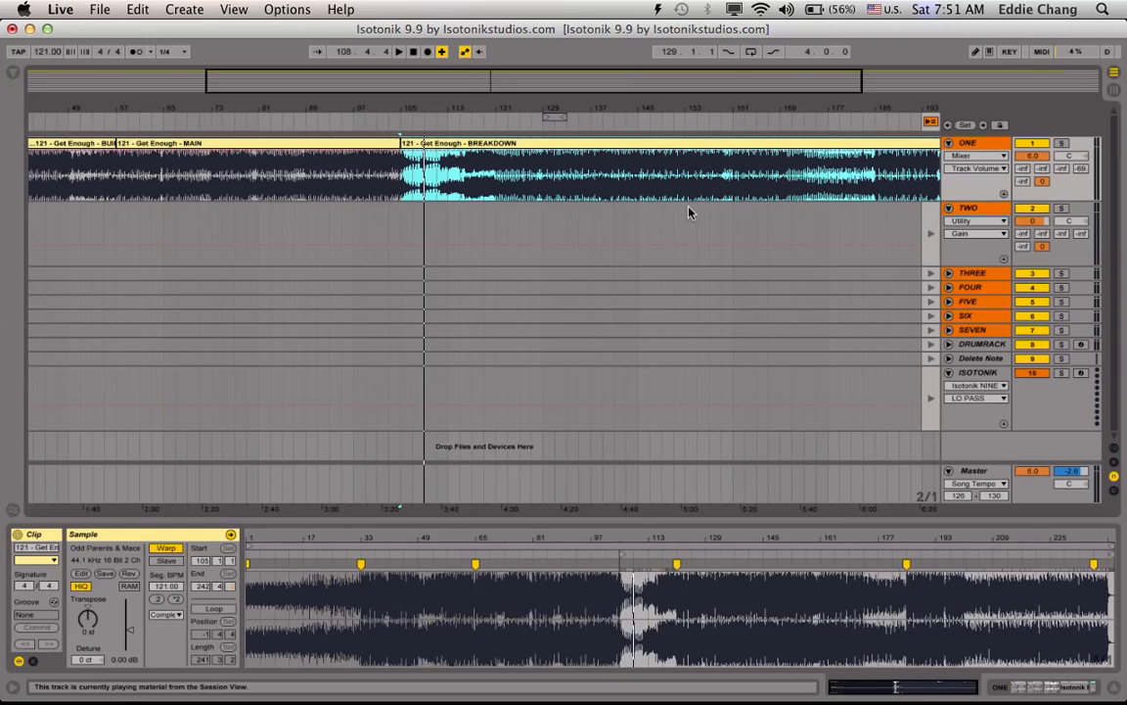
- Audition the BREAKDOWN clip at successive points from about bar 121 to bar 185, and place the insert marker at bar 185
left_click(492, 119)
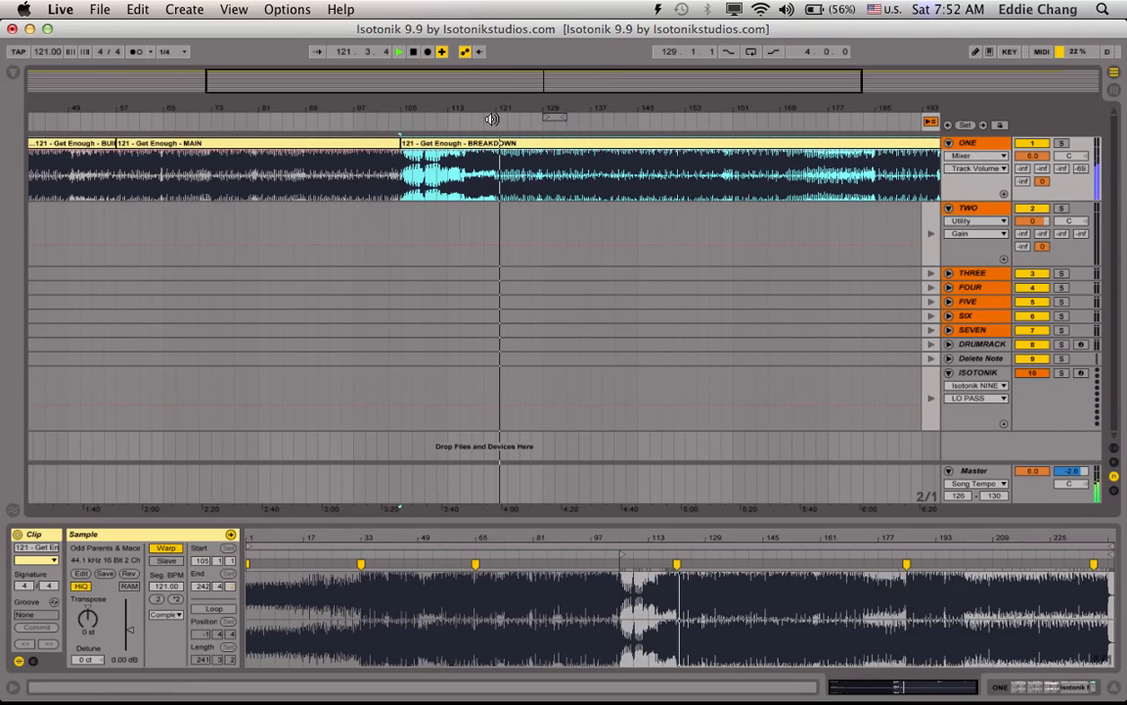
left_click(533, 120)
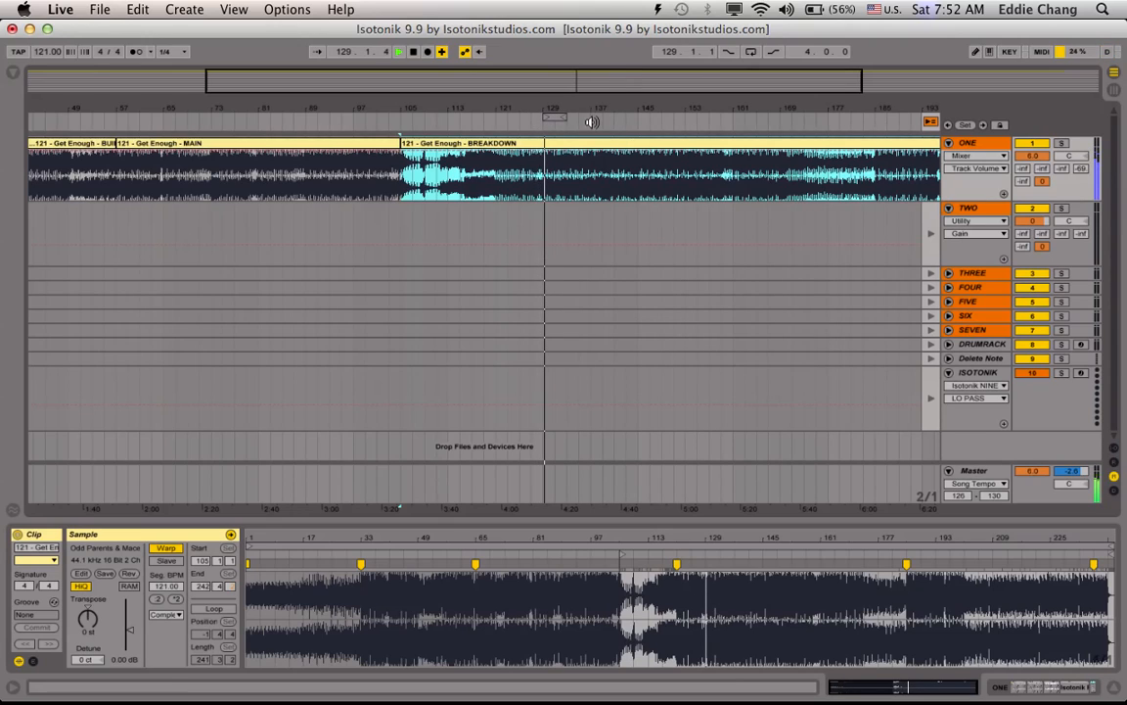
left_click(621, 121)
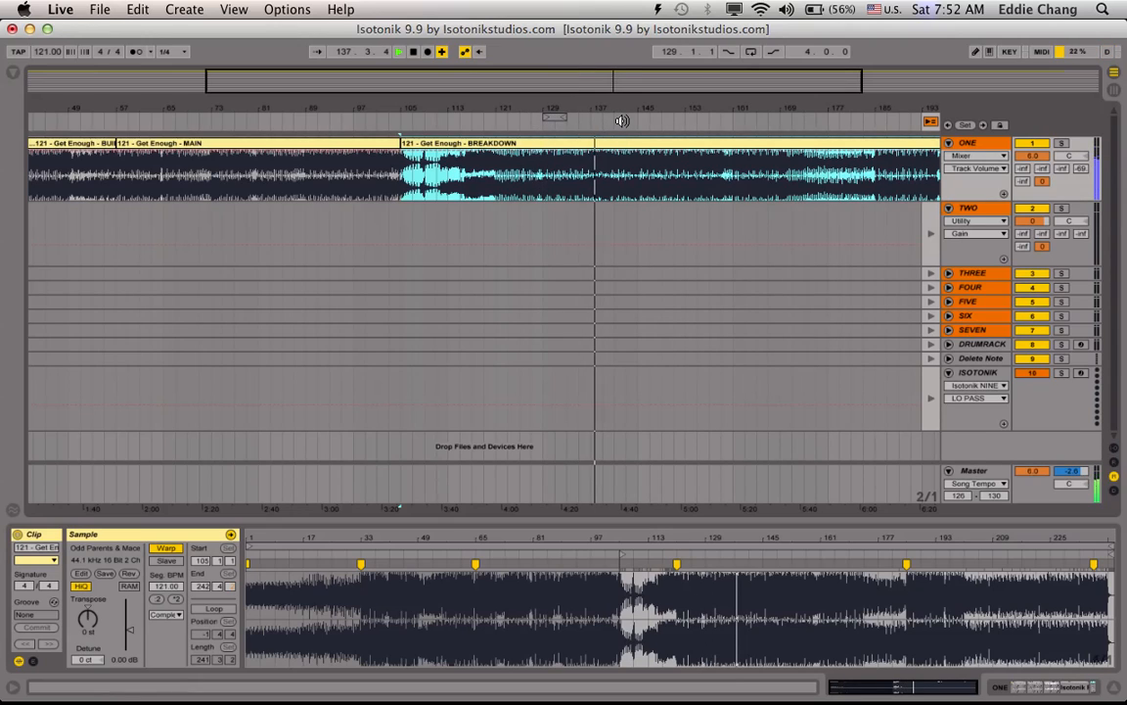
left_click(578, 121)
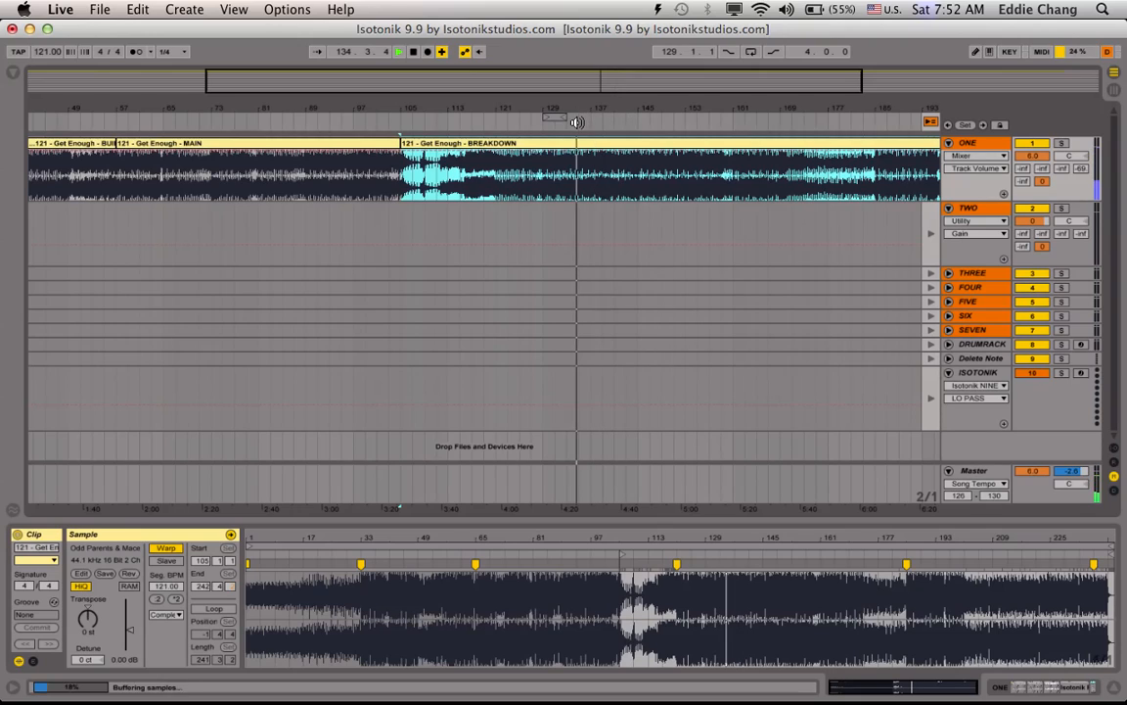
left_click(631, 117)
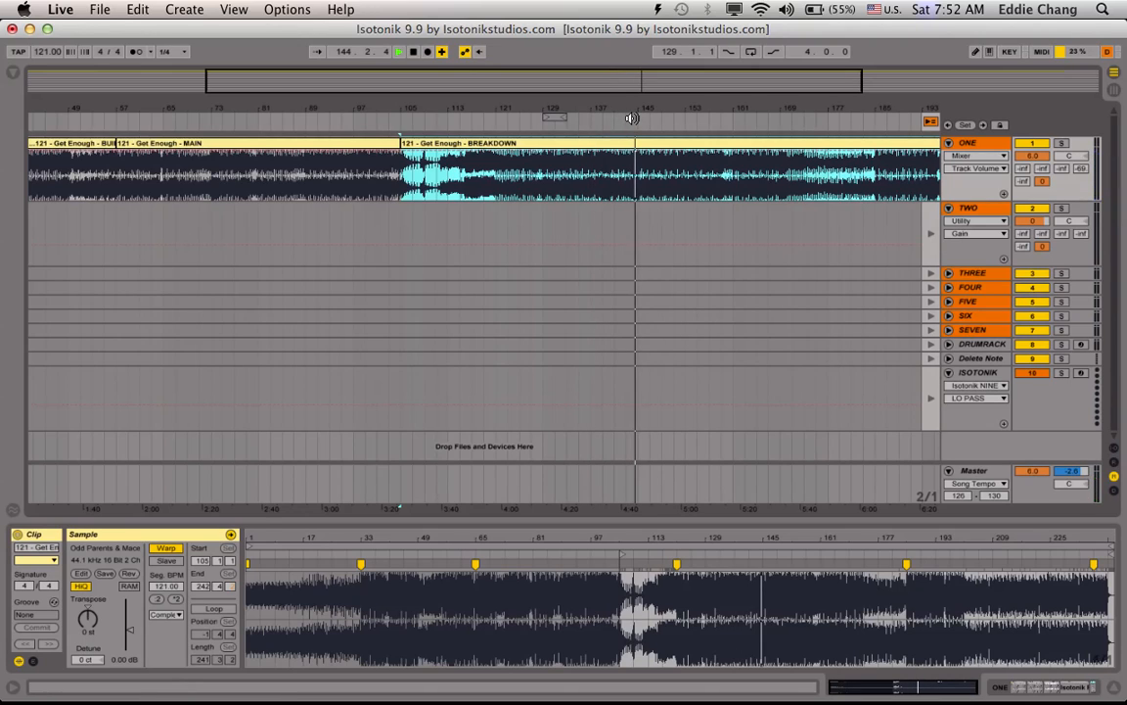
left_click(680, 120)
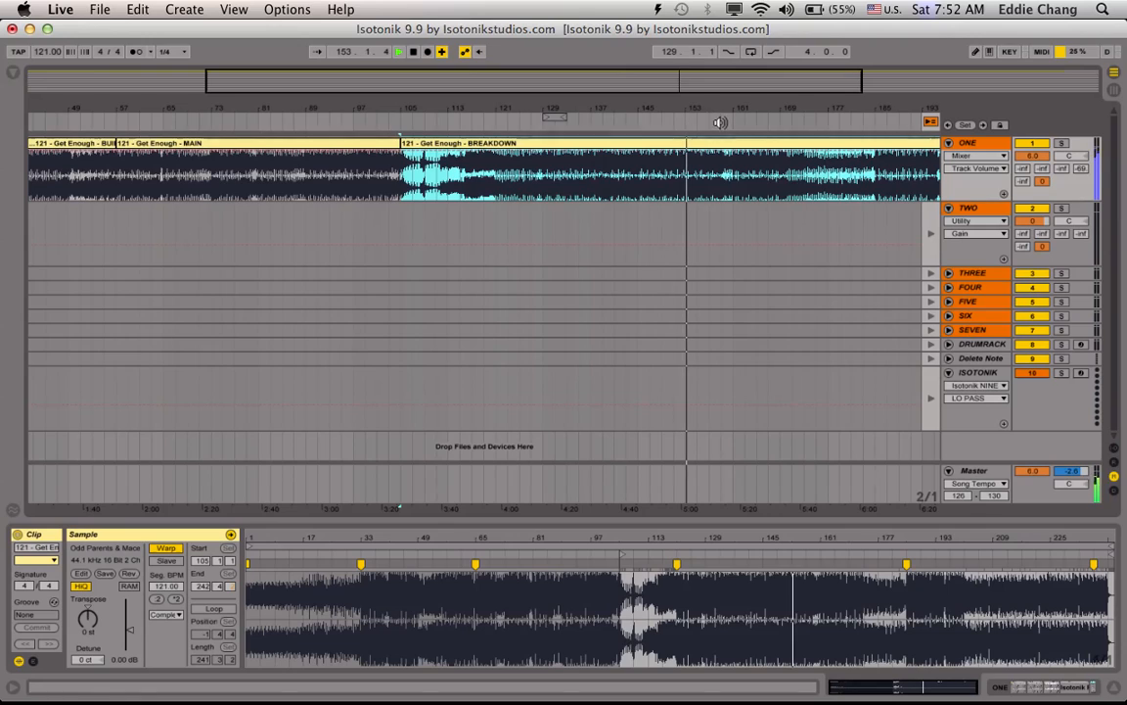
left_click(722, 120)
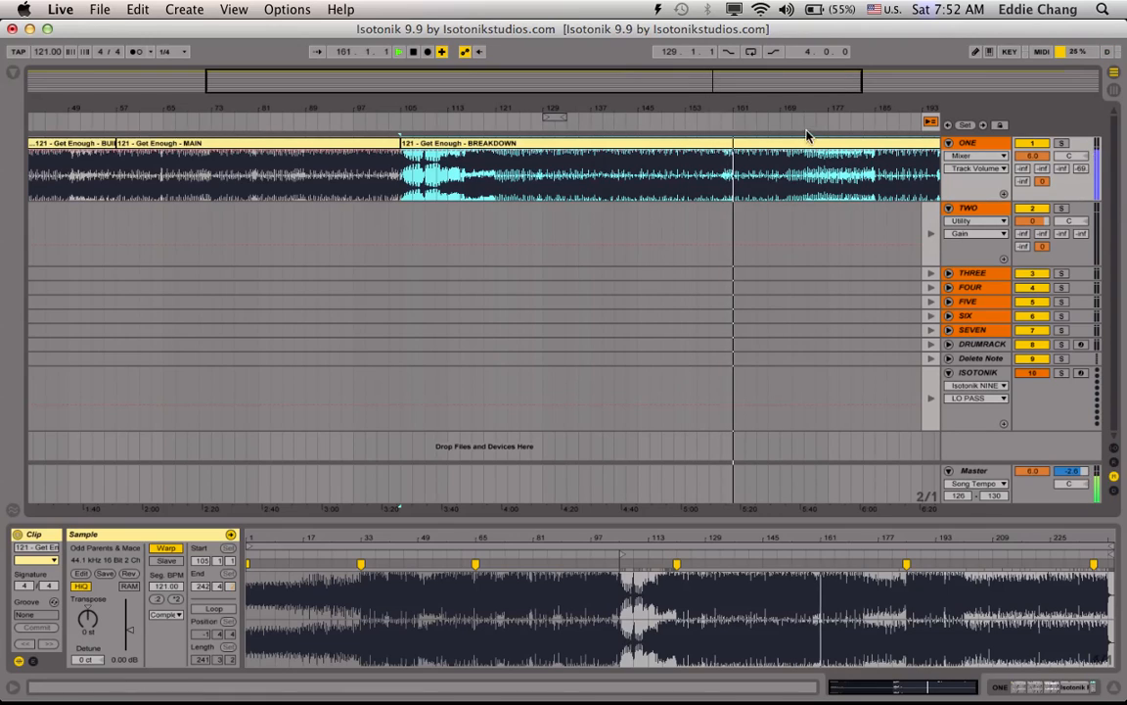
left_click(855, 119)
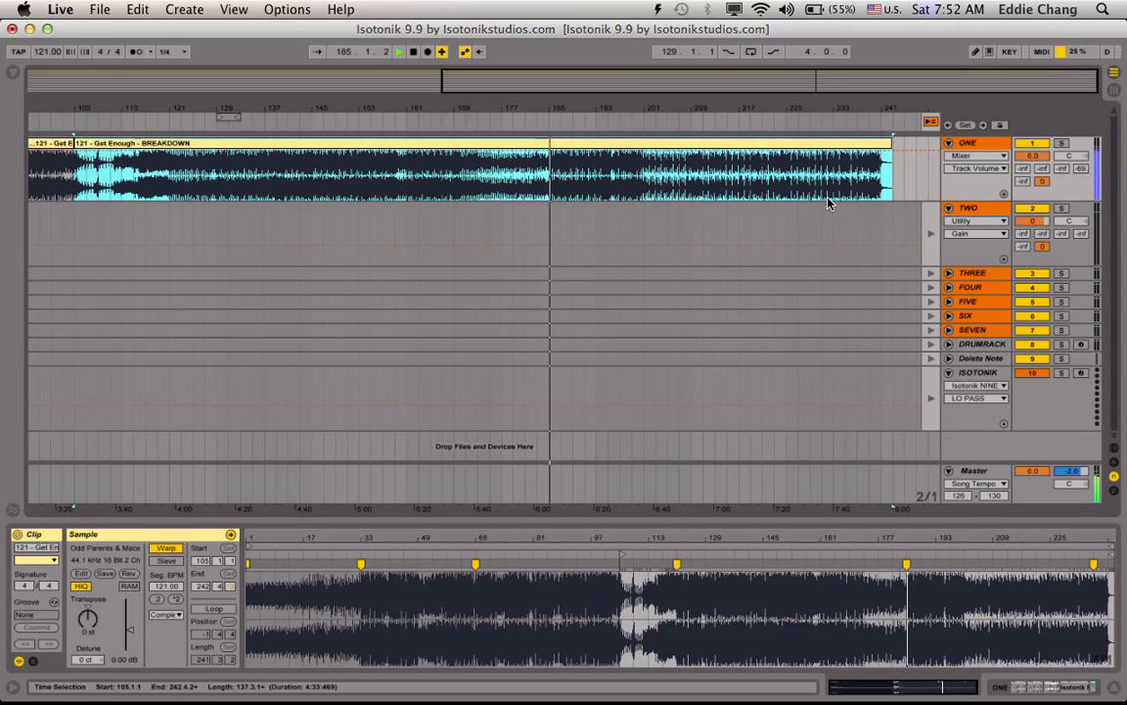
left_click(550, 168)
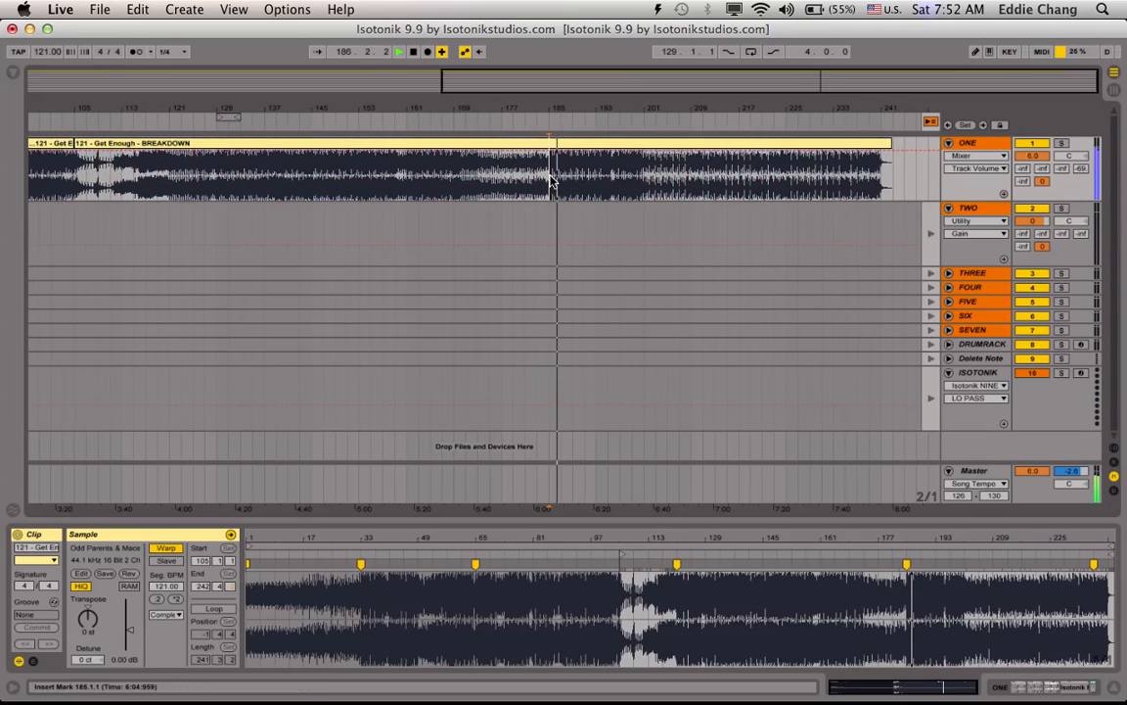
- Replay the end of the breakdown from around bar 119 and split the BREAKDOWN clip at bar 121
left_click(202, 123)
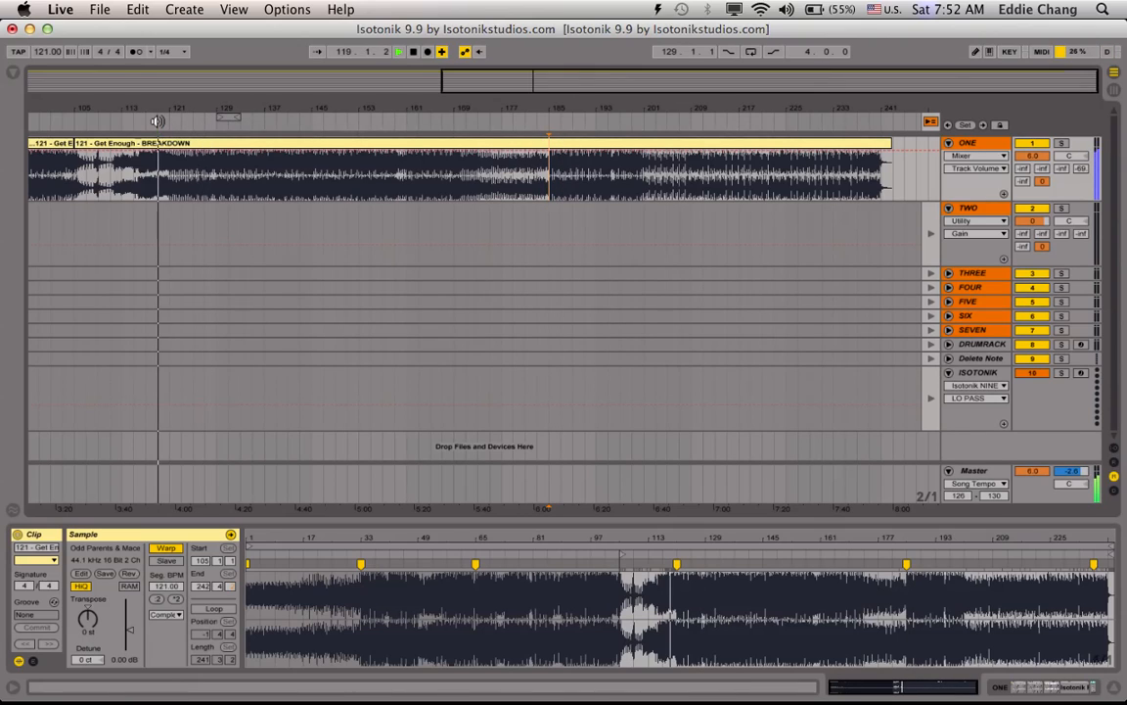
left_click_drag(176, 109, 174, 147)
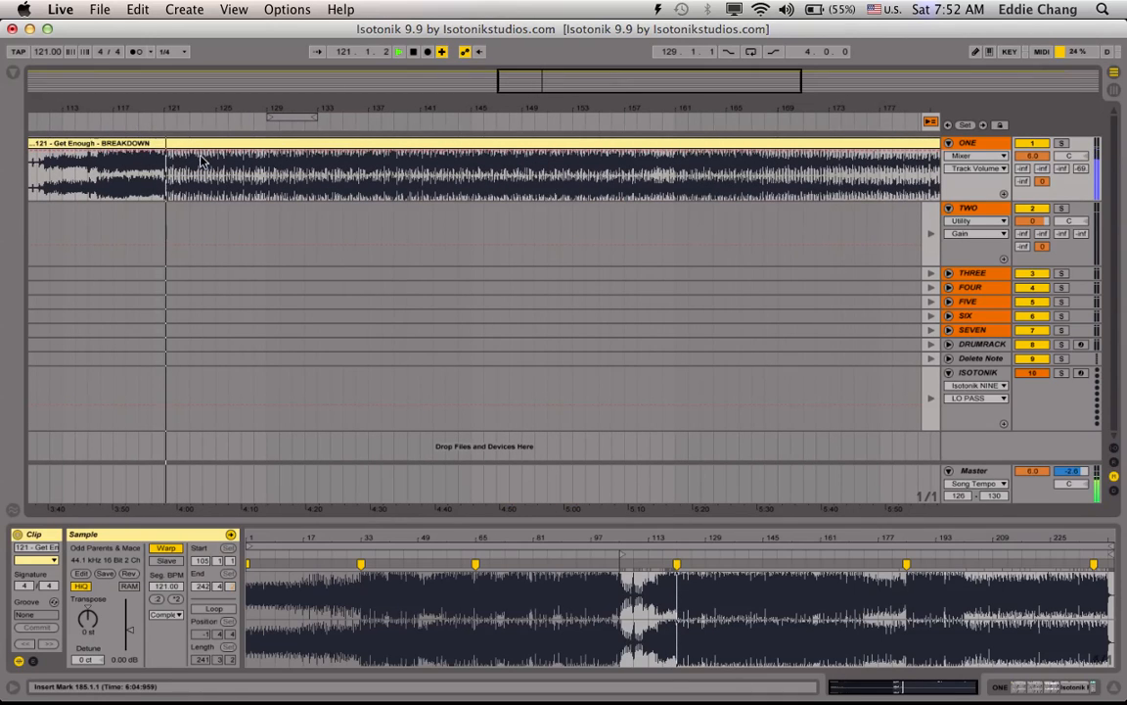
left_click(163, 169)
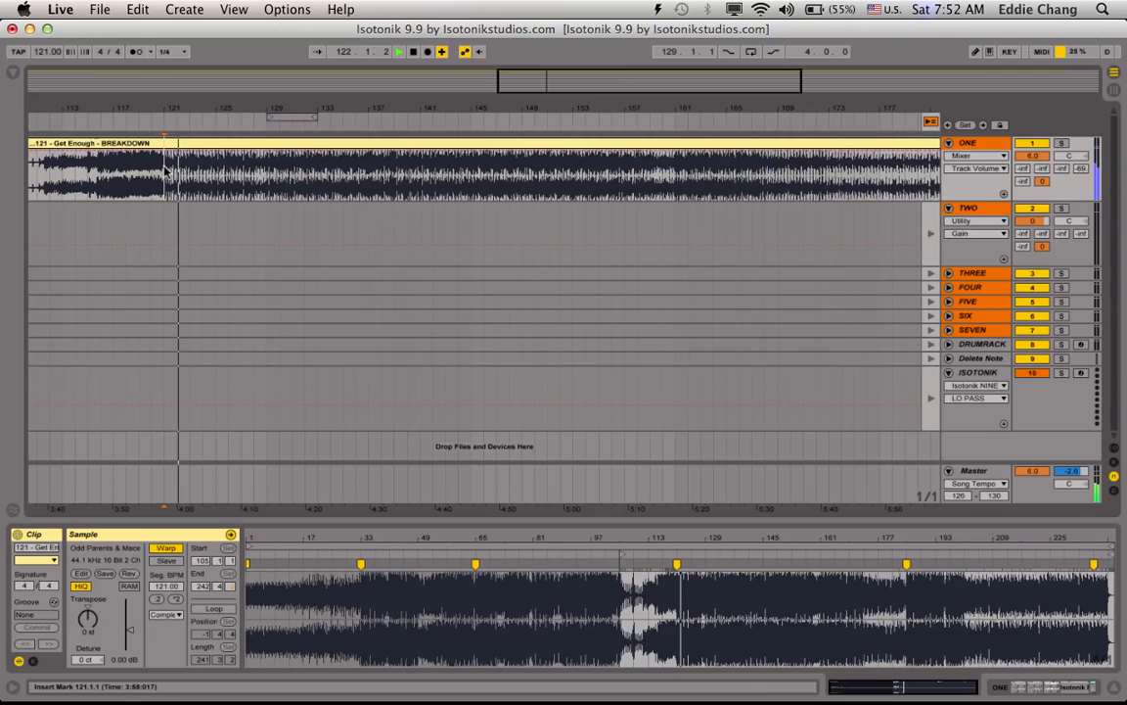
key("super+e")
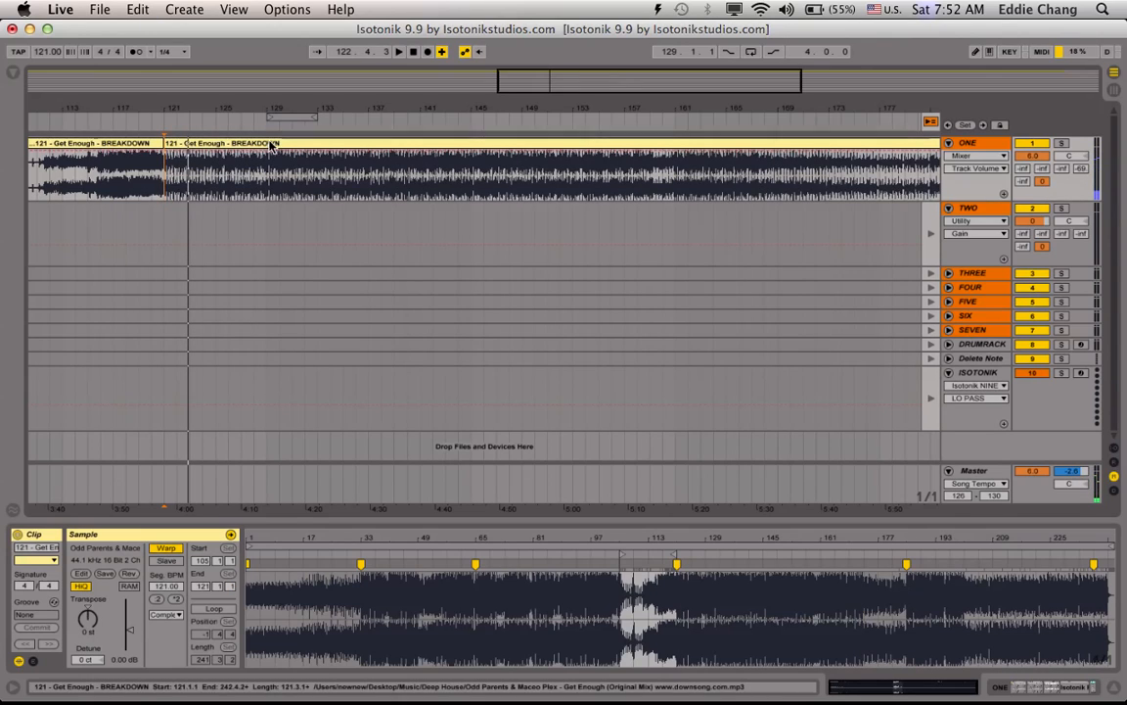
- Stop playback and rename the clip starting at bar 121 as "121 - Get Enough - OUTRO"
left_click(271, 146)
key("space")
key("super+r")
key("BackSpace")
key("BackSpace")
key("BackSpace")
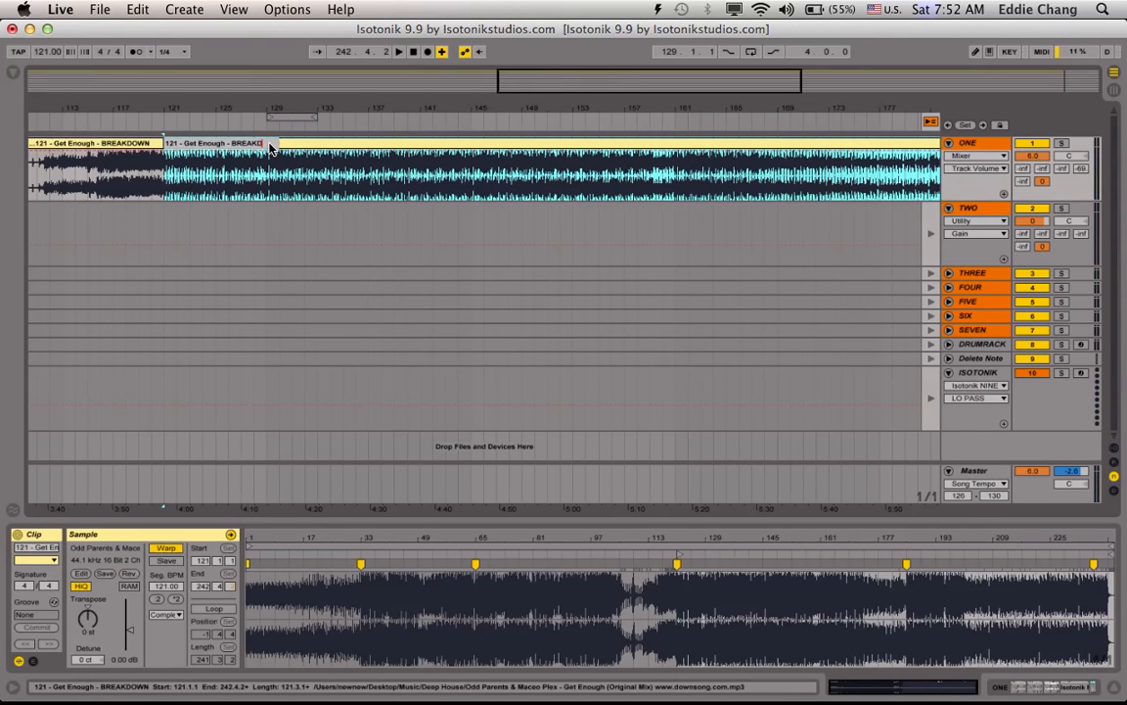
key("BackSpace")
key("BackSpace")
key("BackSpace")
type("OUTRO")
key("Return")
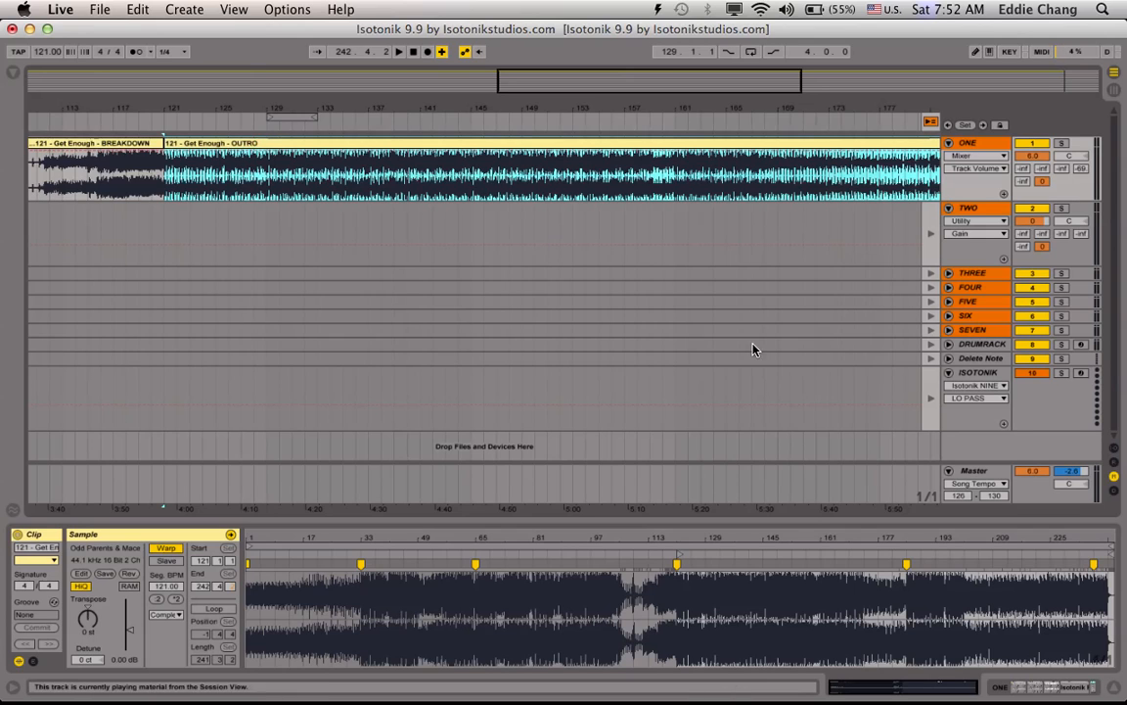
- Cut the OUTRO clip off at bar 241 and delete the leftover tail behind it
scroll(636, 208, "right", 10)
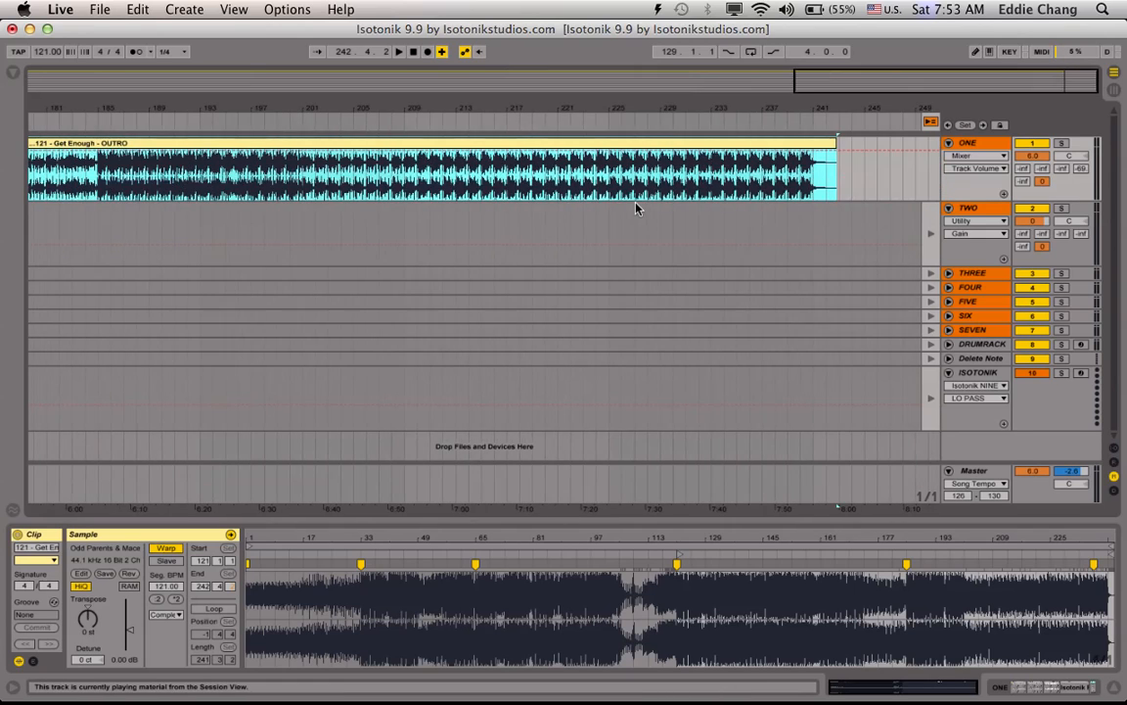
left_click_drag(818, 108, 849, 171)
key("super+e")
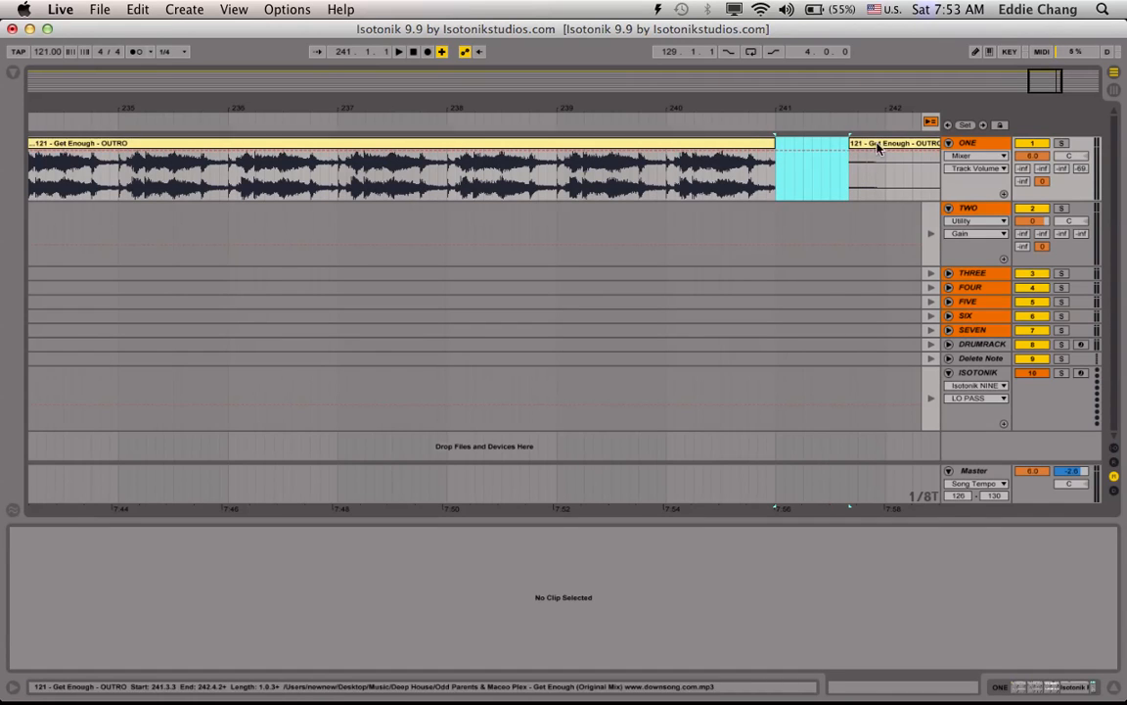
left_click(884, 145)
key("Delete")
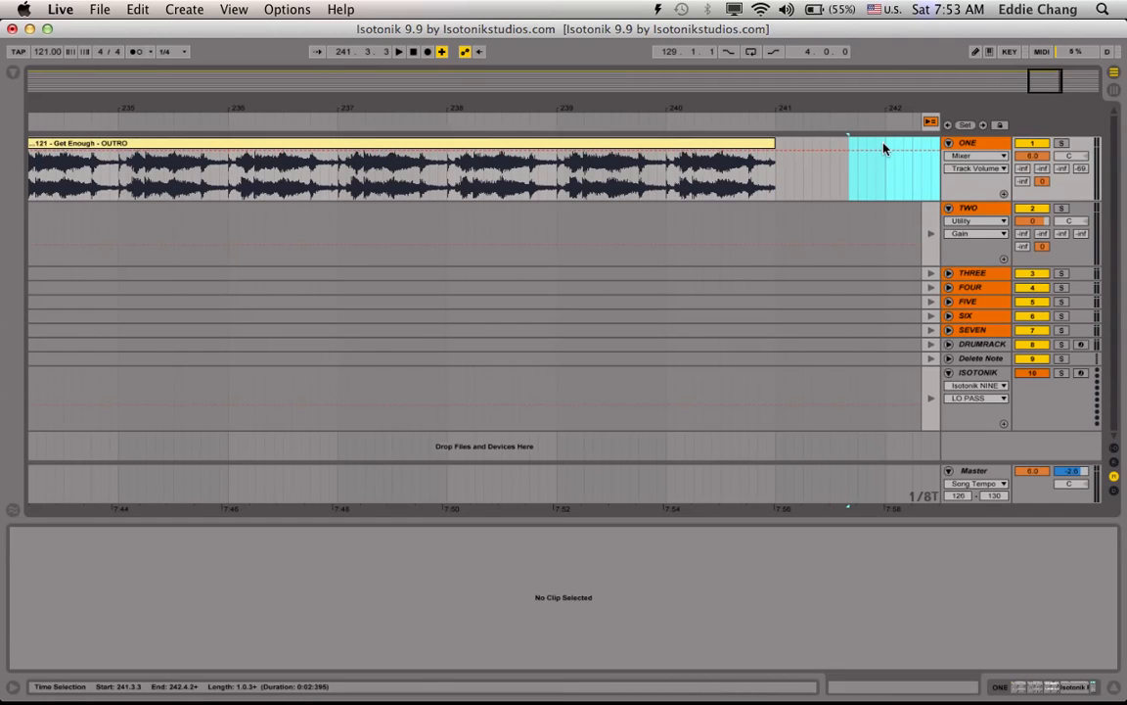
left_click_drag(819, 106, 819, 45)
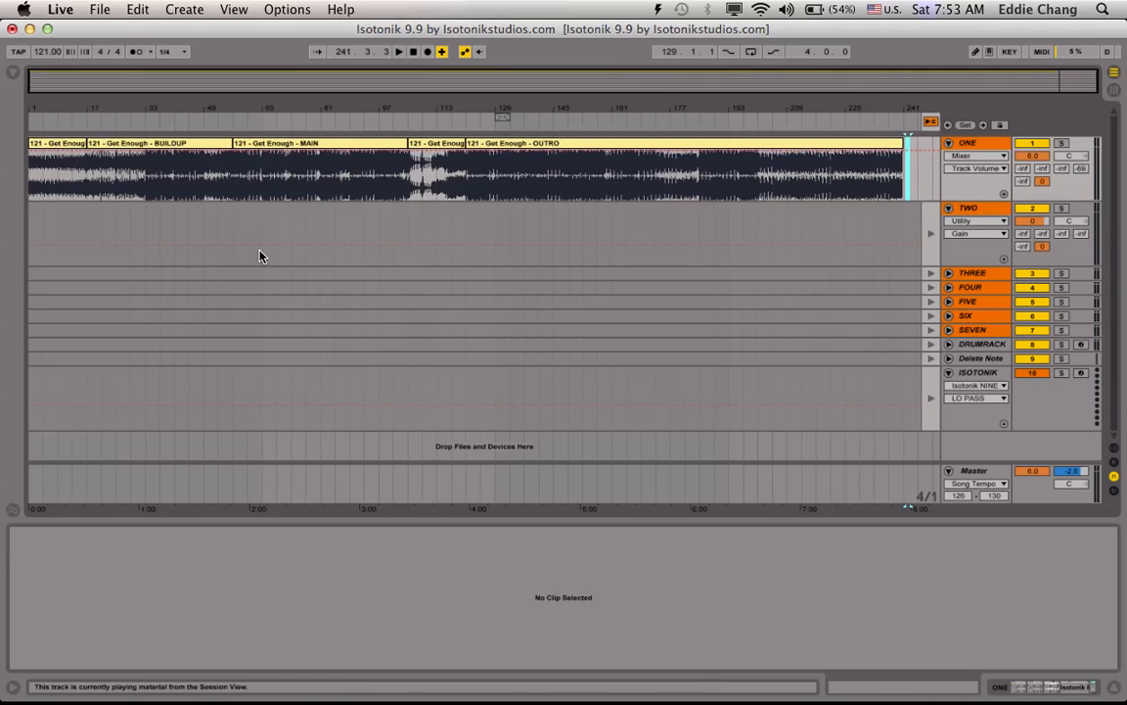
- Select all five Get Enough clips, from INTRO to OUTRO, and move them into the first slots of track ONE in Session View
left_click(59, 144)
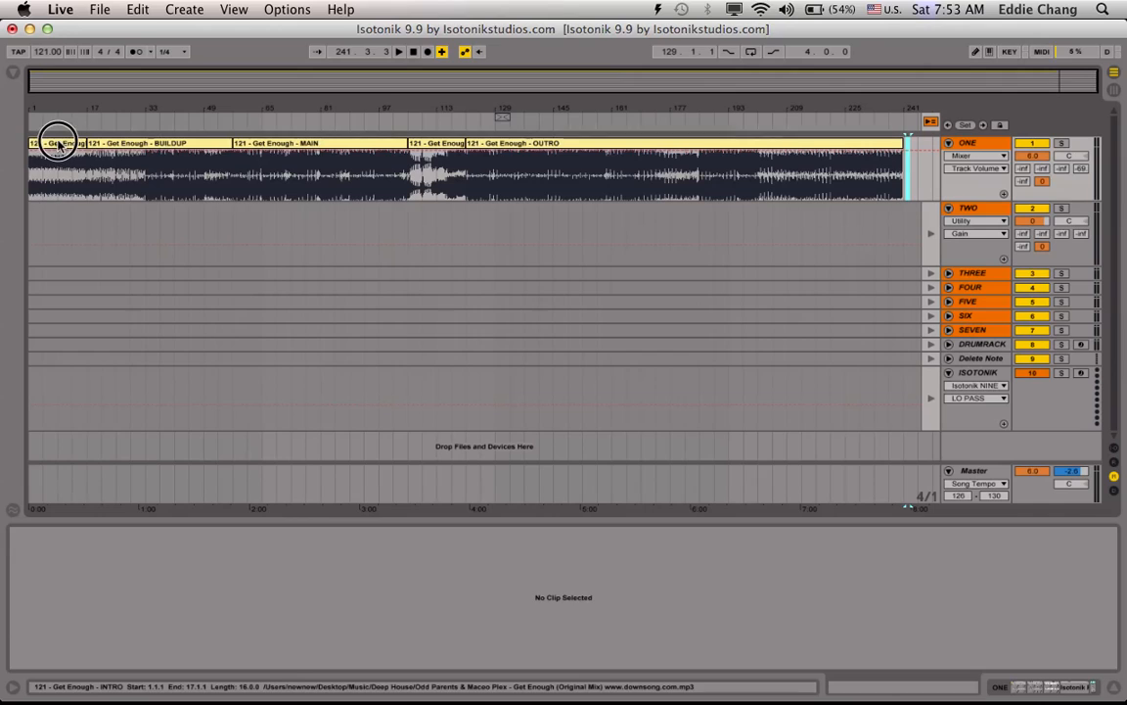
left_click(564, 144, "shift")
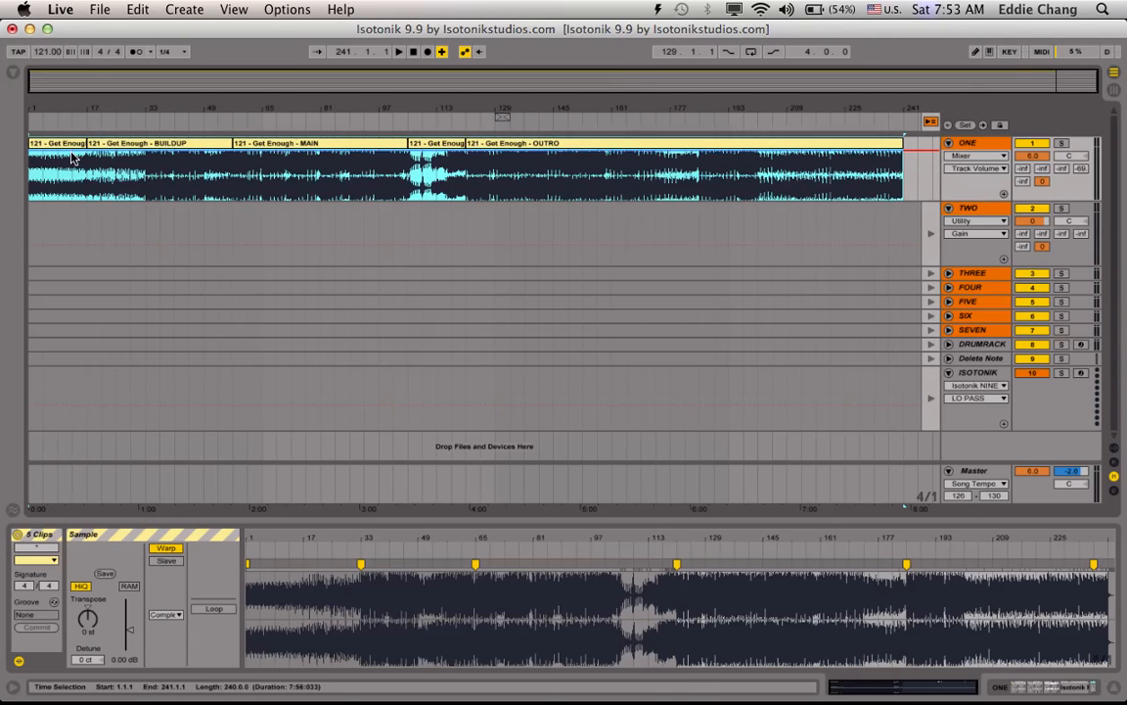
left_click_drag(74, 144, 578, 115)
key("Tab")
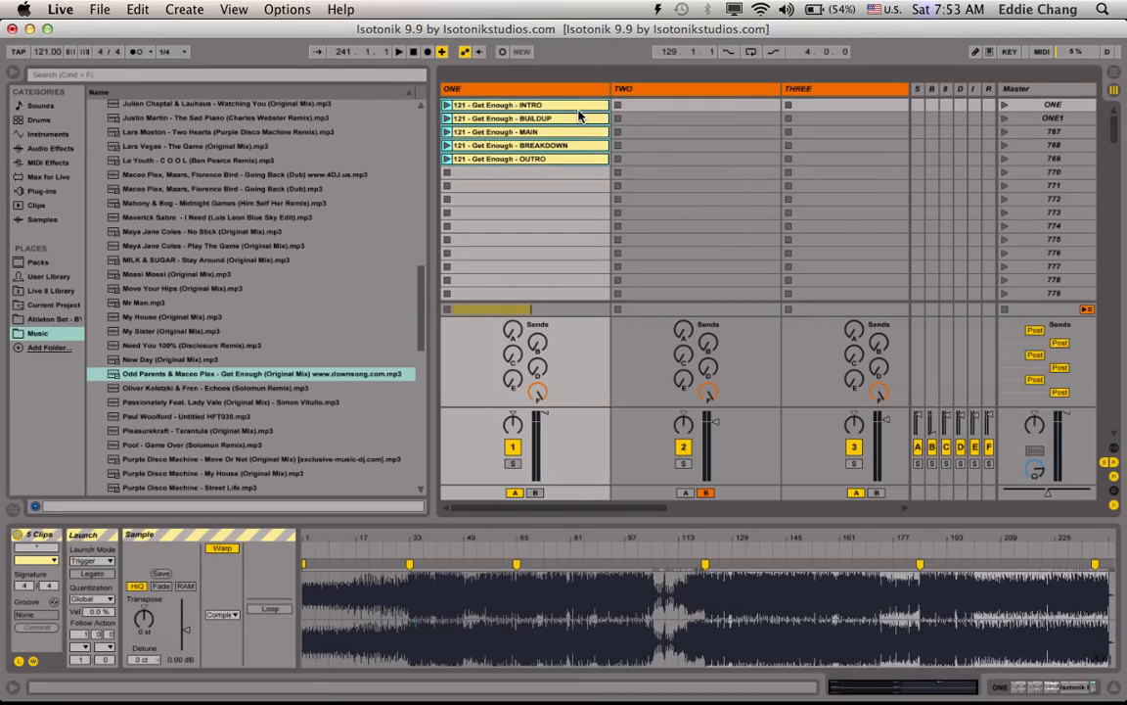
- Copy the INTRO clip into the empty slot directly below the OUTRO clip on track ONE
left_click(523, 108)
key("super+c")
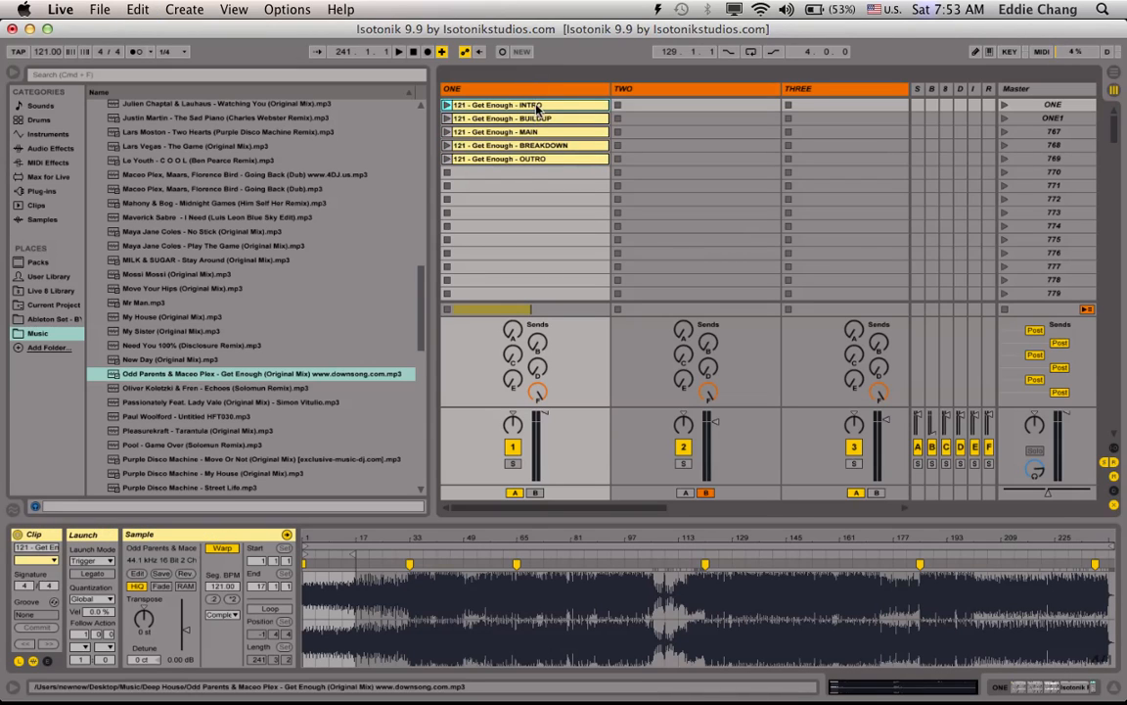
key("super+c")
left_click(519, 173)
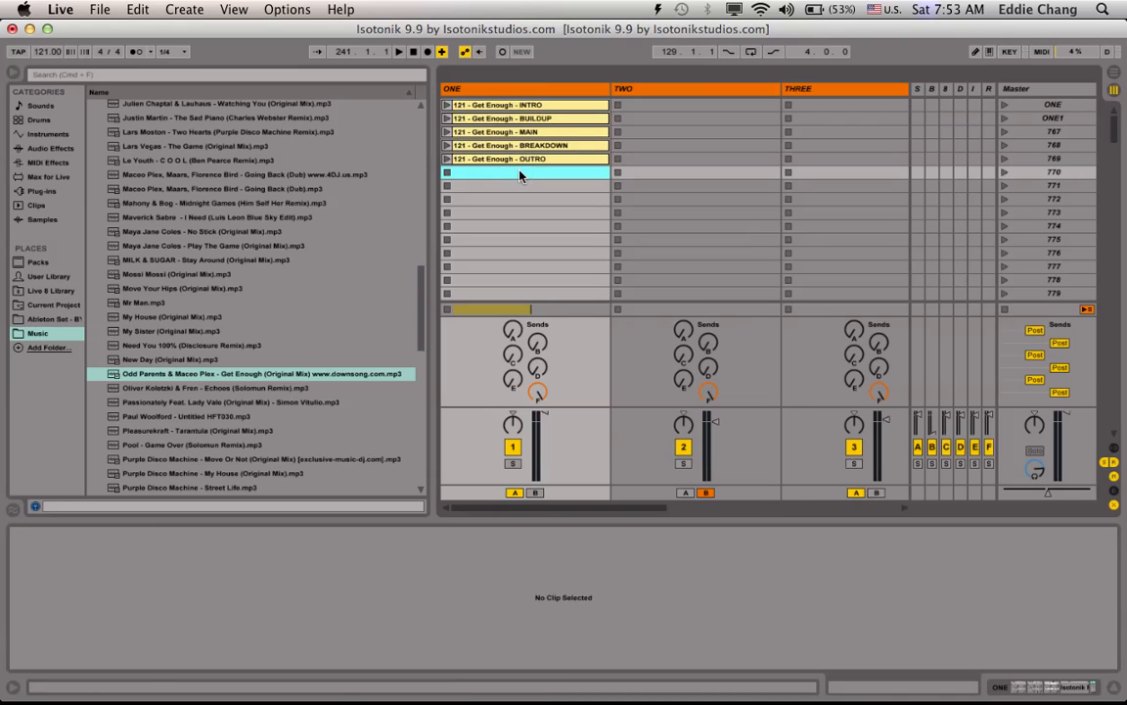
key("super+v")
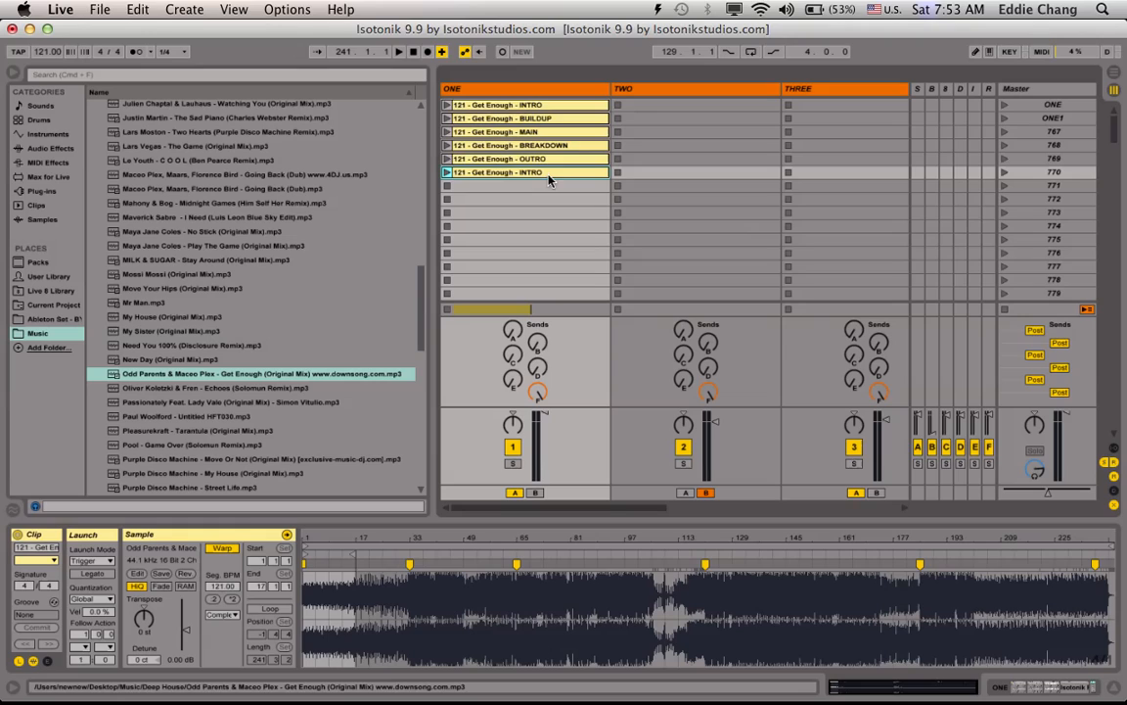
- Rename the copied INTRO clip as "121 - Get Enough - INTRO LOOP"
key("super+r")
left_click(548, 175)
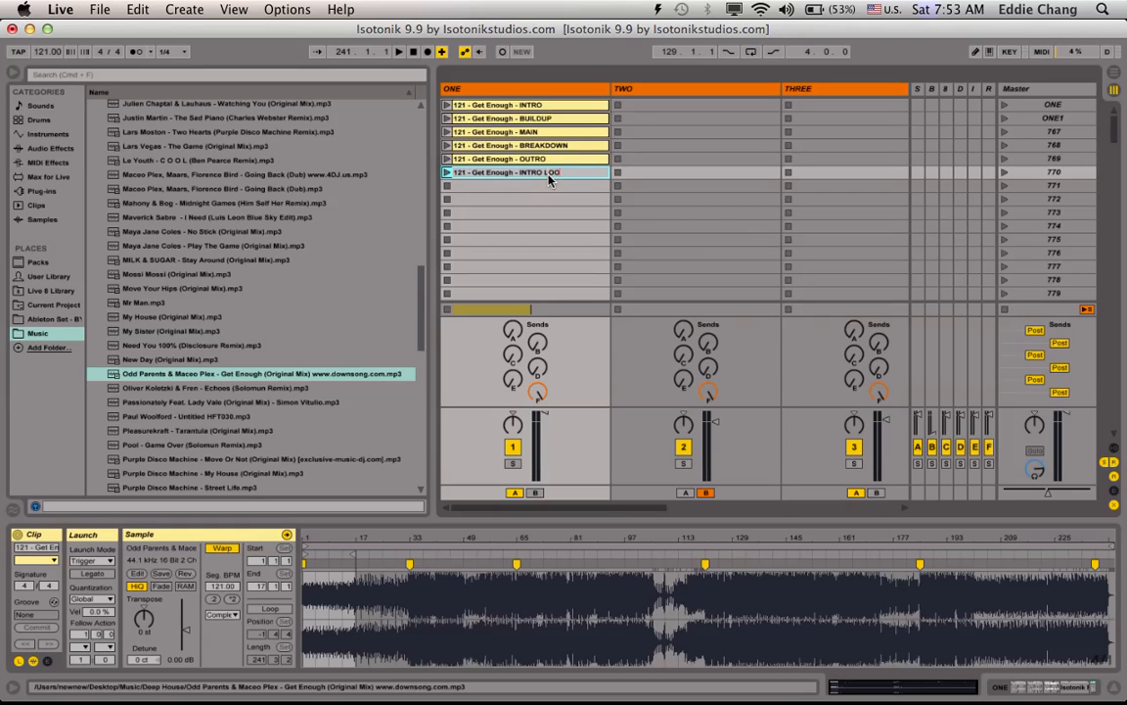
type("LOOP")
key("Return")
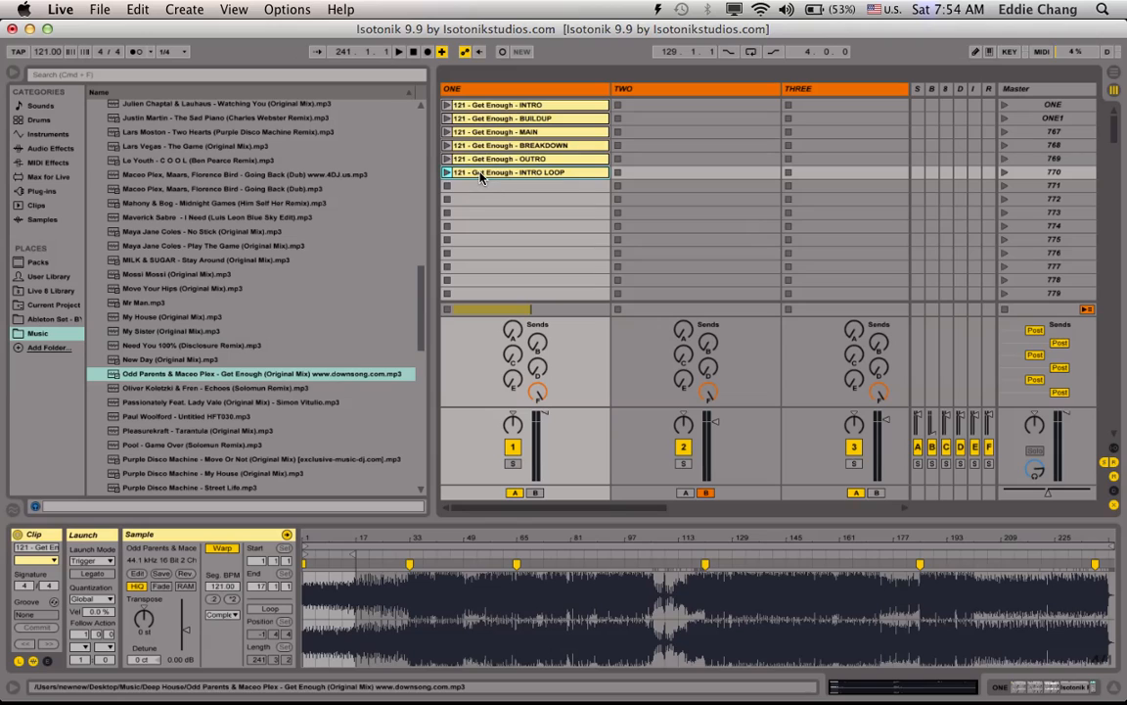
- While playing the INTRO LOOP clip, enable Fade and an 8-bar loop positioned at 1.1.1, and stop the clip
left_click(450, 173)
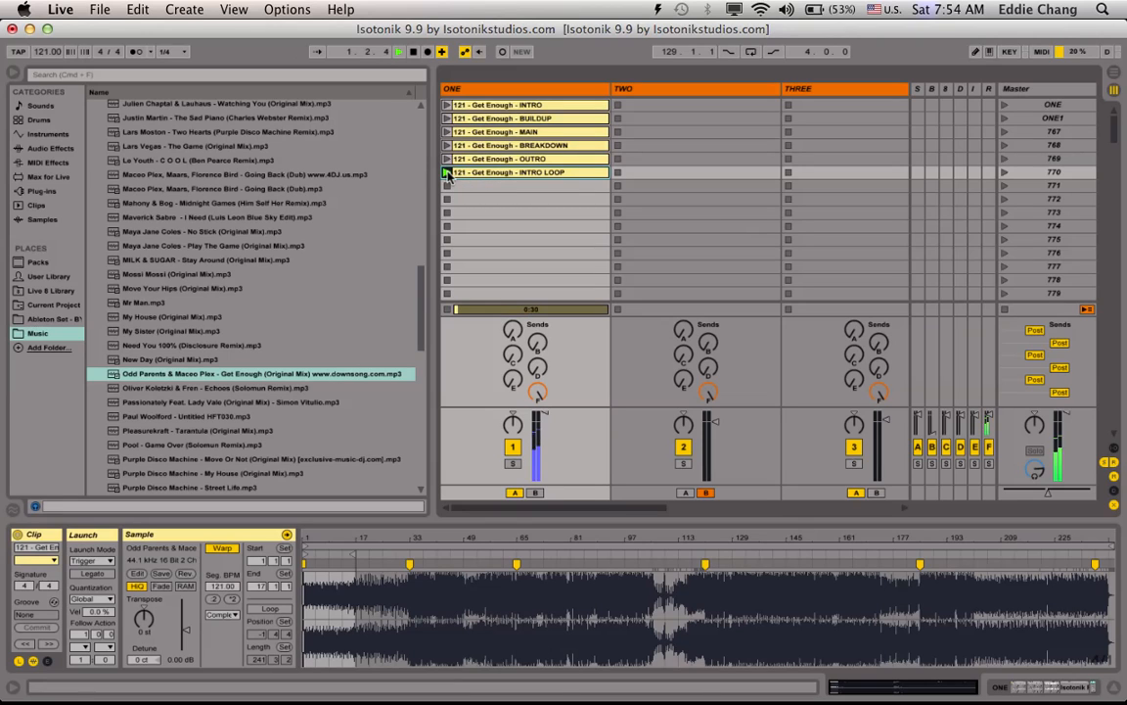
left_click(160, 585)
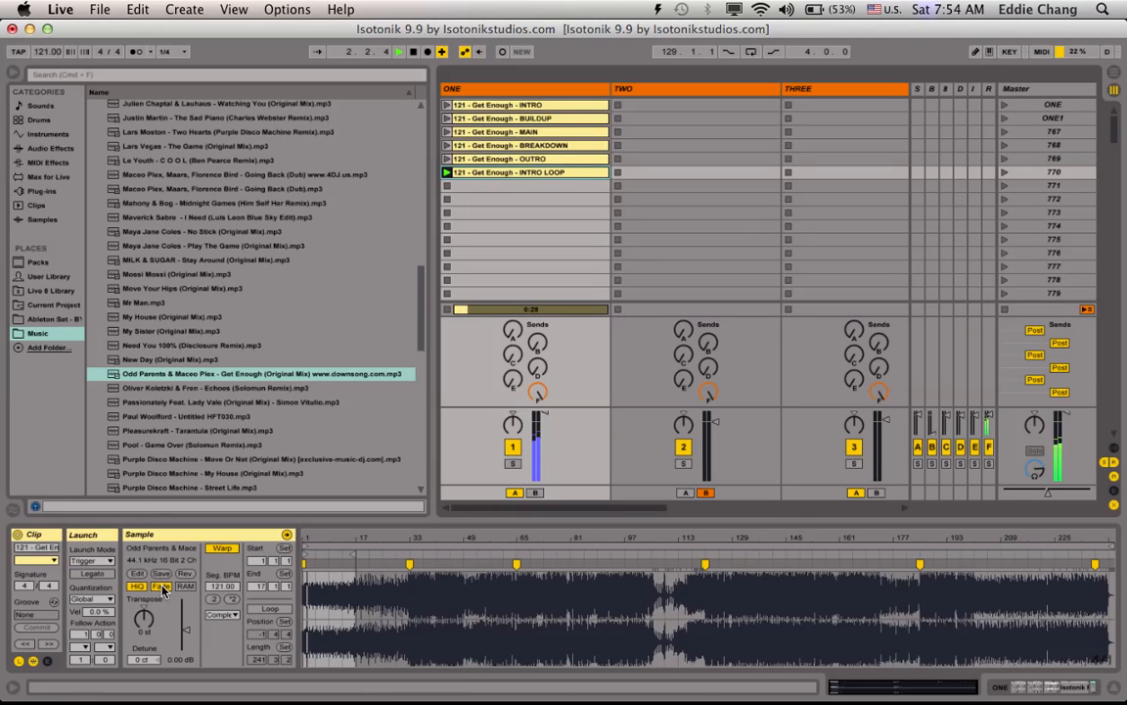
left_click(271, 609)
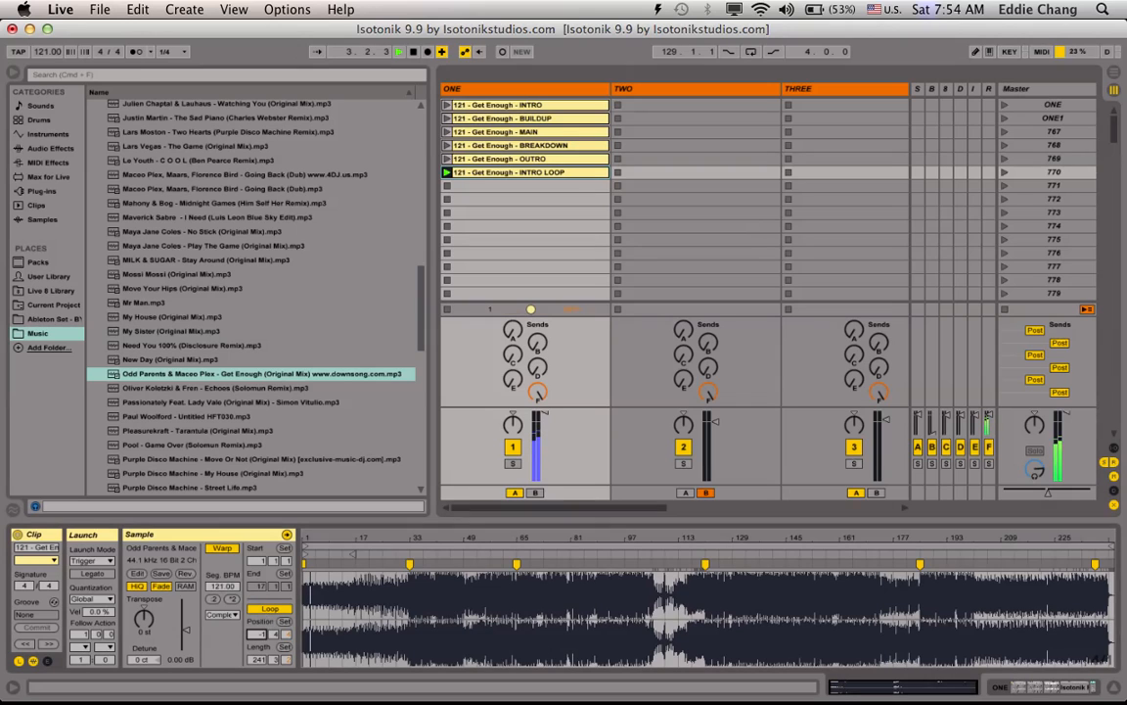
left_click(259, 661)
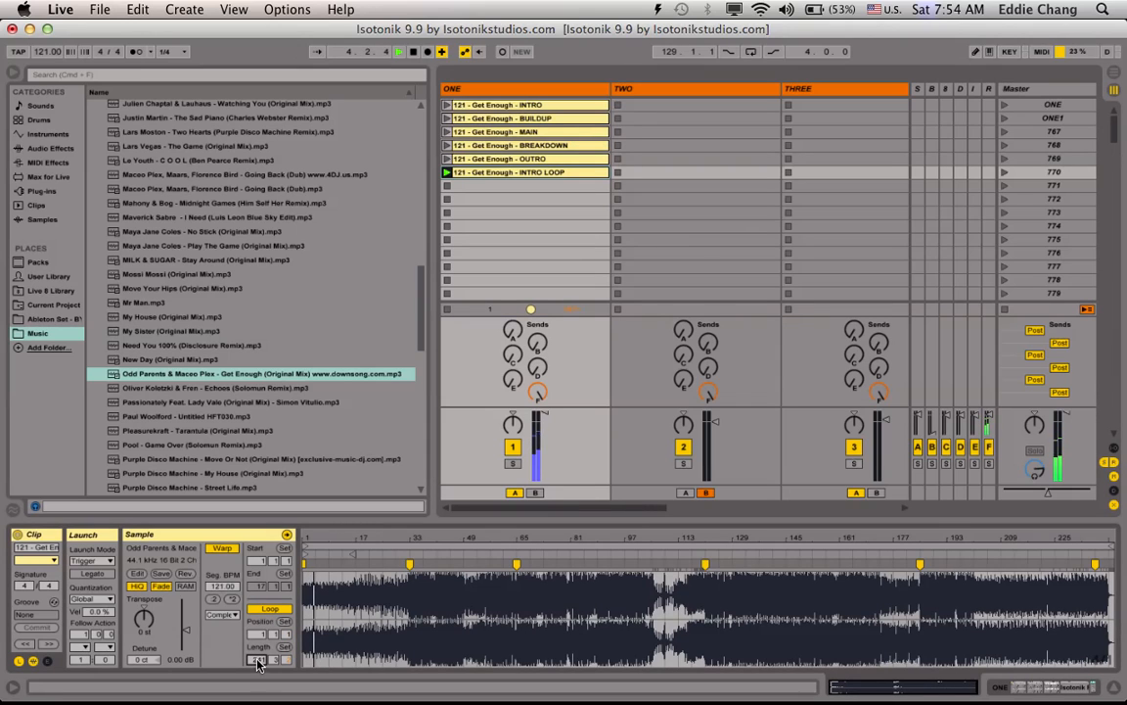
type("8")
key("Return")
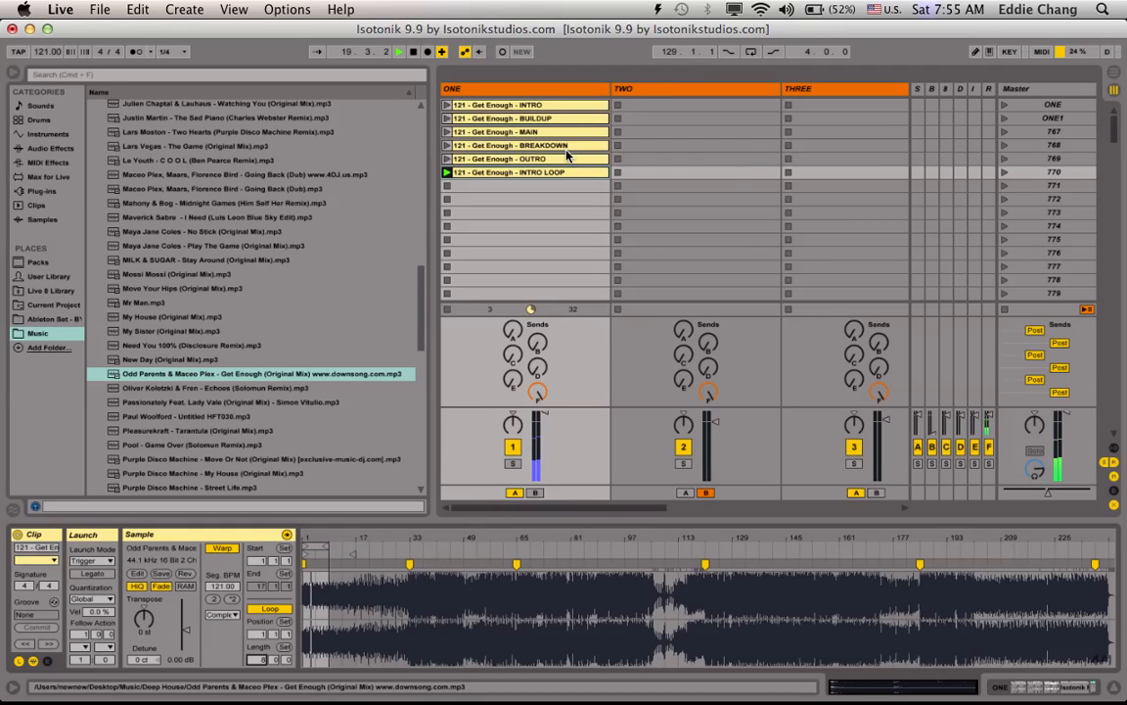
left_click(447, 185)
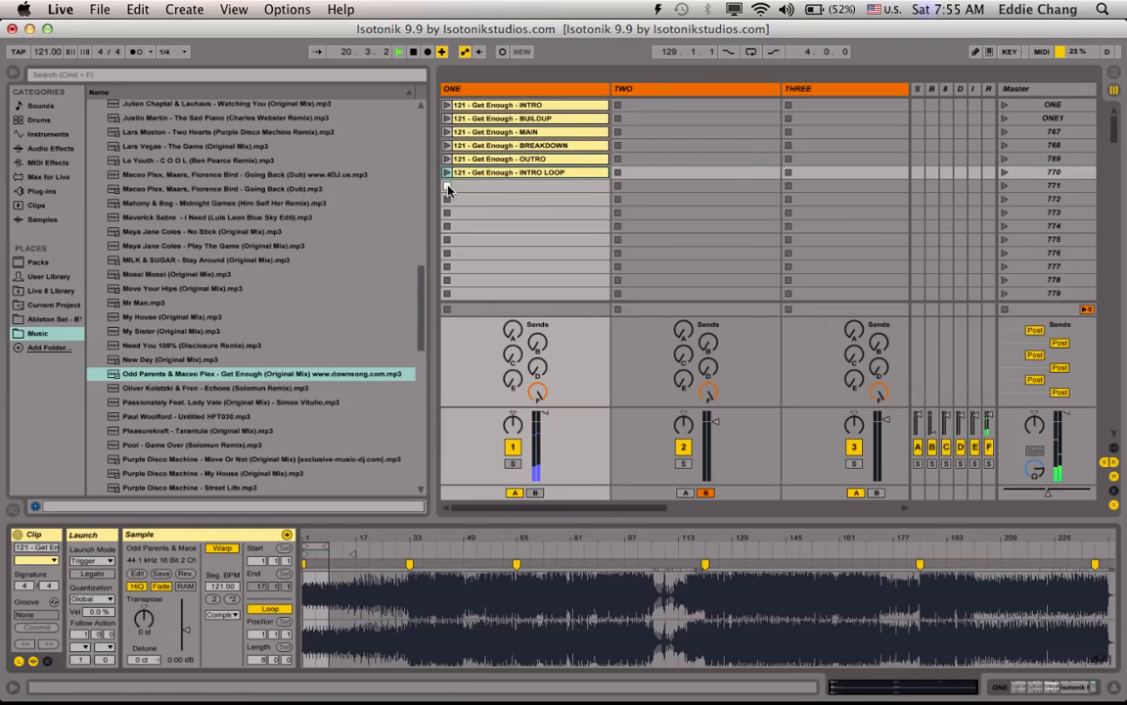
- Step through the clips on track ONE from INTRO to INTRO LOOP and back, examining each one's sample range
left_click(520, 107)
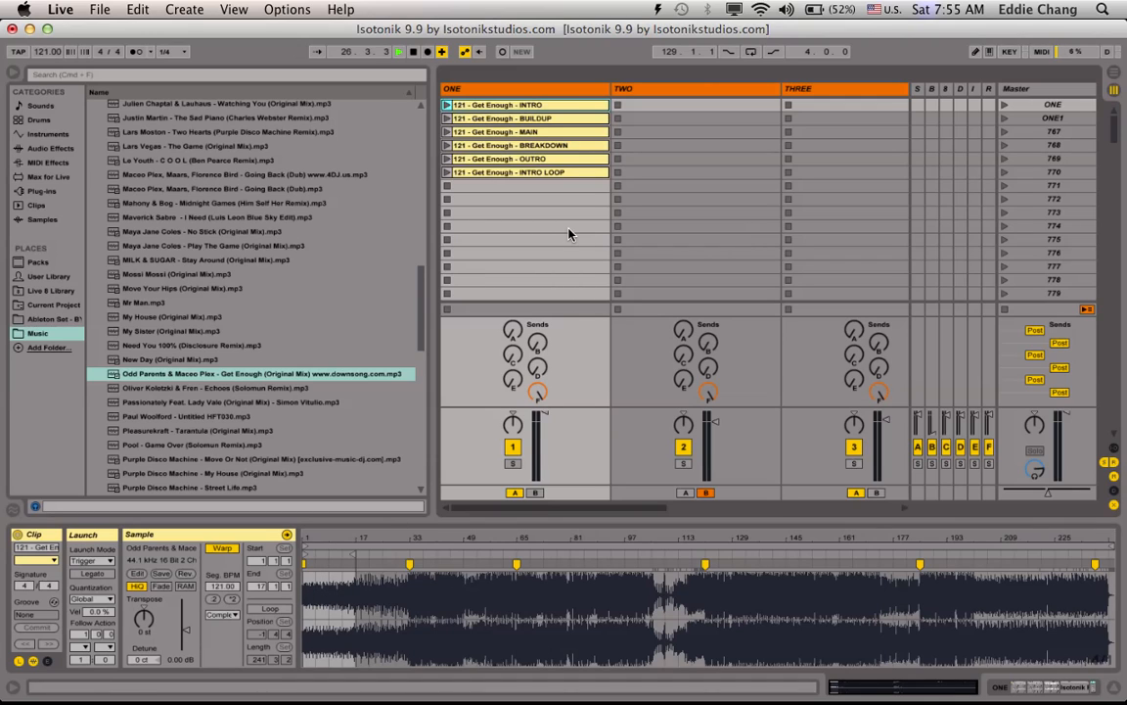
key("Down")
key("Down")
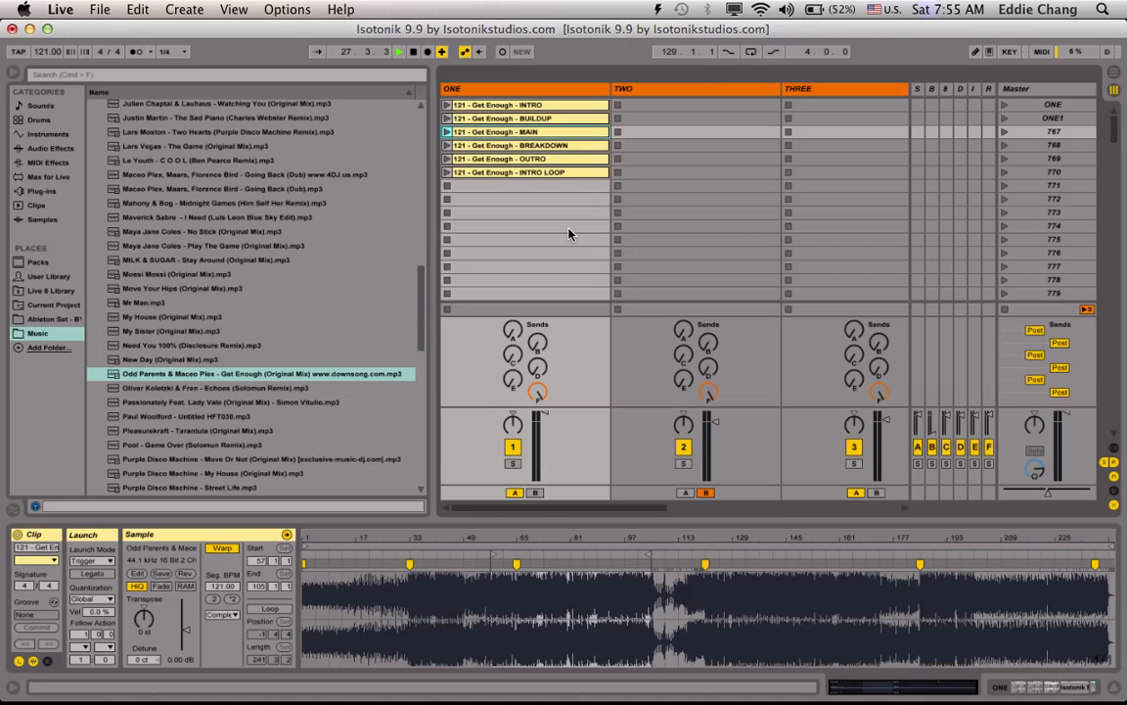
key("Down")
key("Down")
key("Down")
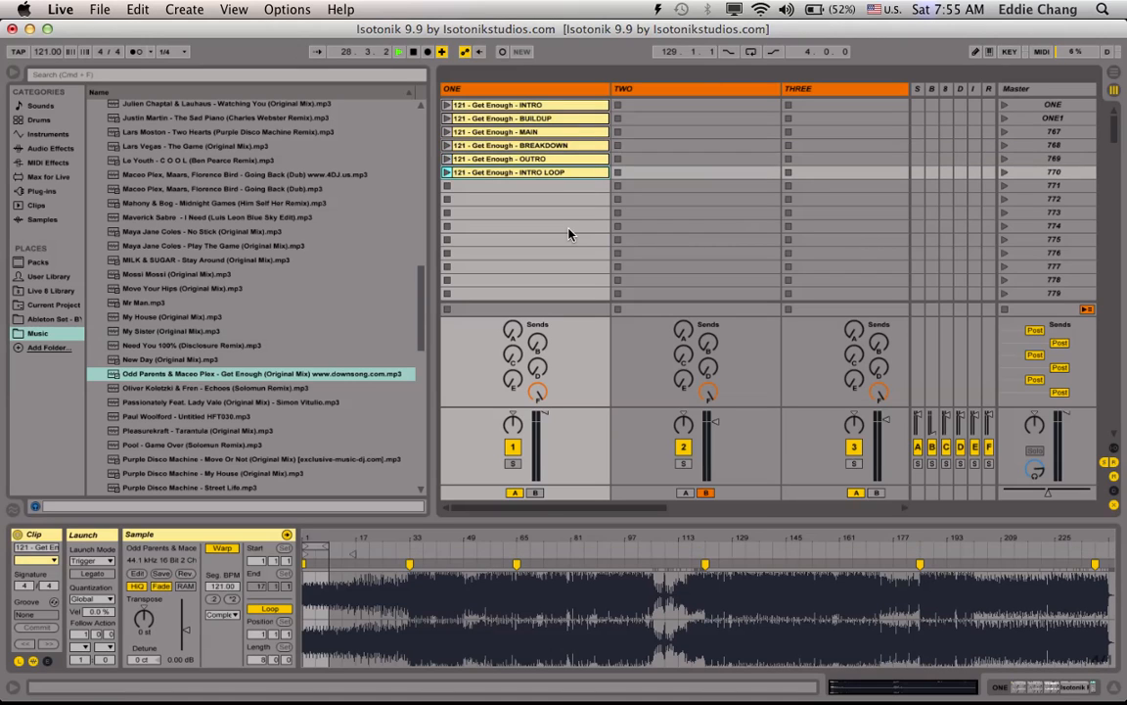
key("Up")
key("Up")
key("Up")
key("Up")
key("Up")
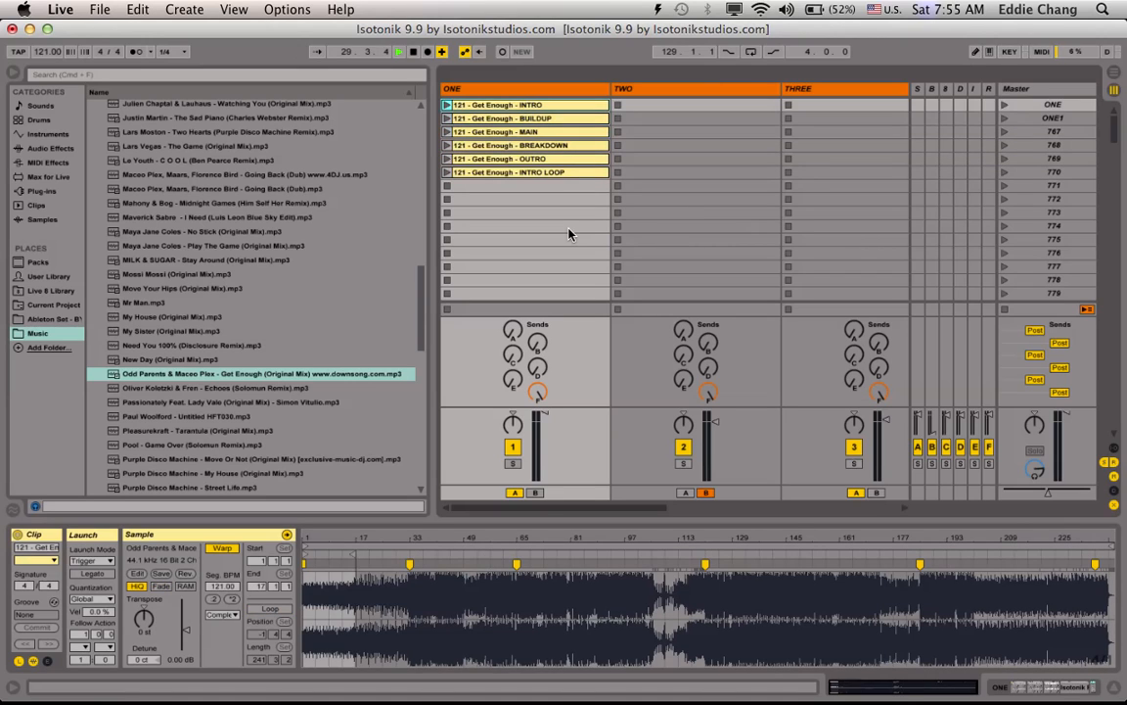
- Close the Follow upgrade window over the Deep House song list and reset the transport to 1.1.1
scroll(356, 317, "up", 10)
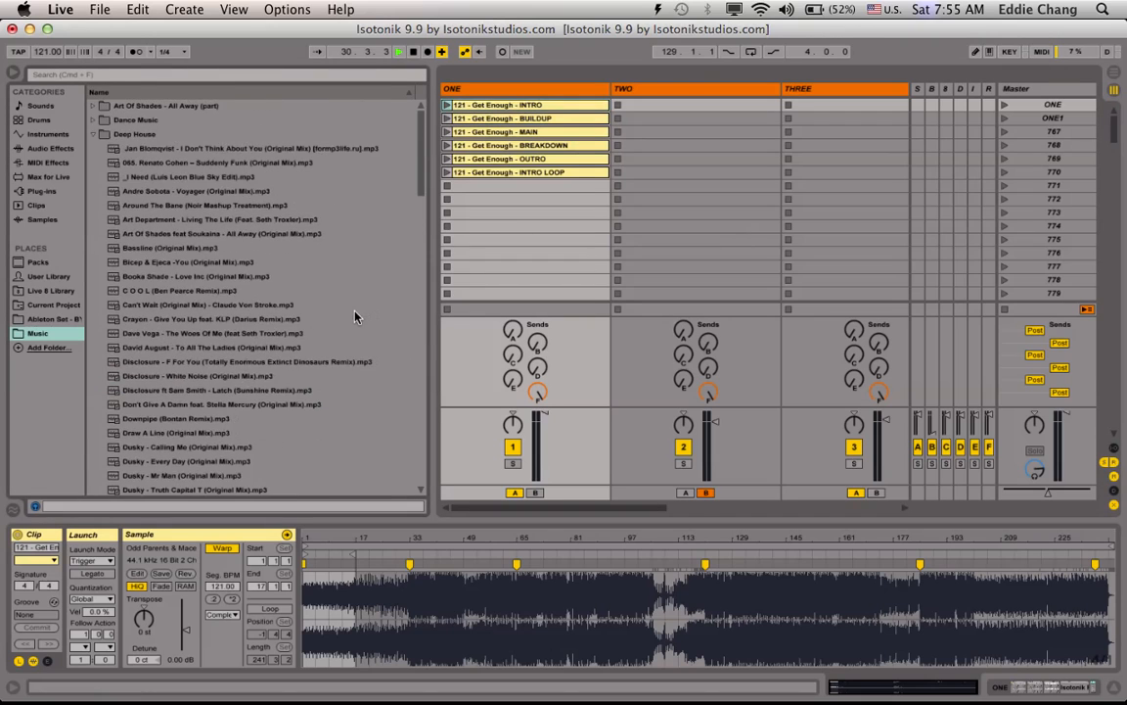
scroll(356, 316, "down", 10)
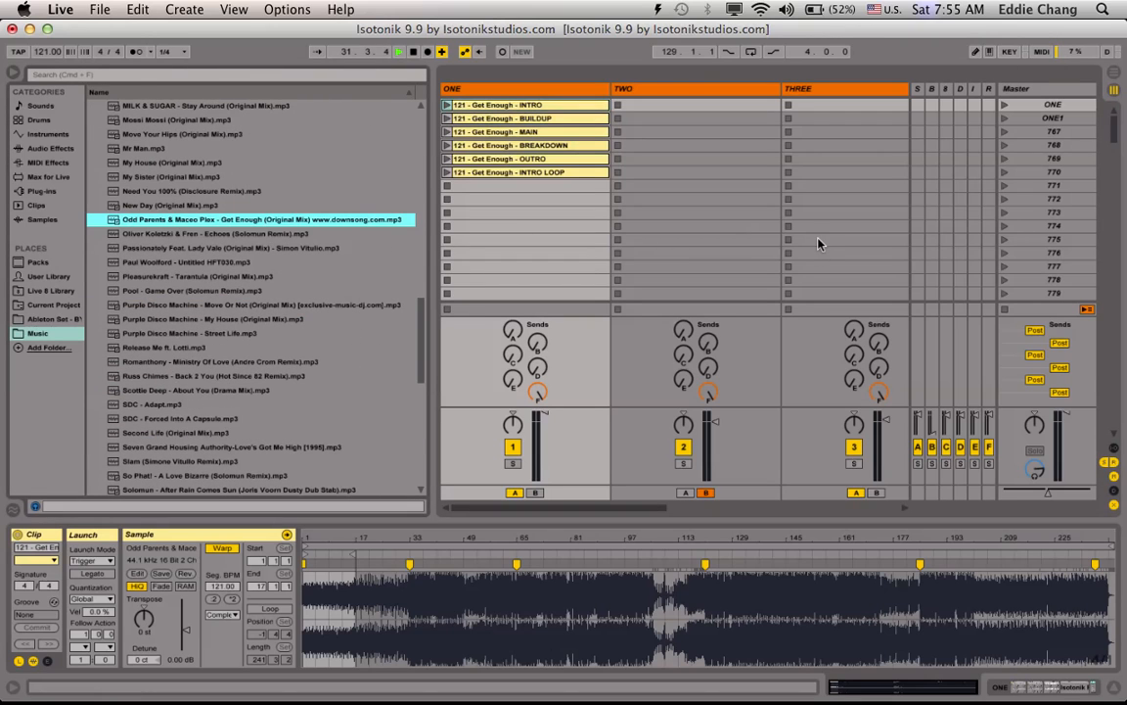
key("Down")
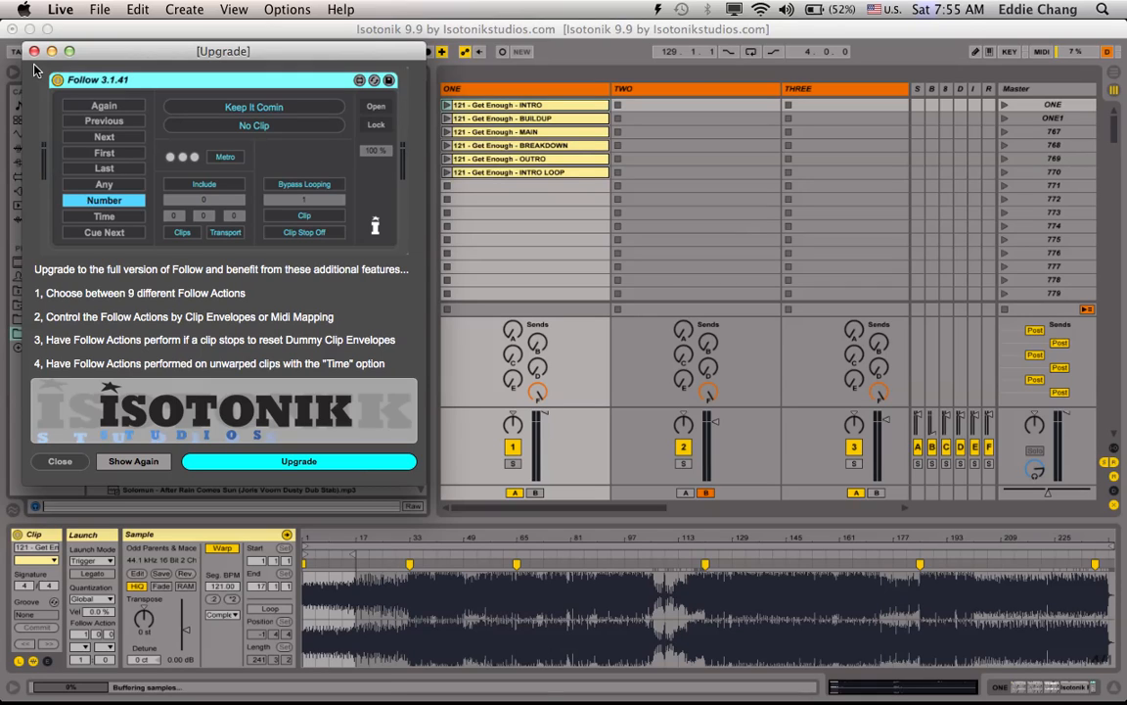
left_click(33, 51)
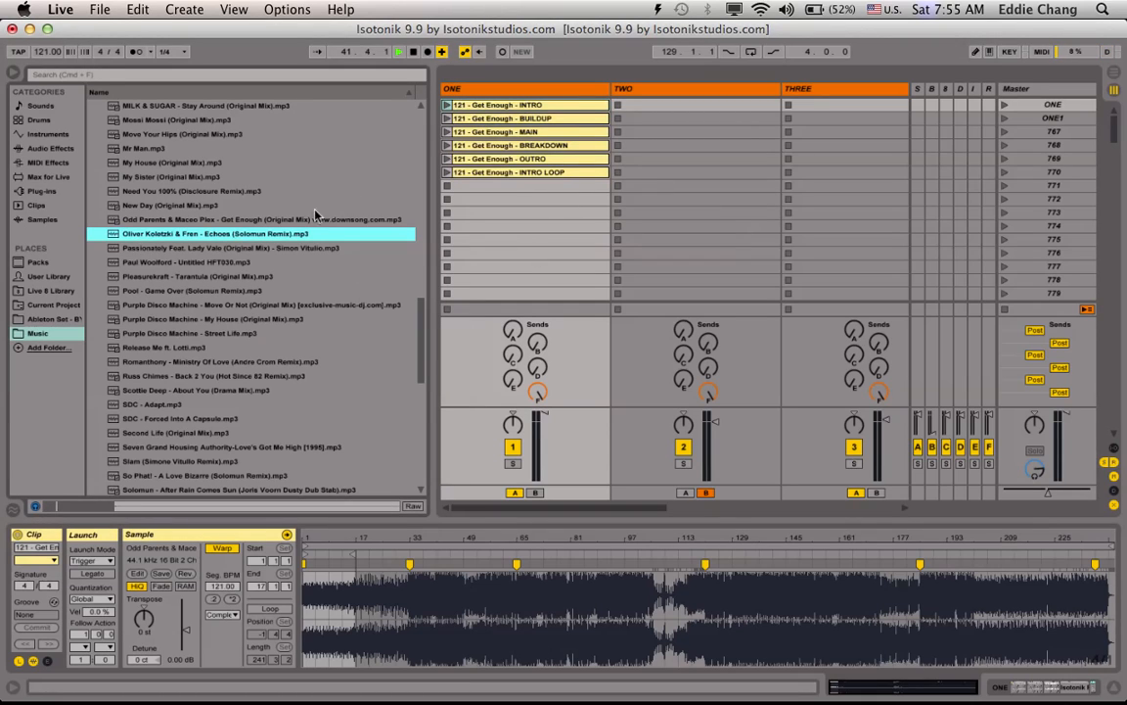
left_click(528, 212)
double_click(413, 53)
- Hide the browser and crop all six Get Enough clips on track ONE, from INTRO to INTRO LOOP
left_click(506, 105)
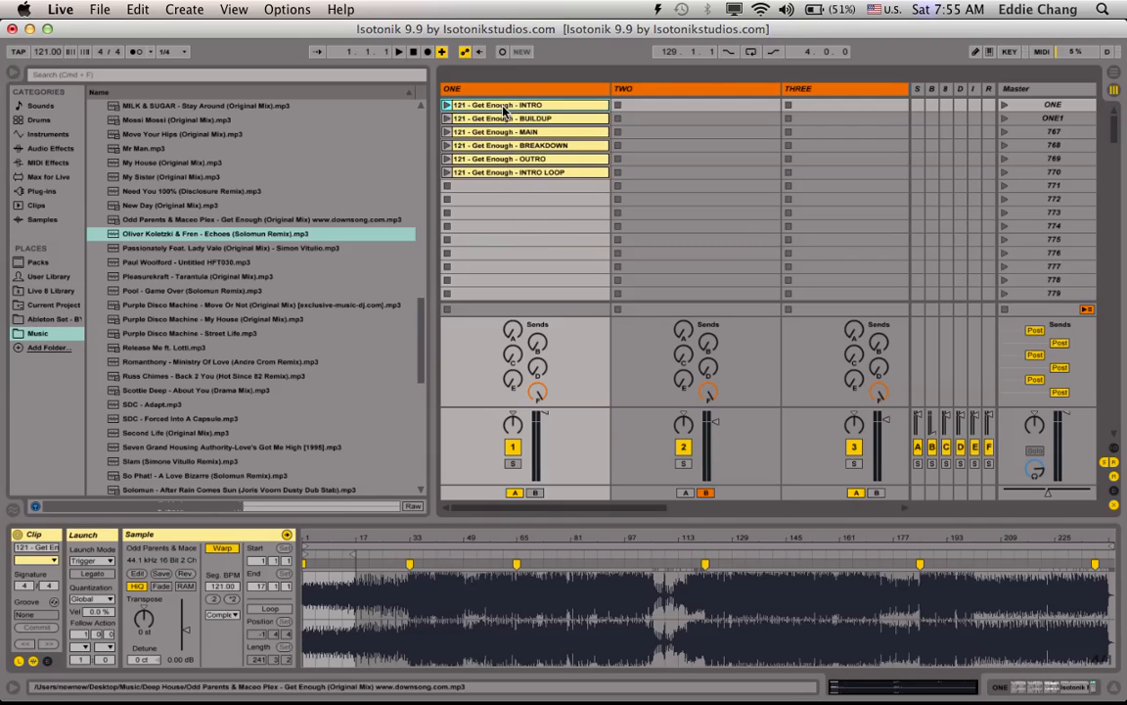
left_click(502, 177, "shift")
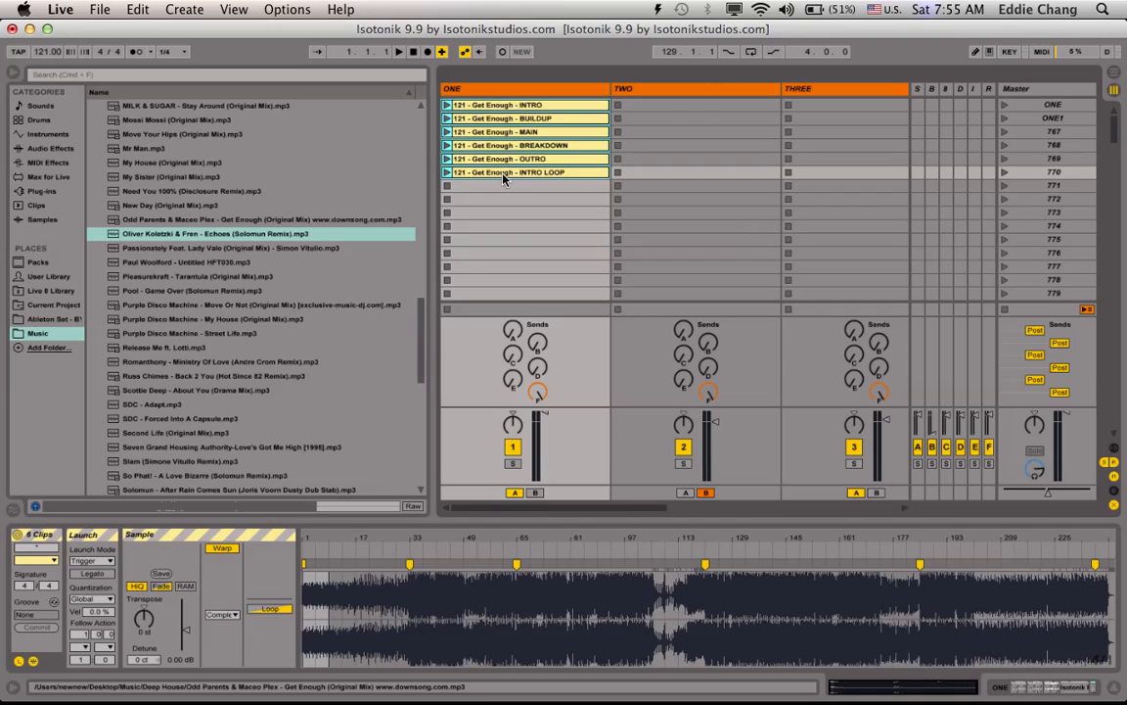
left_click(14, 70)
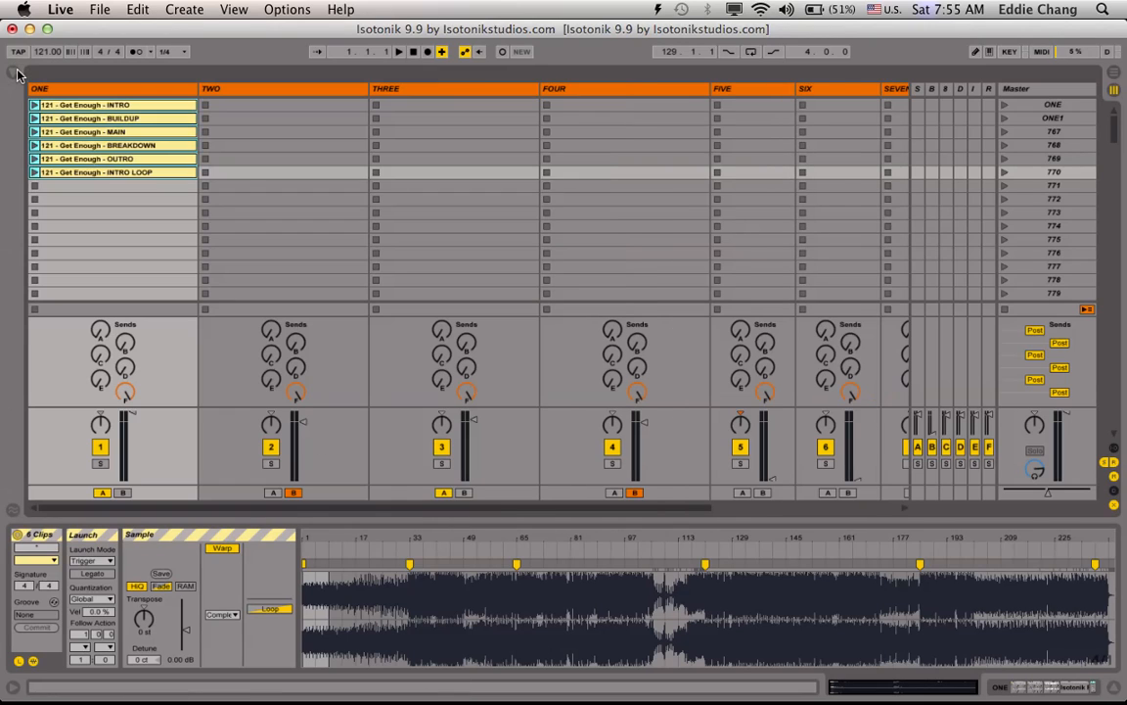
right_click(126, 176)
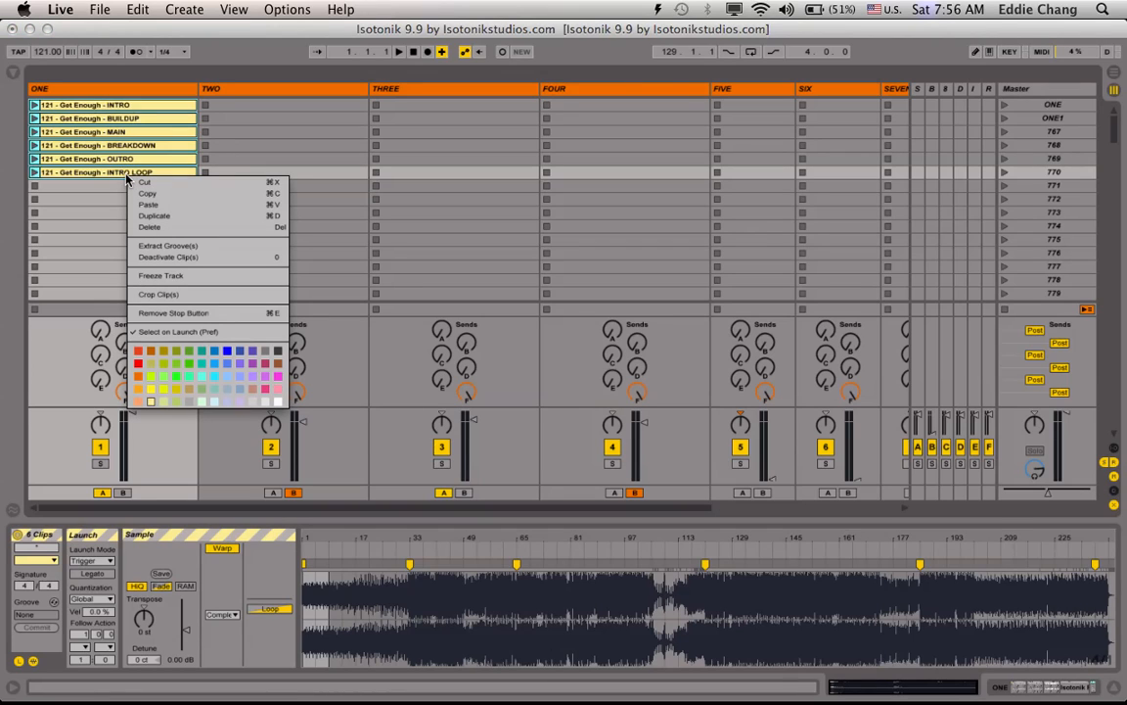
left_click(162, 295)
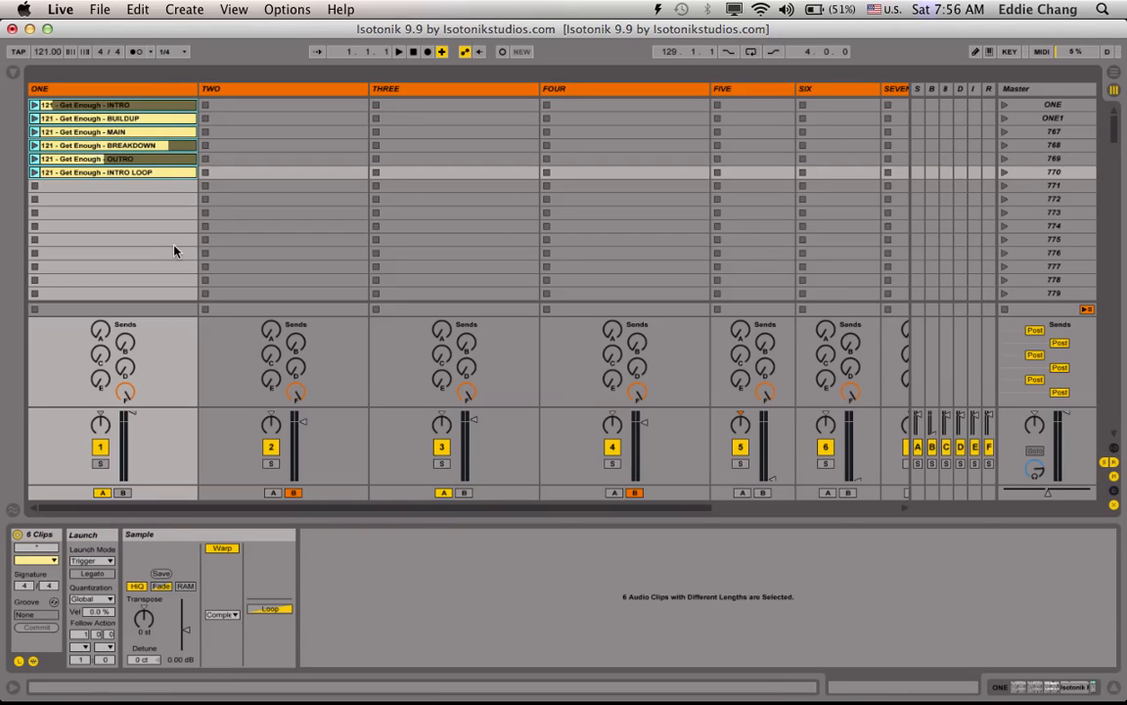
- Step through the cropped Get Enough clips on track ONE from INTRO to INTRO LOOP, examining each one's waveform and sample range
left_click(134, 110)
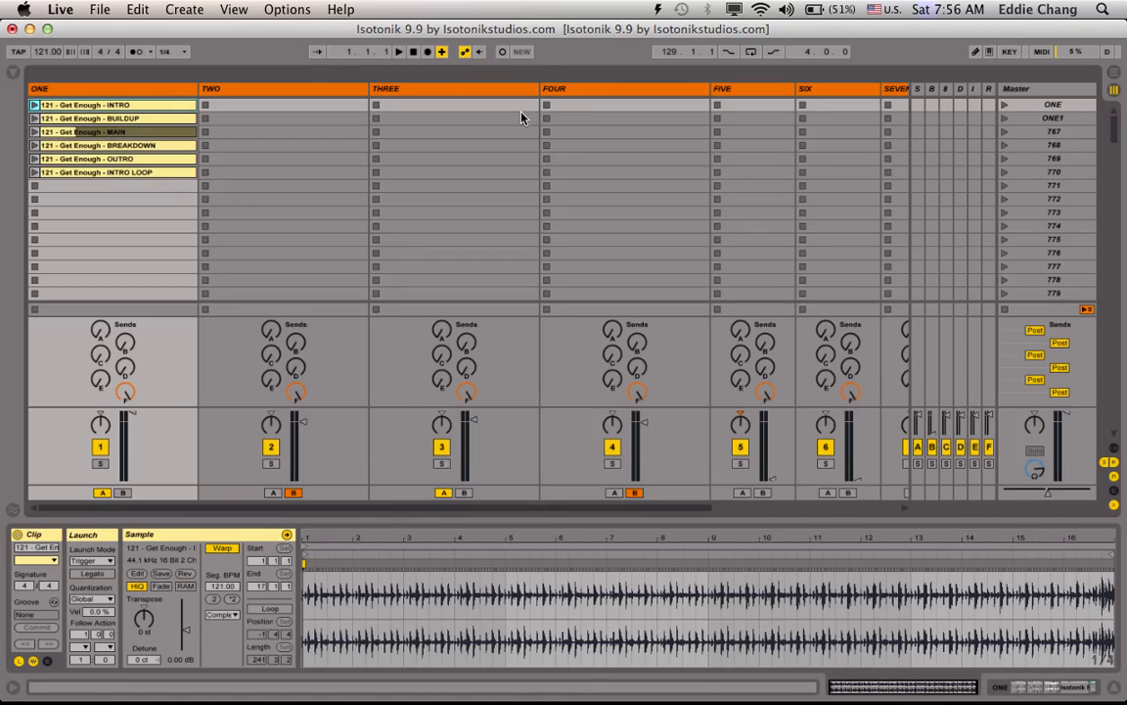
key("Down")
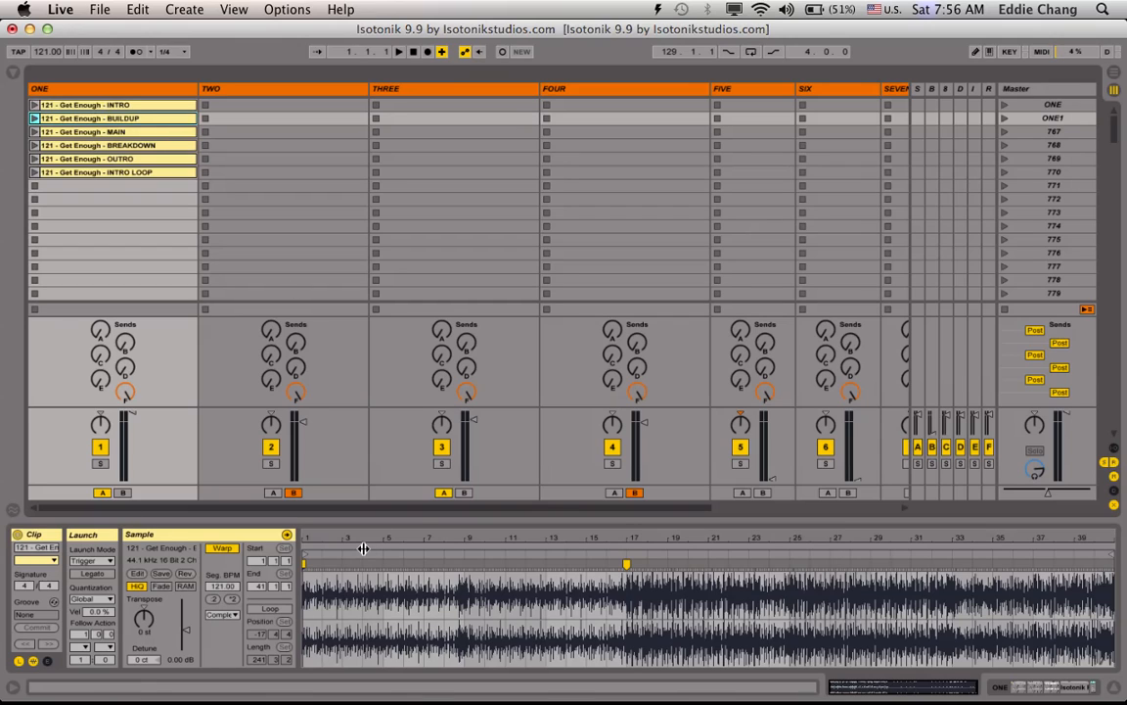
key("Down")
key("Down")
key("Down")
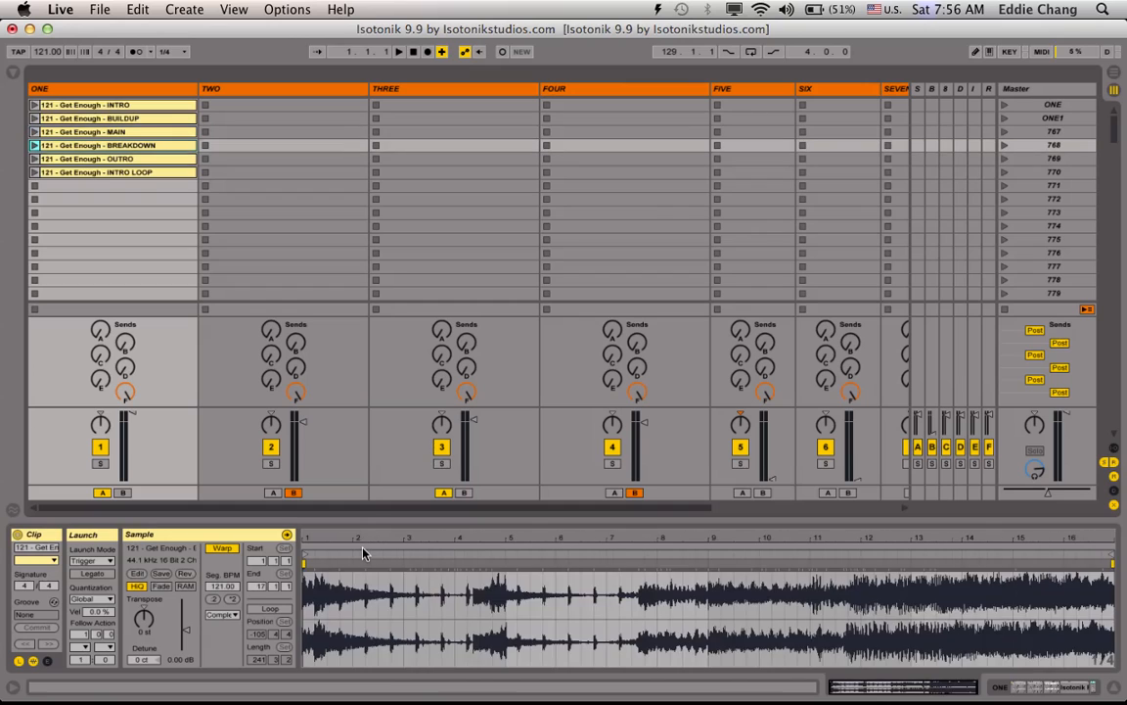
key("Up")
key("Up")
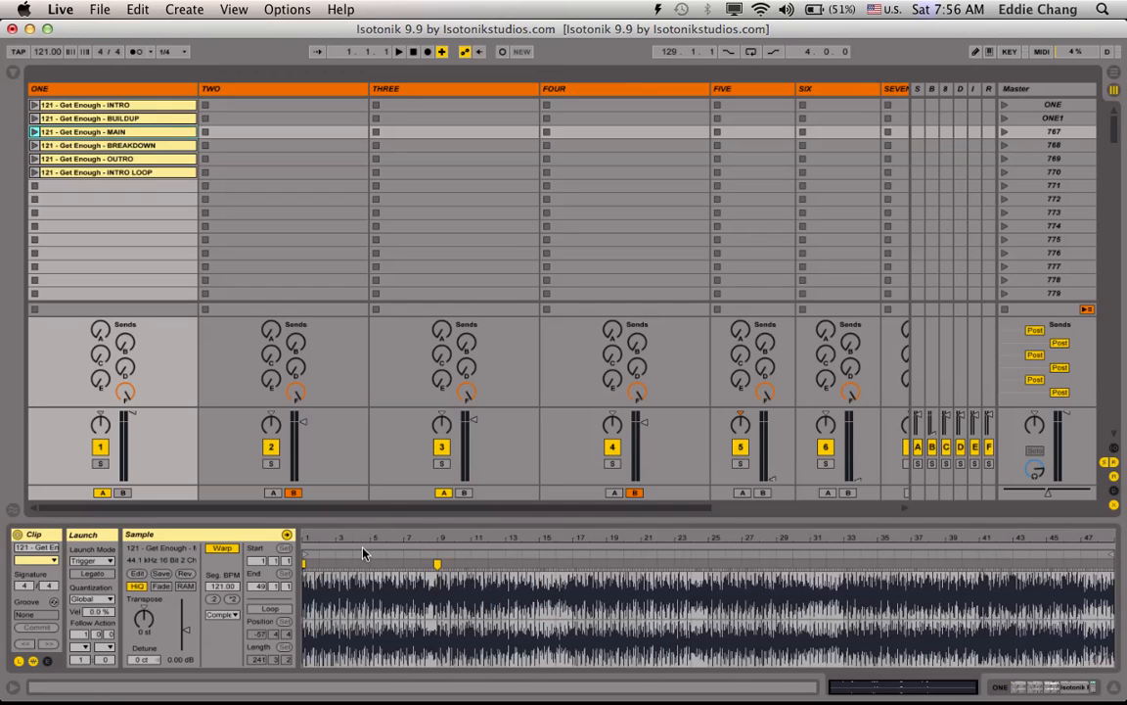
key("Down")
key("Down")
key("Down")
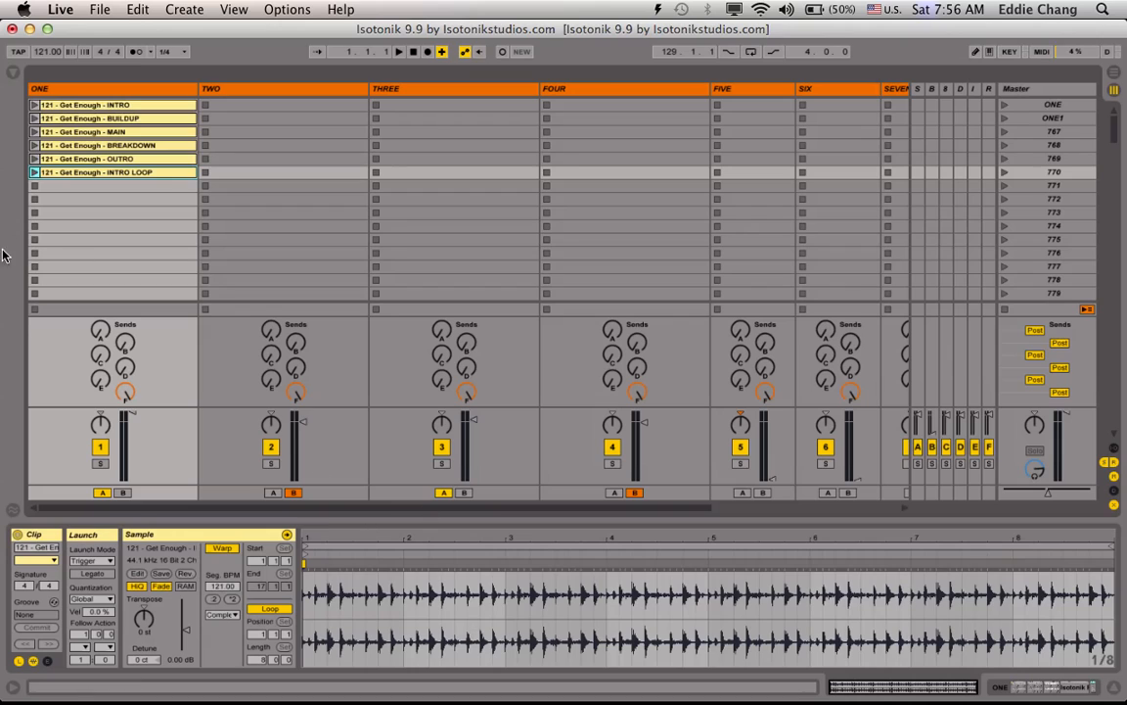
- Show the browser and create a folder named Maceo Plex inside TECH HOUSE in the Ableton Set place
left_click(14, 73)
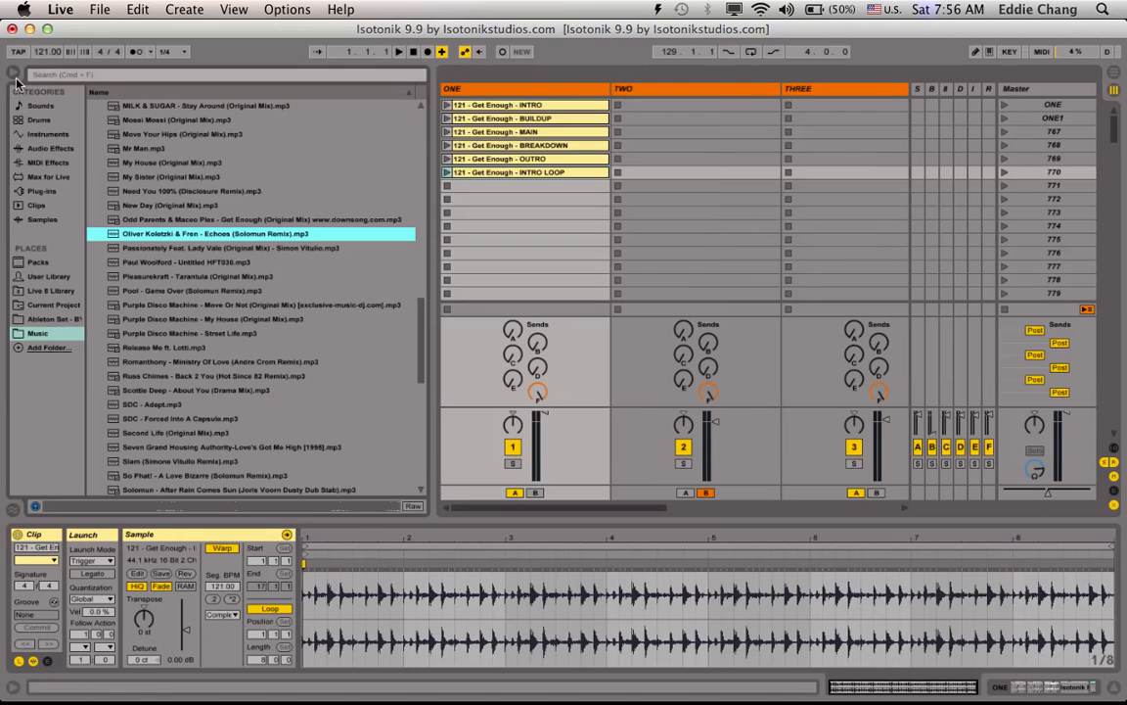
left_click(55, 323)
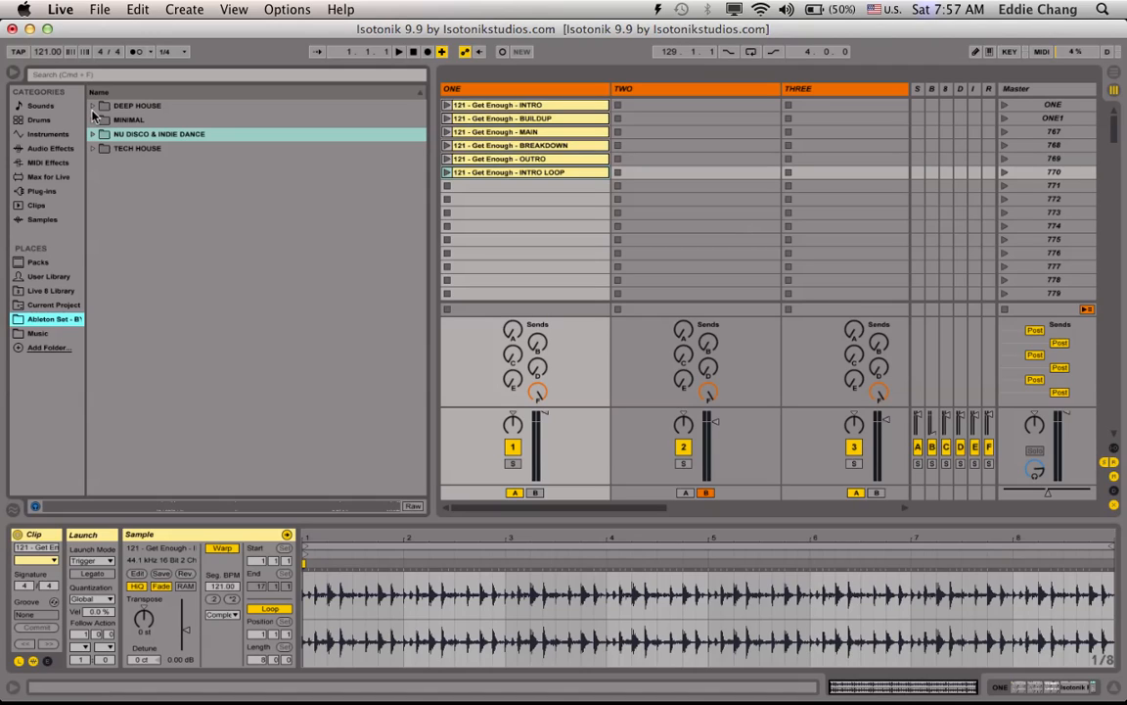
left_click(94, 149)
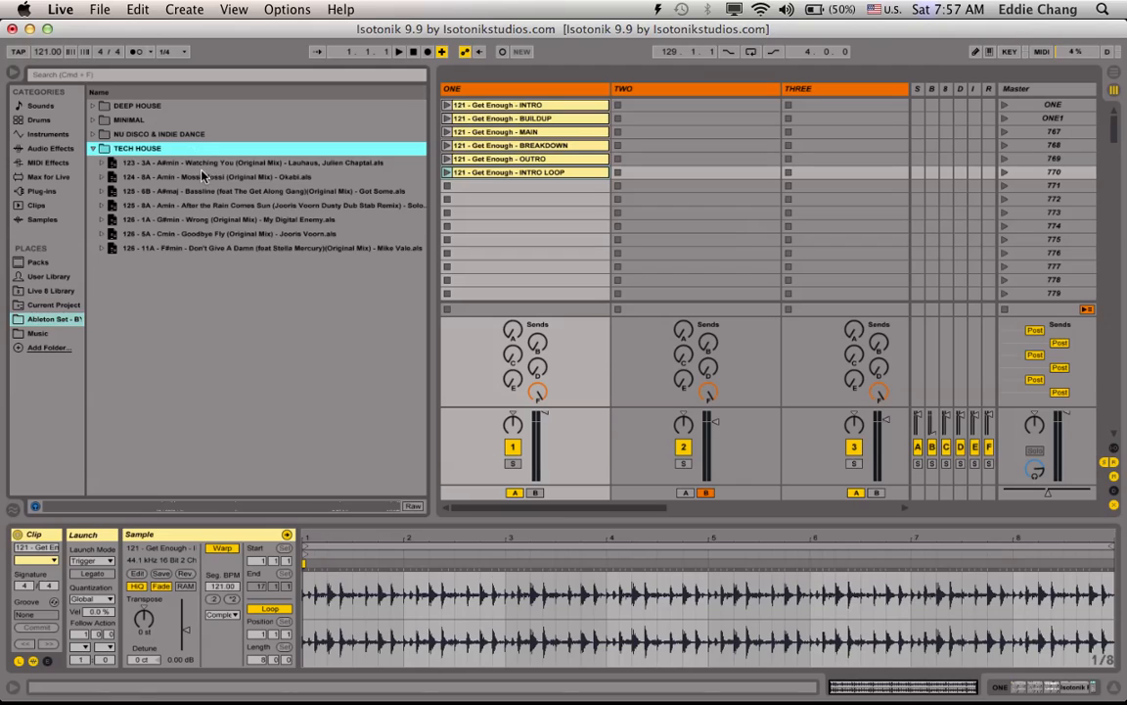
right_click(185, 150)
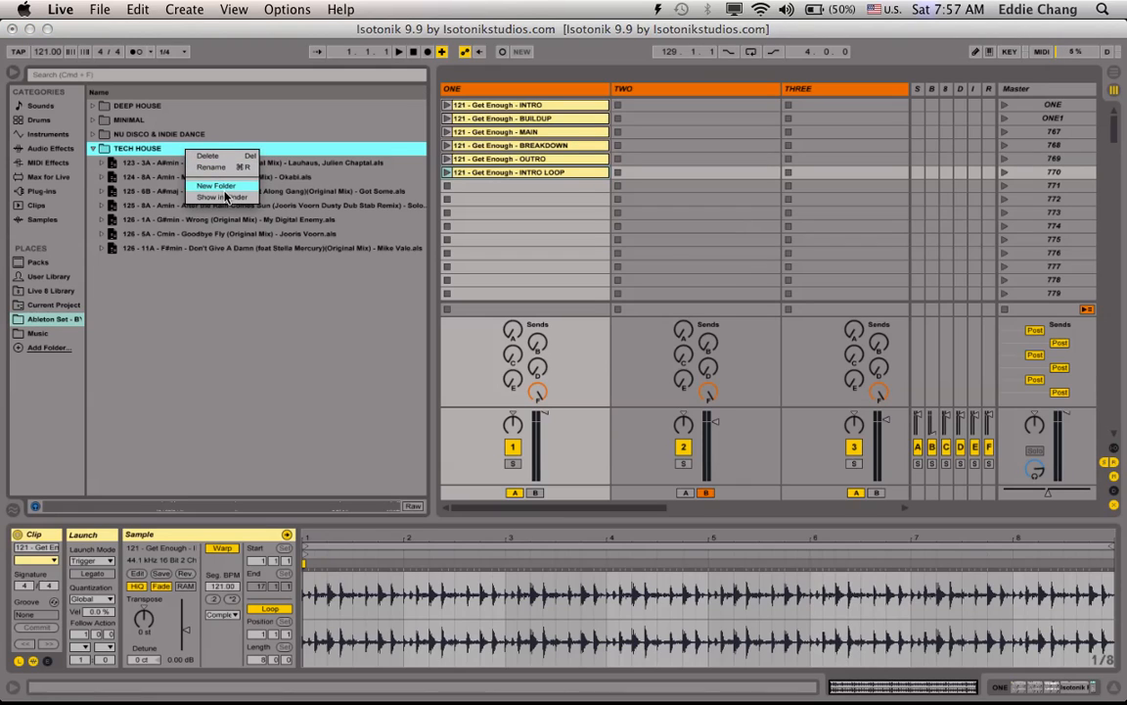
left_click(225, 188)
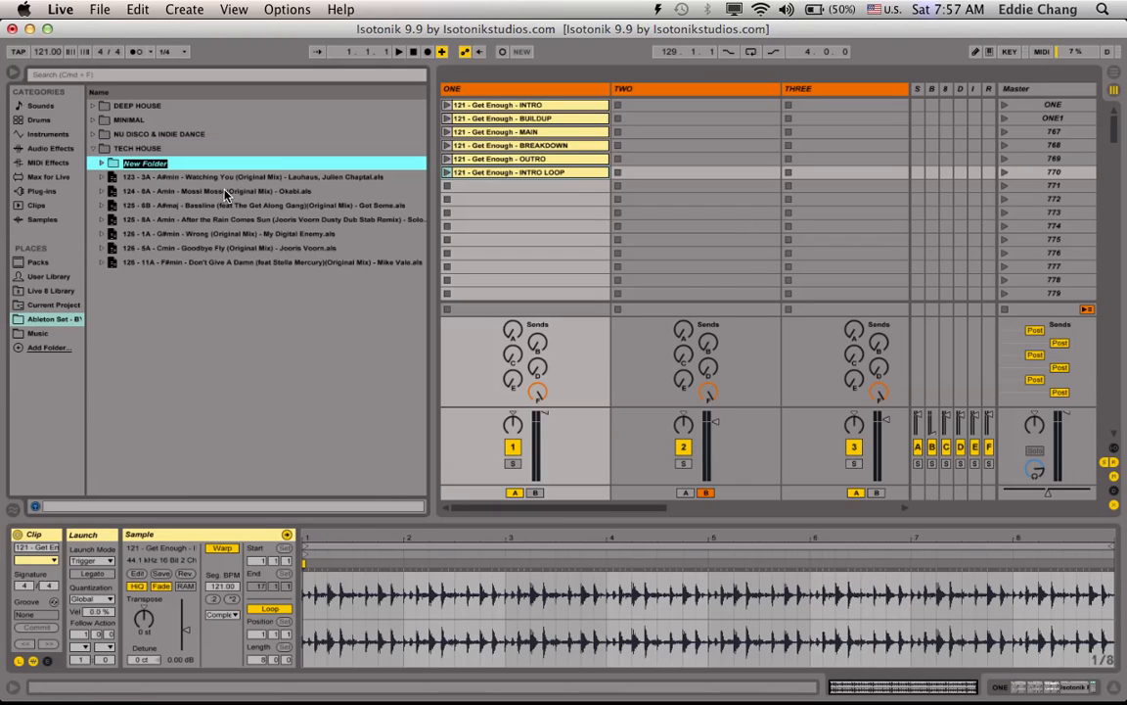
type("Maceo Plex")
key("Return")
- Save all six Get Enough clips from track ONE into the Maceo Plex folder as "121 - Get Enough (Original Mix) - Maceo Plex"
left_click(481, 106)
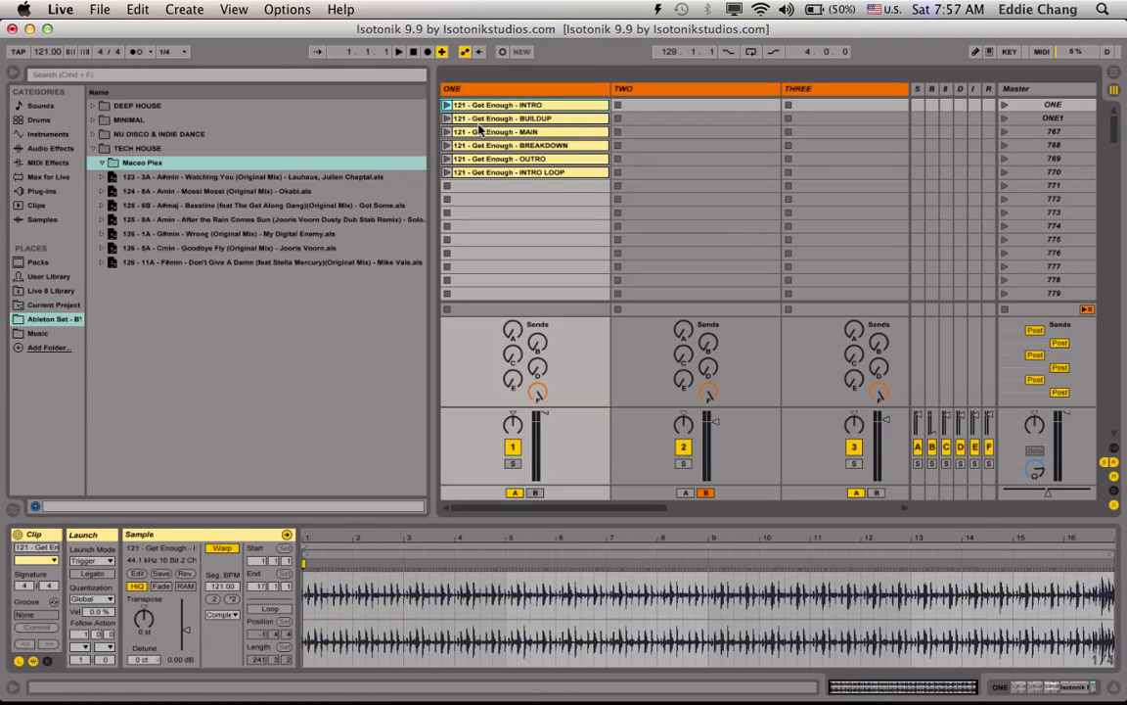
left_click(488, 171, "shift")
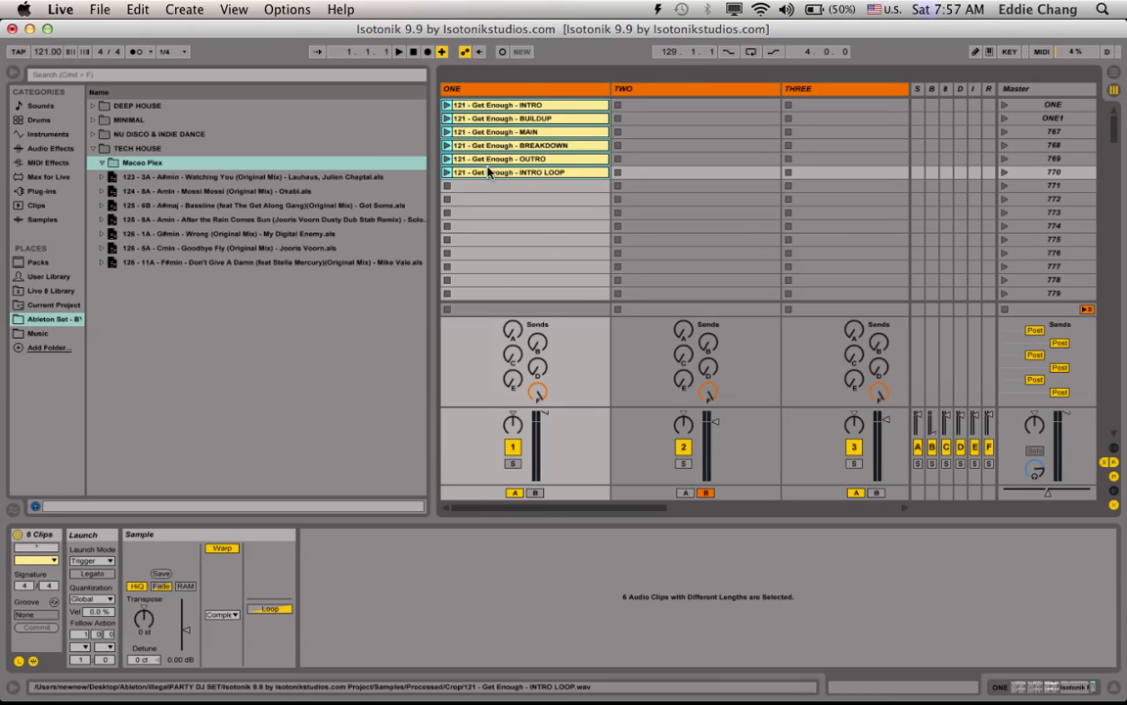
left_click_drag(521, 105, 304, 164)
type("12")
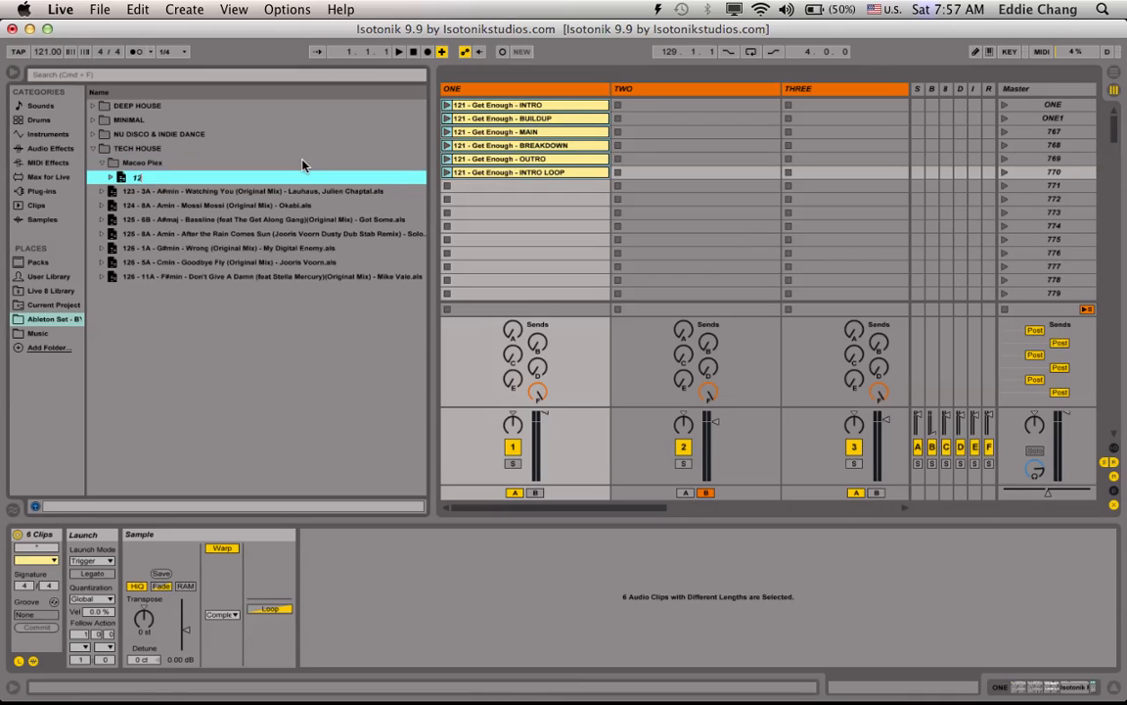
type("1 - Get Enough (Original Mix) - M")
key("Return")
- Delete the six Get Enough clips from track ONE and load them back from the saved set in TECH HOUSE's Maceo Plex folder
left_click(470, 114)
key("Delete")
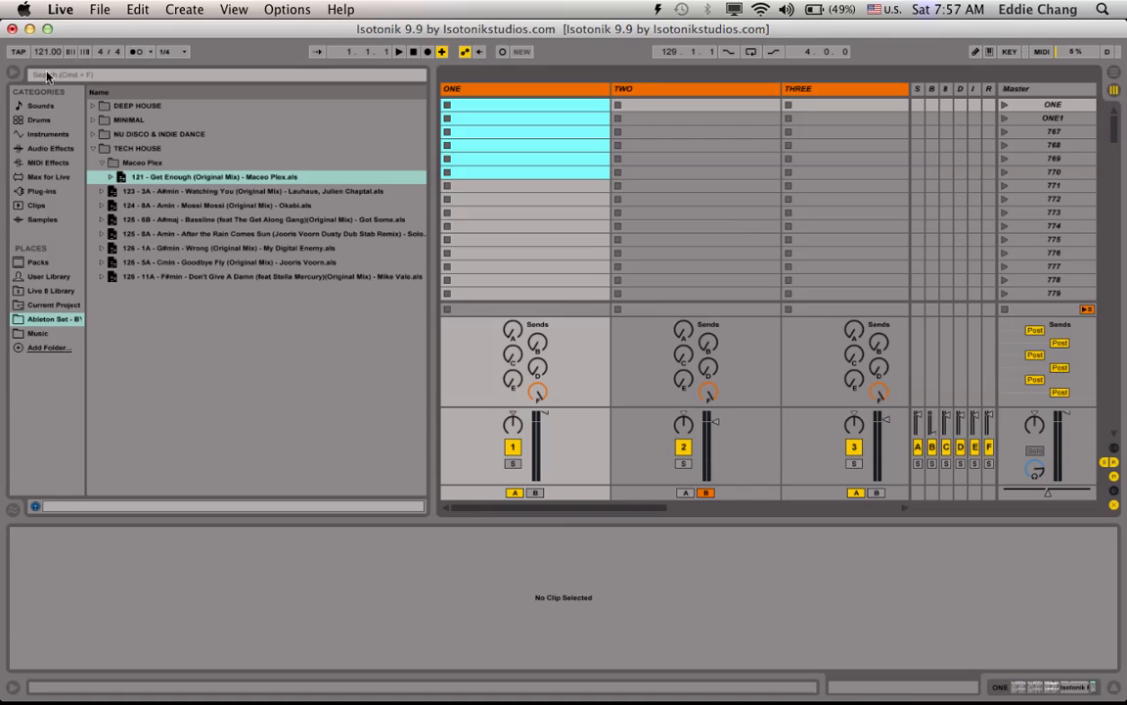
left_click(105, 106)
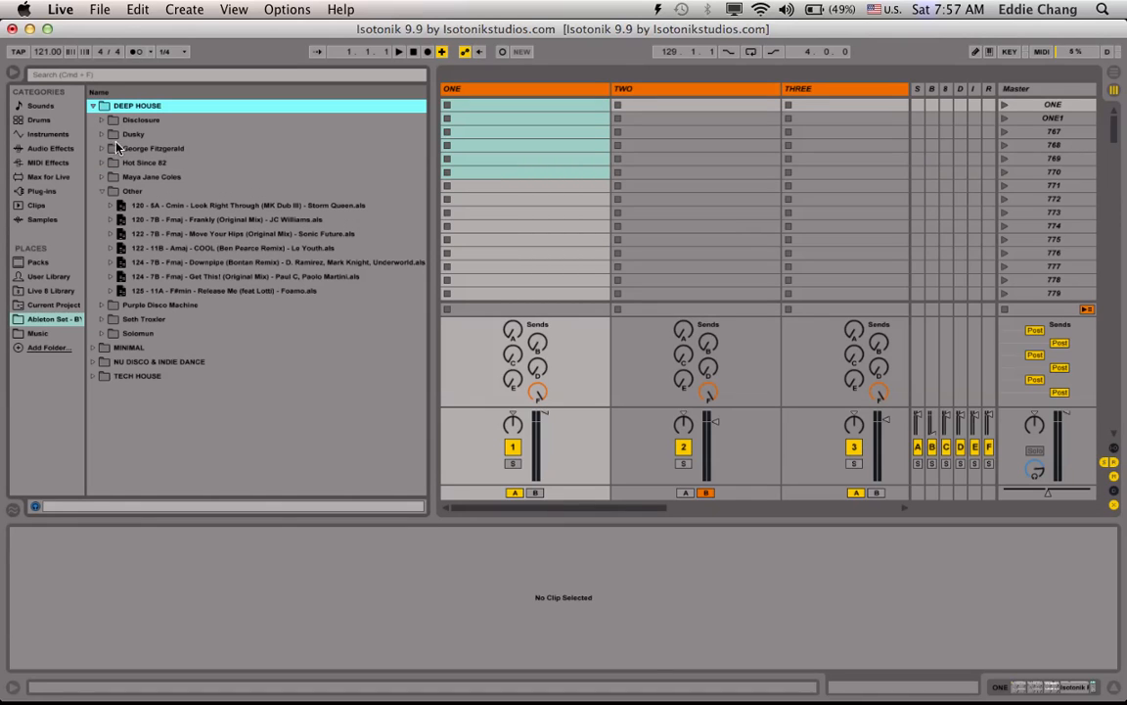
left_click(95, 379)
left_click(161, 178)
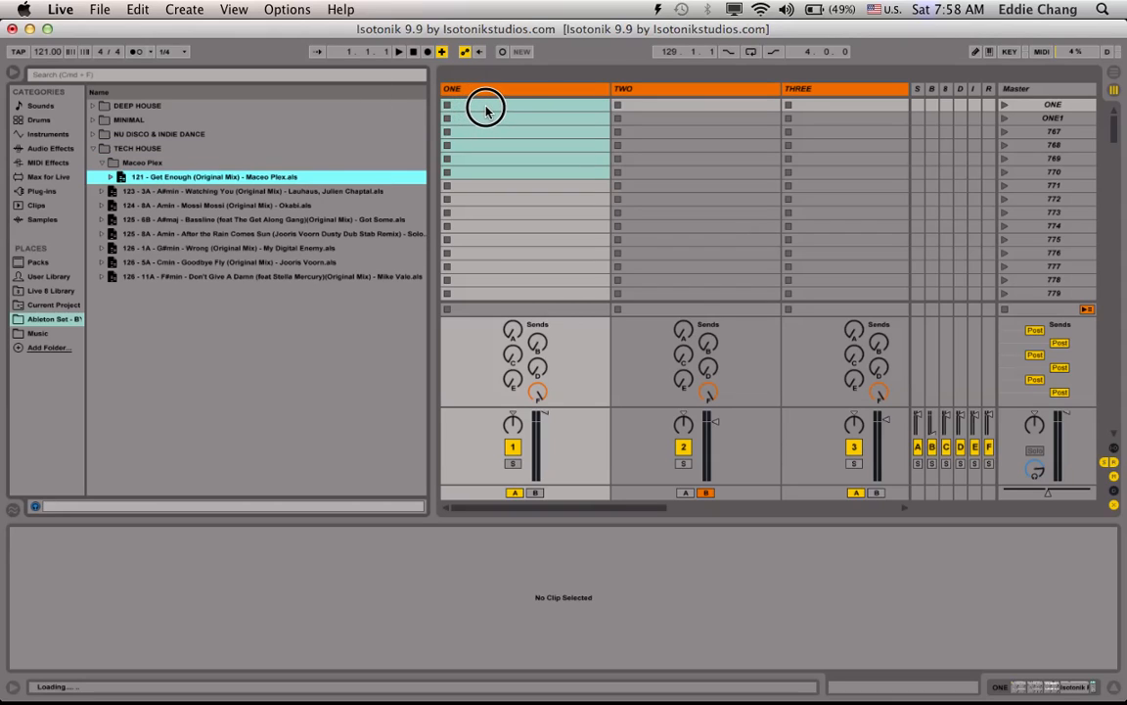
left_click_drag(498, 109, 498, 107)
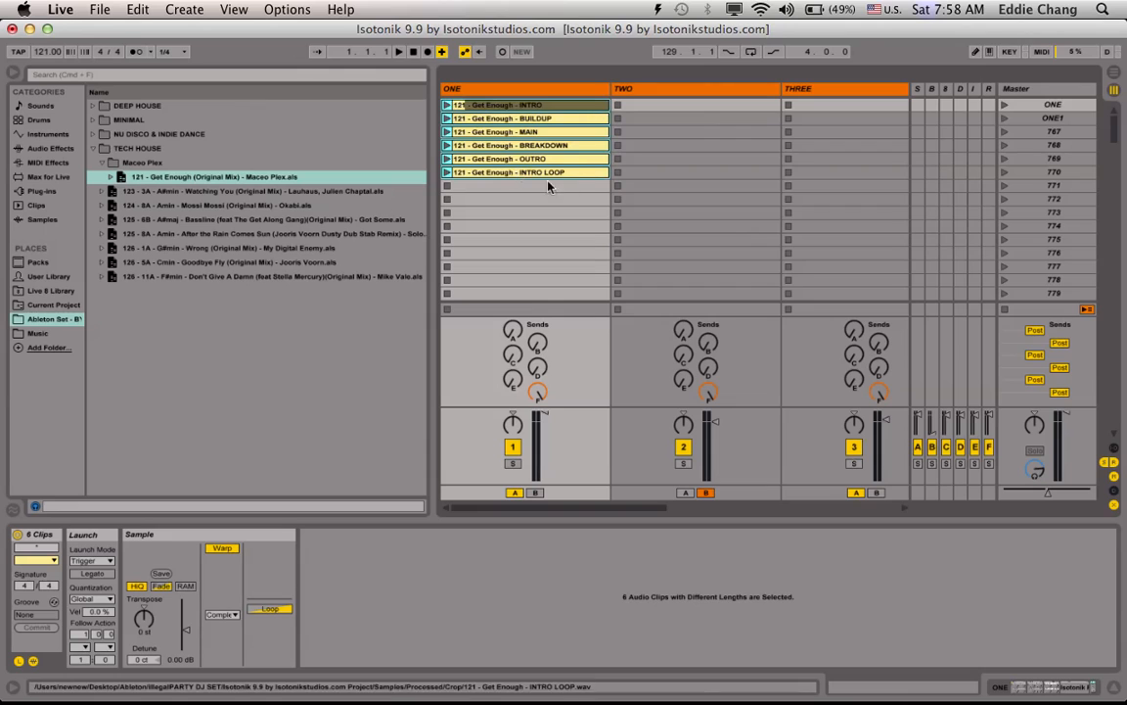
- Launch each reloaded clip on track ONE in turn, from INTRO to INTRO LOOP, and stop the track's playback
left_click(447, 106)
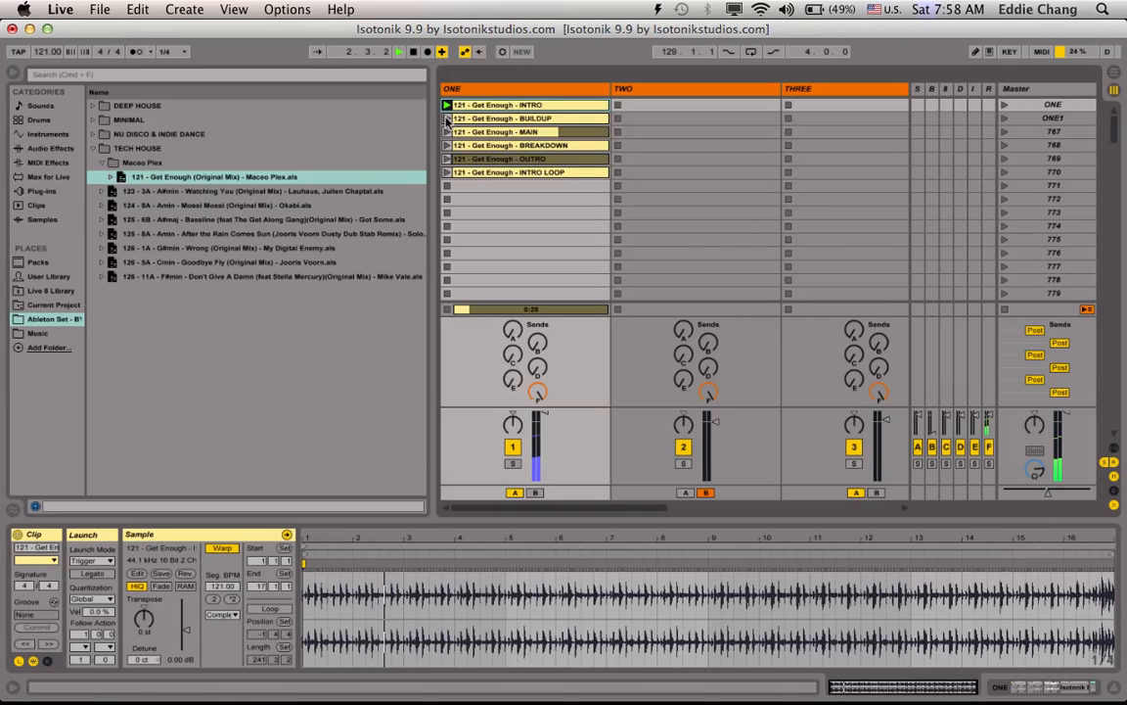
left_click(447, 119)
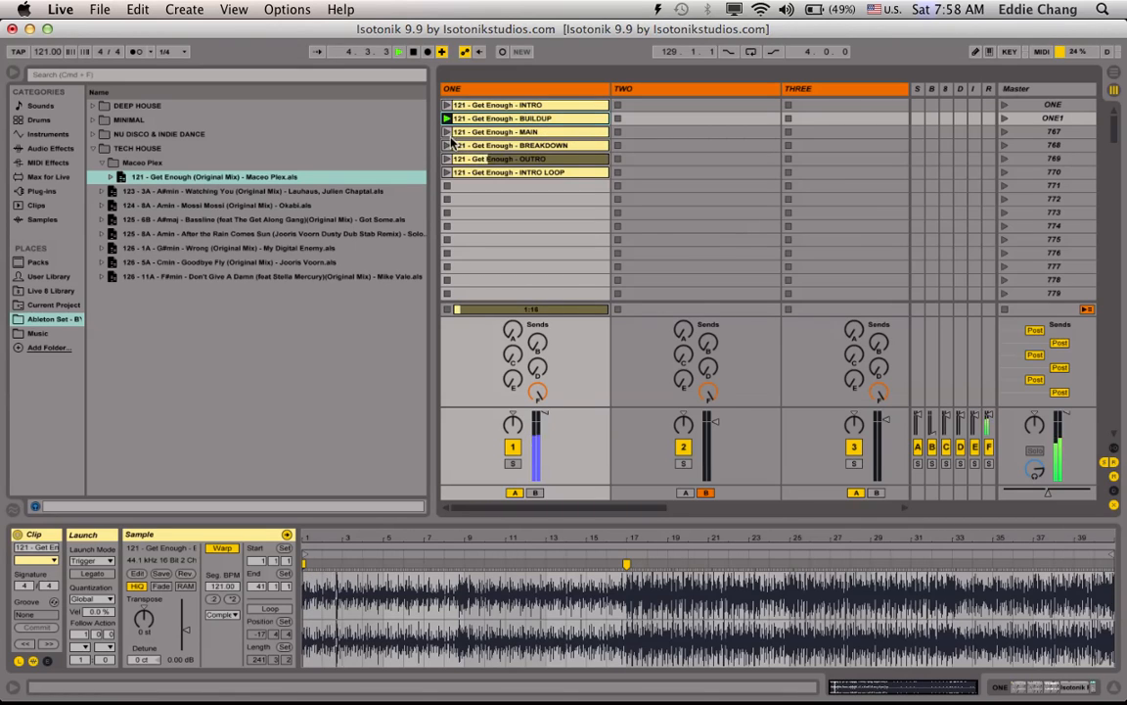
left_click(447, 132)
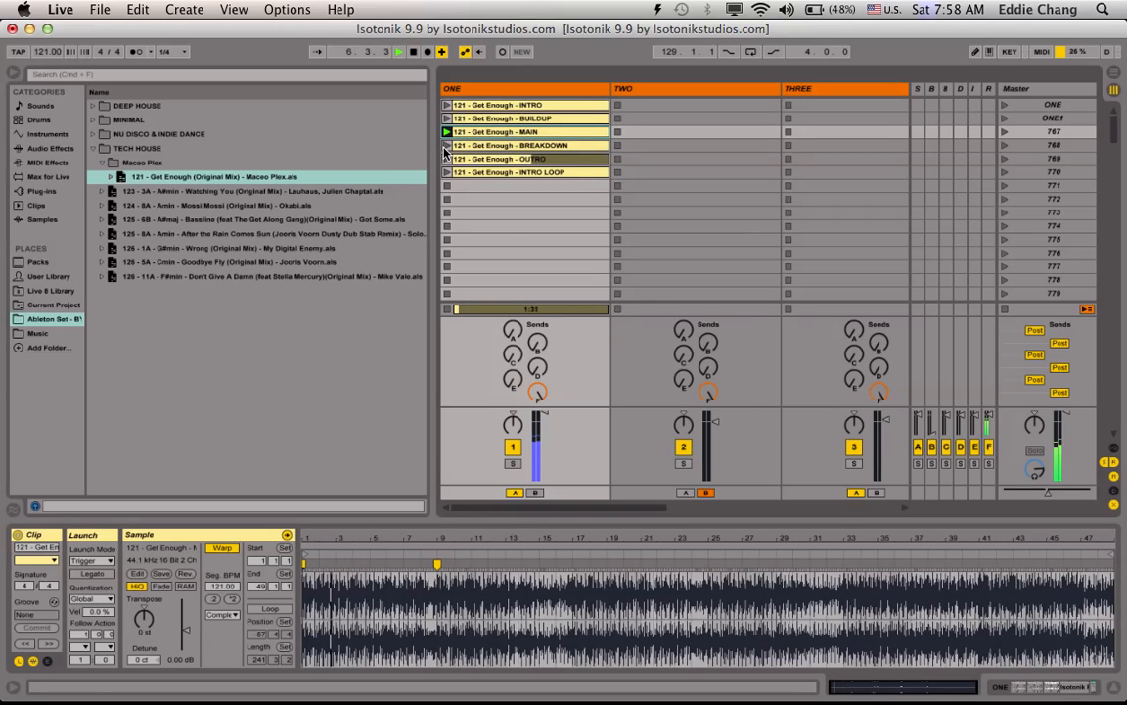
left_click(447, 145)
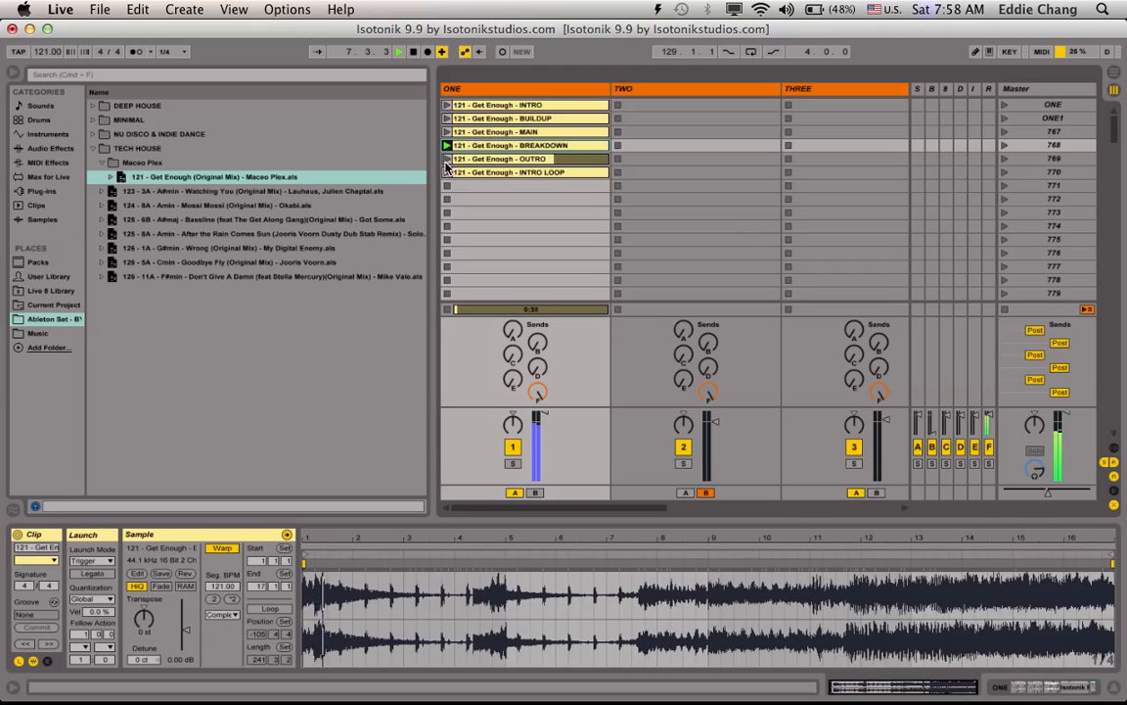
left_click(447, 158)
left_click(448, 173)
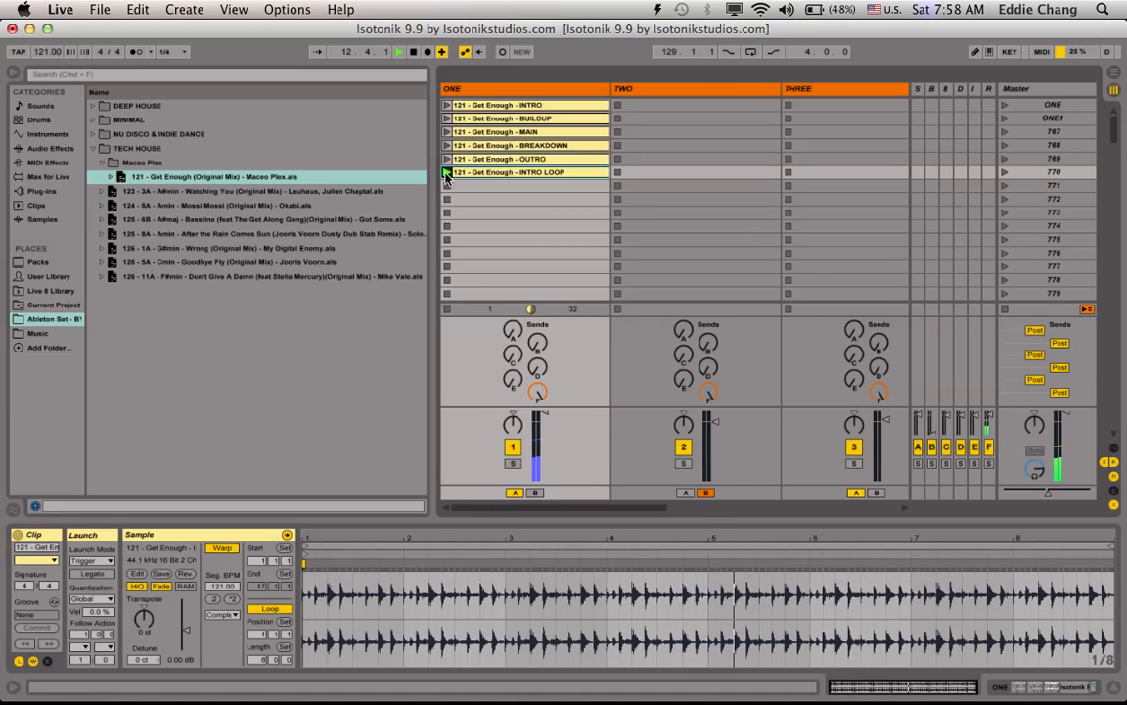
left_click(449, 196)
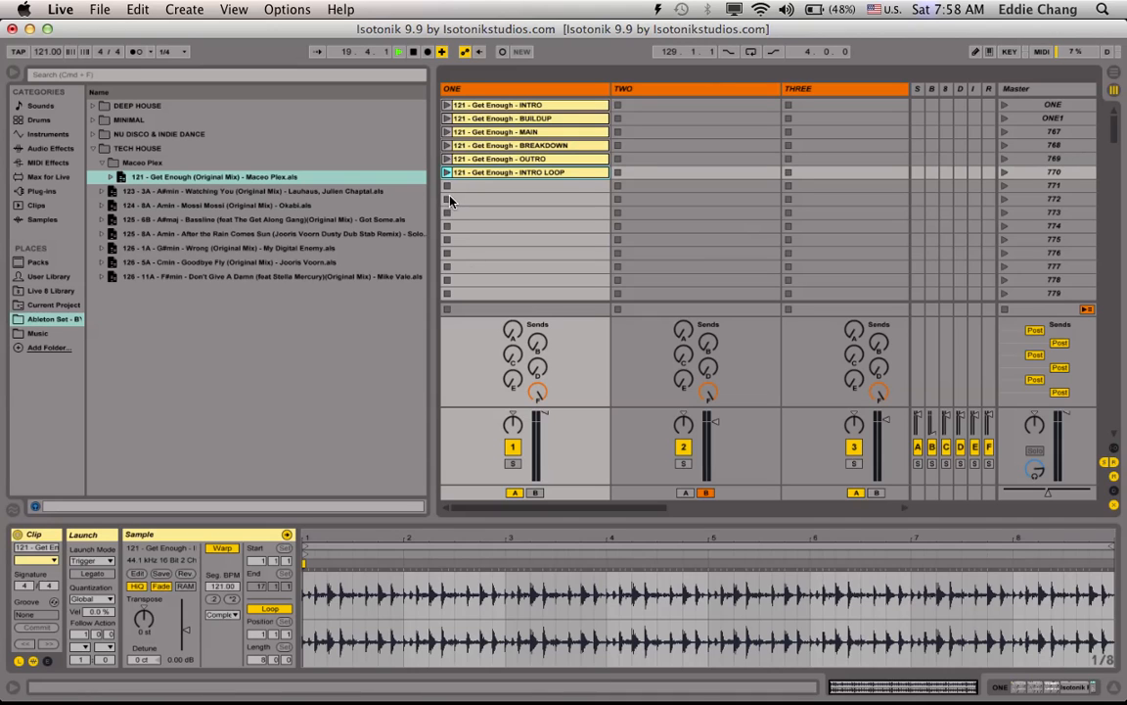
mouse_move(747, 674)
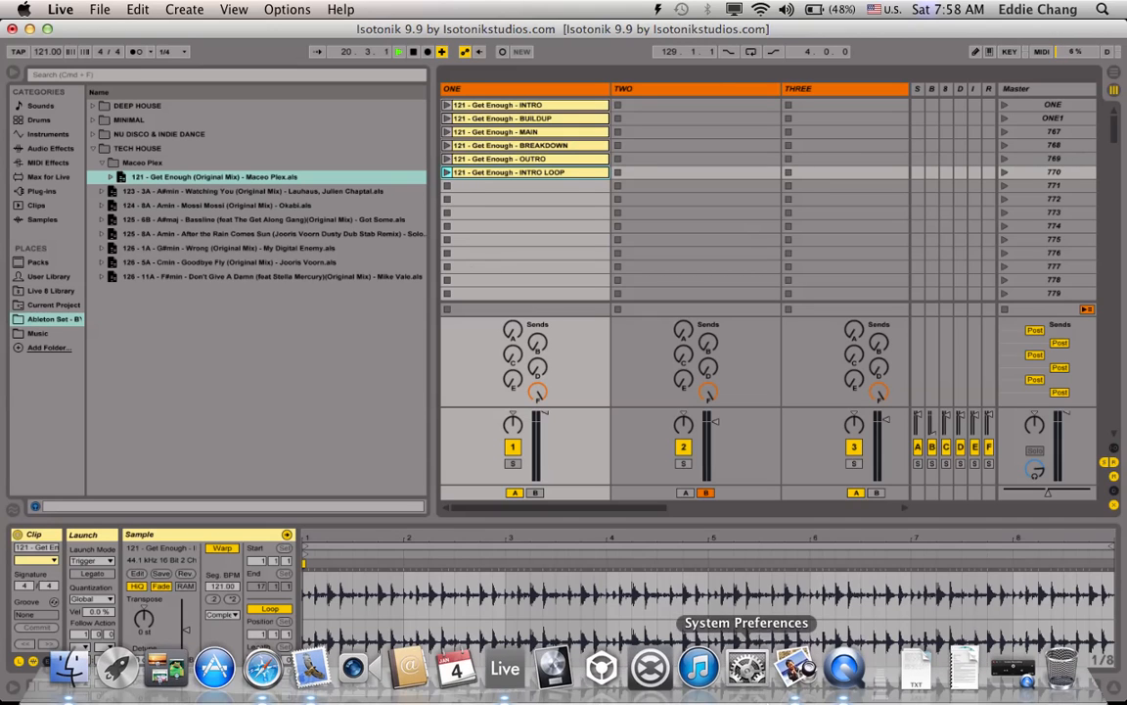
left_click(844, 668)
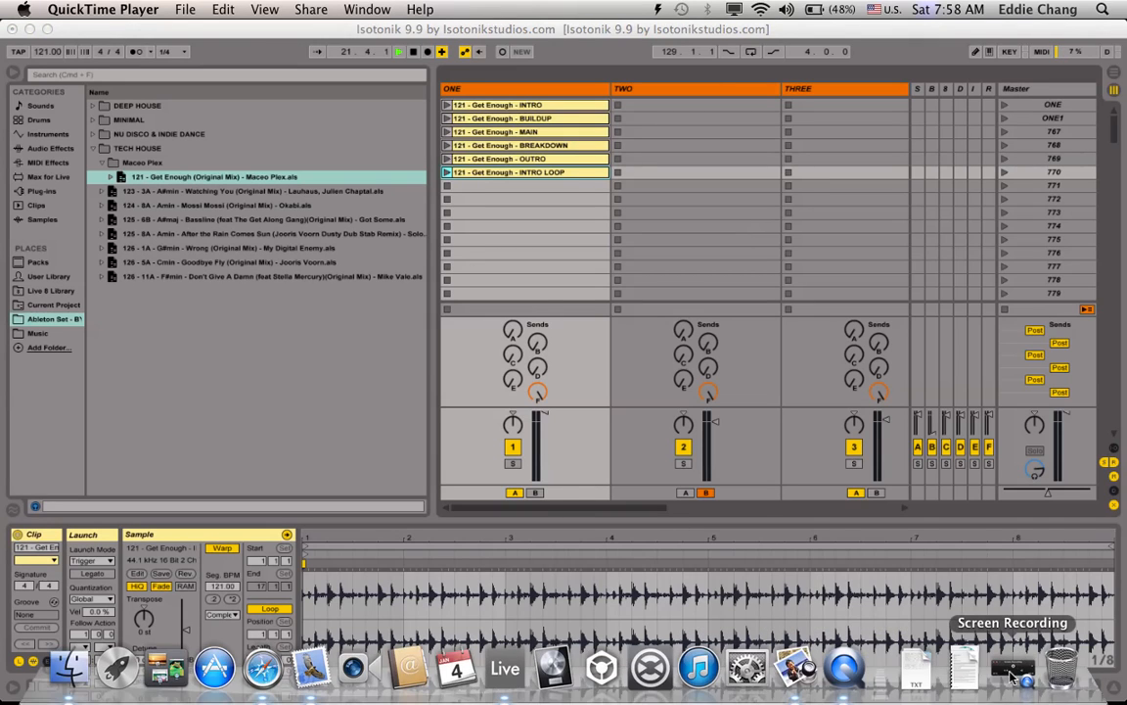